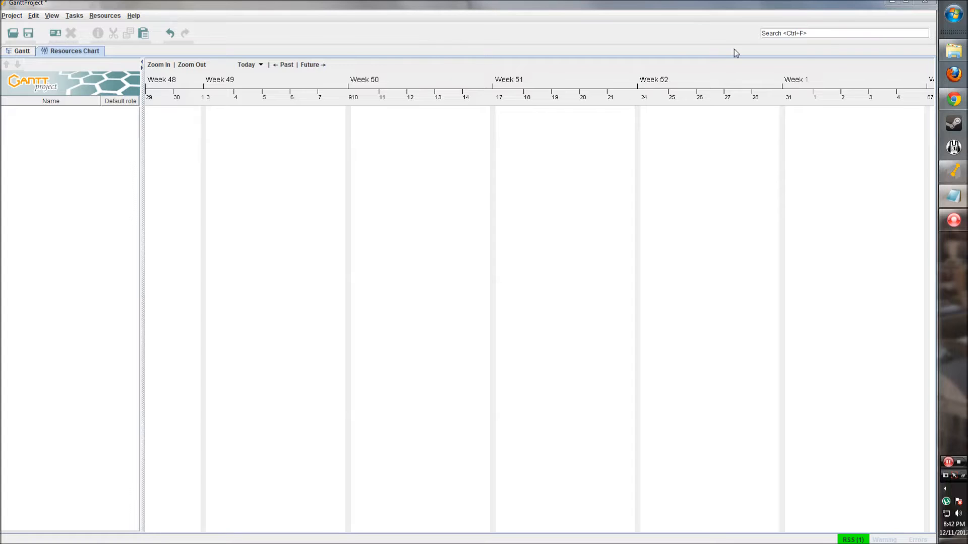
- Look through the Project and Help menus, then close them
left_click(12, 16)
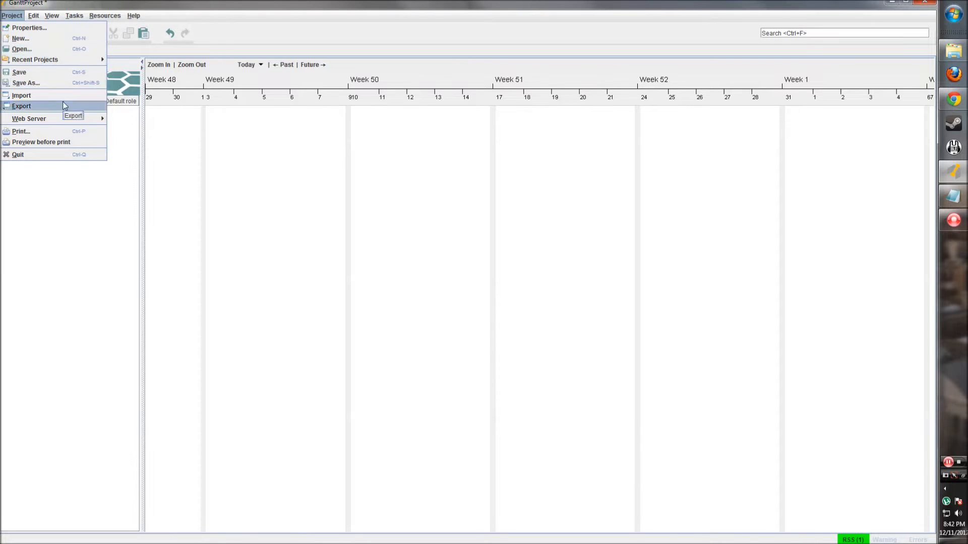
mouse_move(35, 19)
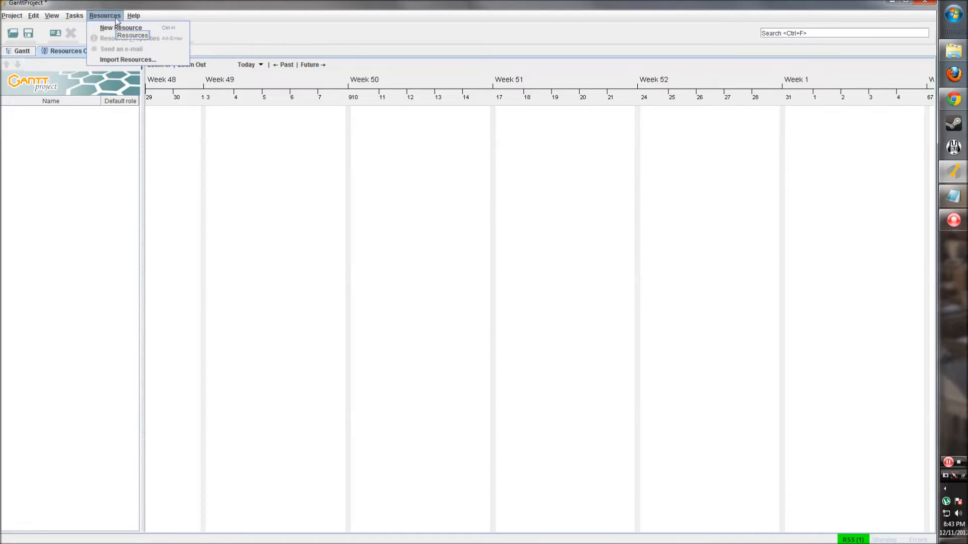
mouse_move(133, 16)
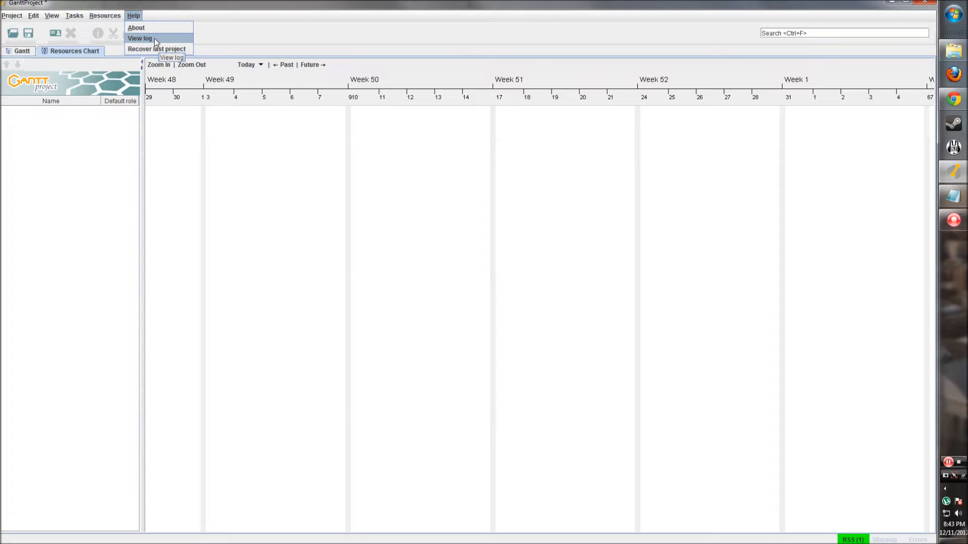
left_click(136, 17)
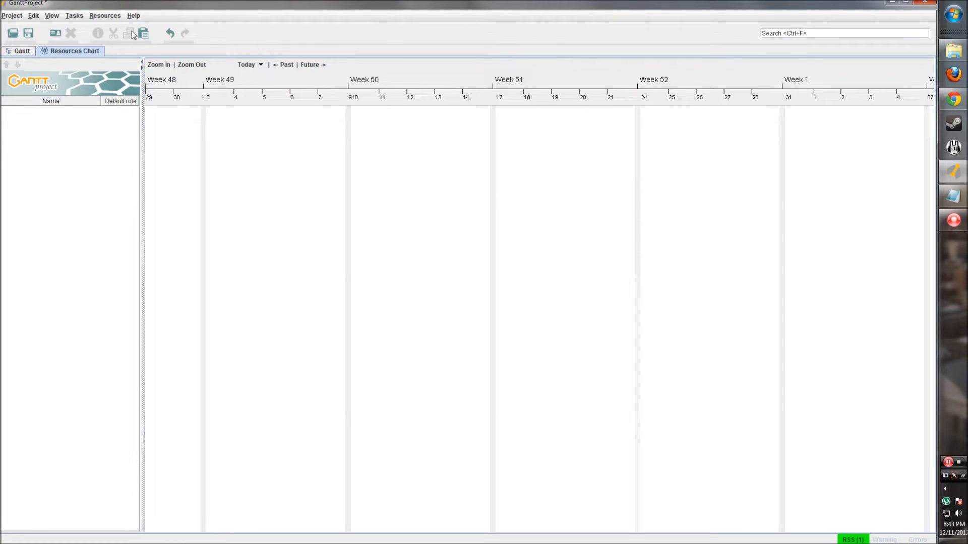
left_click(217, 34)
- Switch back and forth between the Gantt and Resources Chart views to compare them
left_click(23, 52)
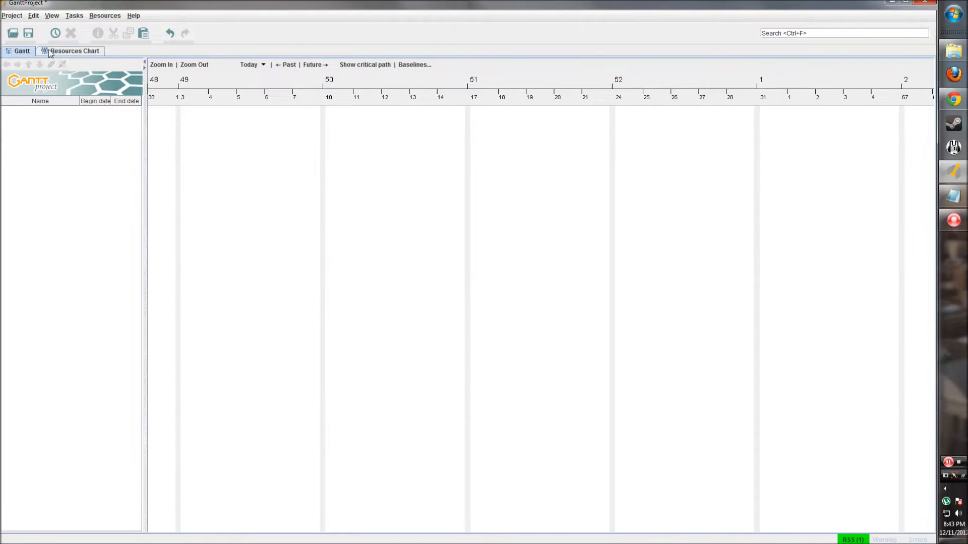
left_click(55, 52)
left_click(23, 51)
left_click(49, 51)
left_click(25, 50)
- Try the project search field, then clear the selected search text
left_click(820, 34)
left_click(824, 33)
mouse_move(785, 33)
left_mouse_down()
mouse_move(829, 36)
mouse_move(784, 34)
left_mouse_up()
left_click(791, 34)
- Return to the Gantt view and narrow the task table beside the timeline, testing expand and hide
left_click(20, 52)
left_click(56, 56)
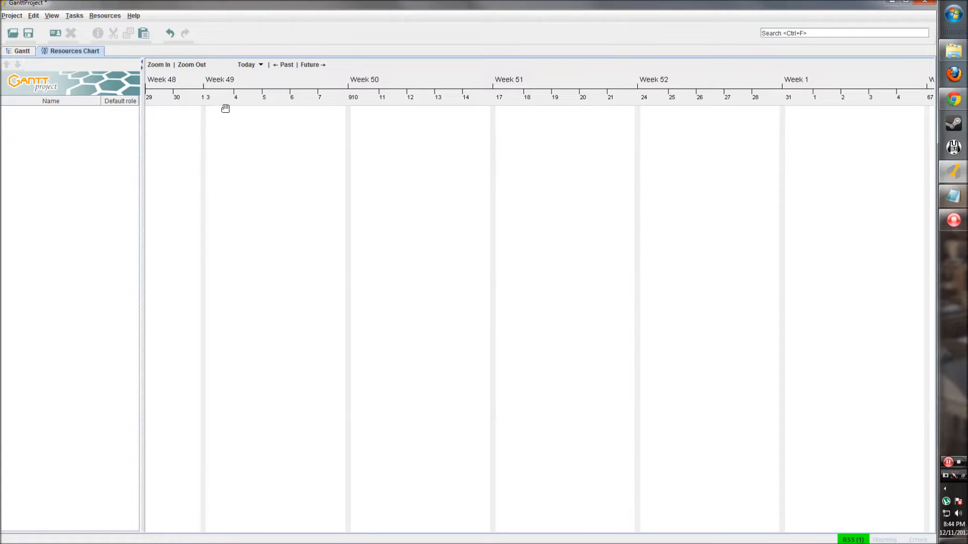
left_click(23, 50)
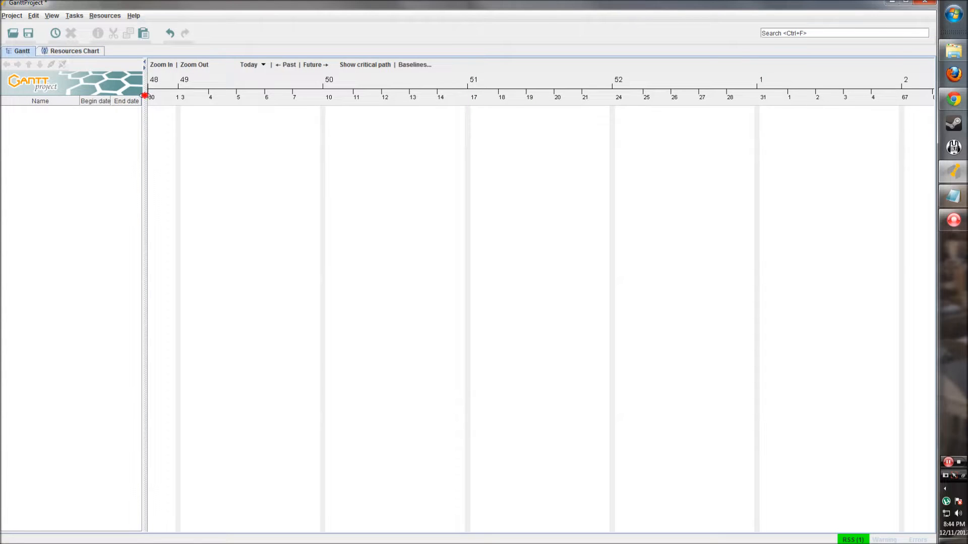
left_click_drag(189, 102, 132, 105)
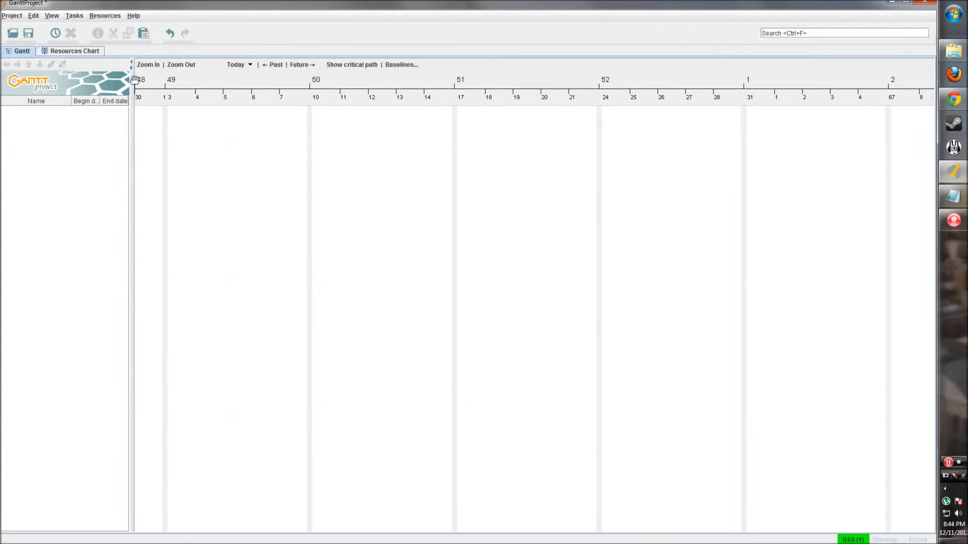
left_click(132, 67)
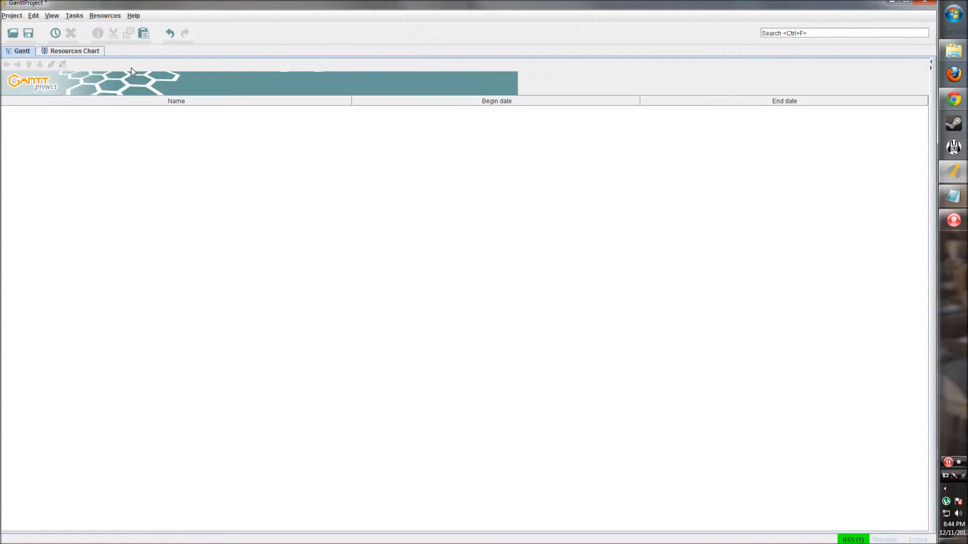
left_click(932, 64)
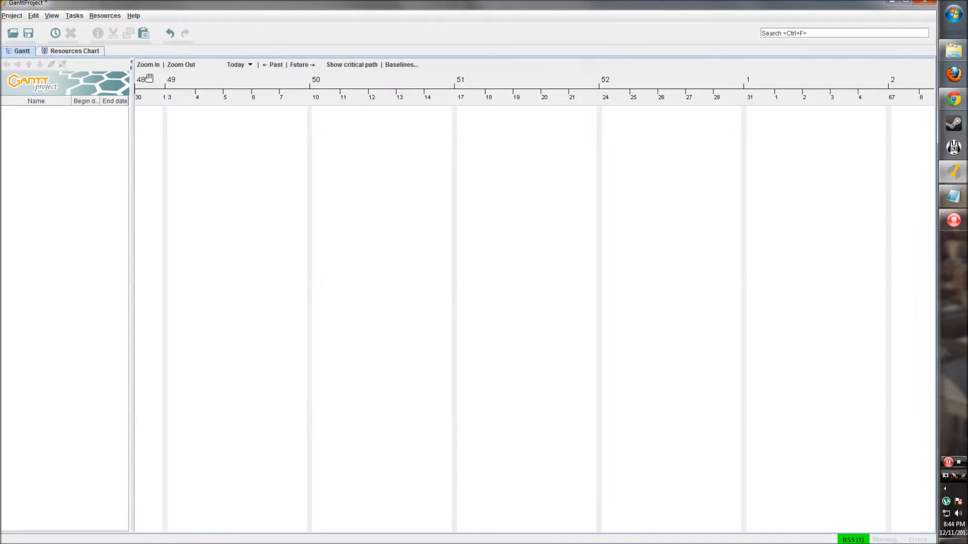
left_click(131, 62)
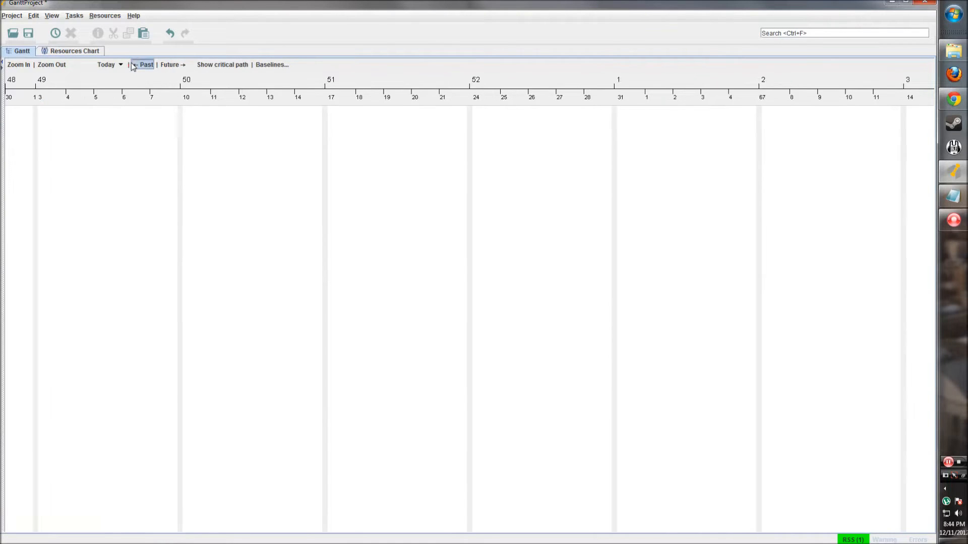
left_click(2, 64)
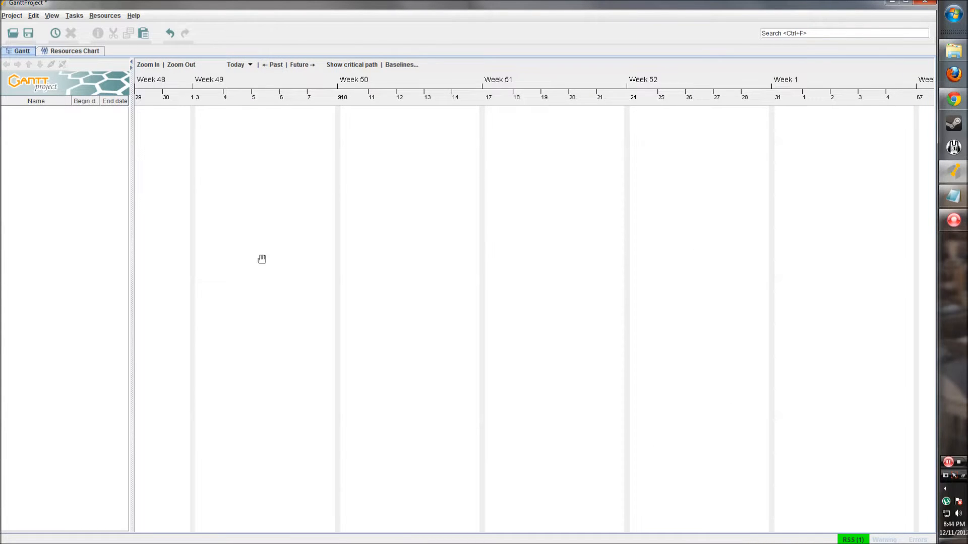
- Pan the timeline to later weeks, glance at the Resources Chart, and return to Gantt
left_click_drag(432, 265, 337, 281)
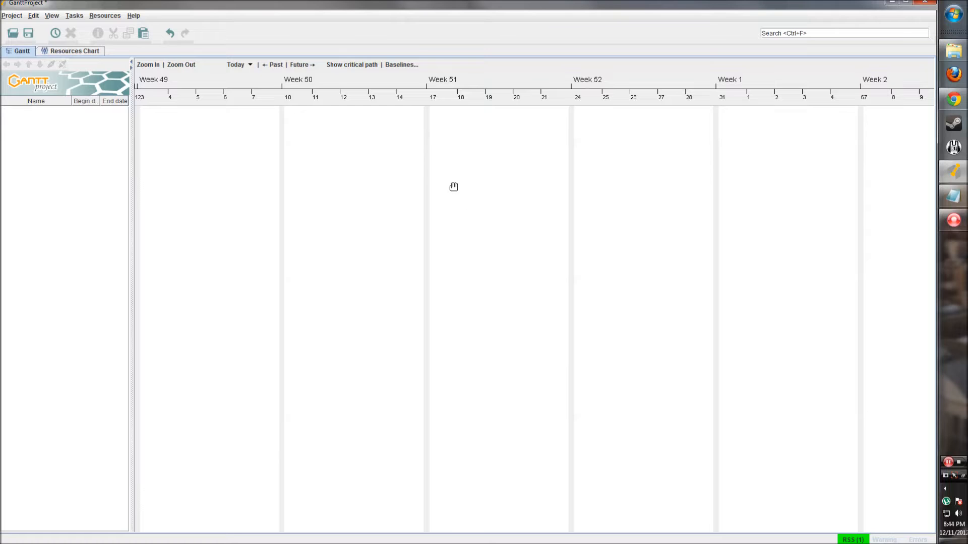
left_click_drag(417, 234, 400, 244)
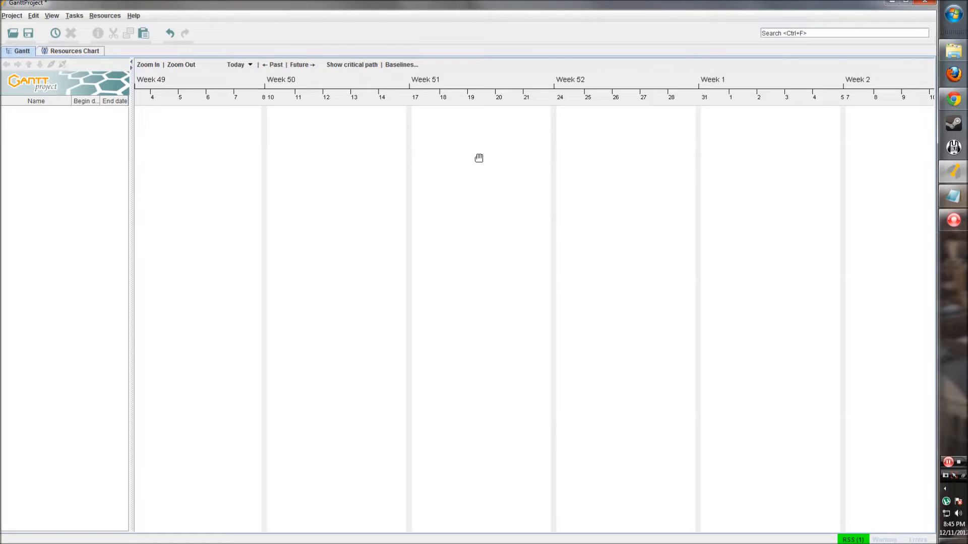
left_click(85, 50)
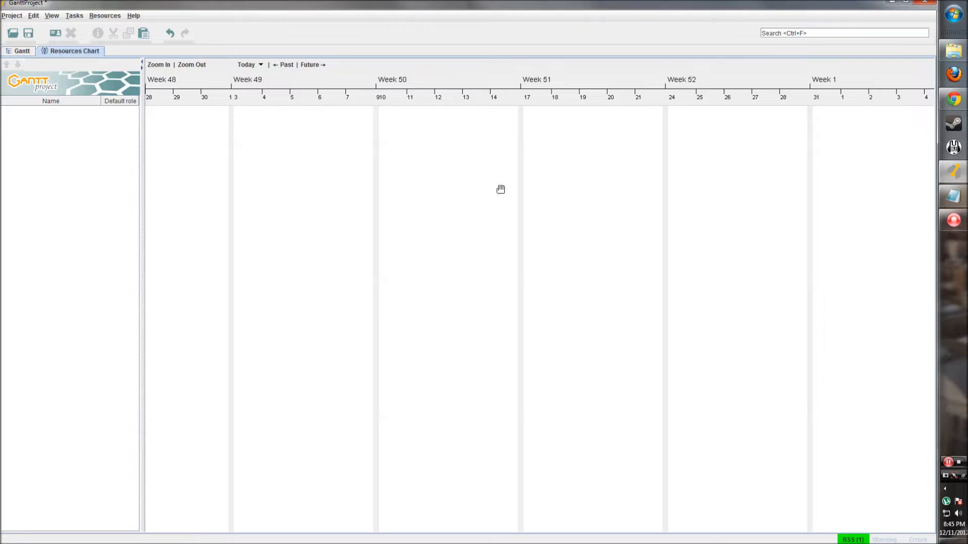
left_click_drag(501, 190, 482, 186)
left_click(18, 52)
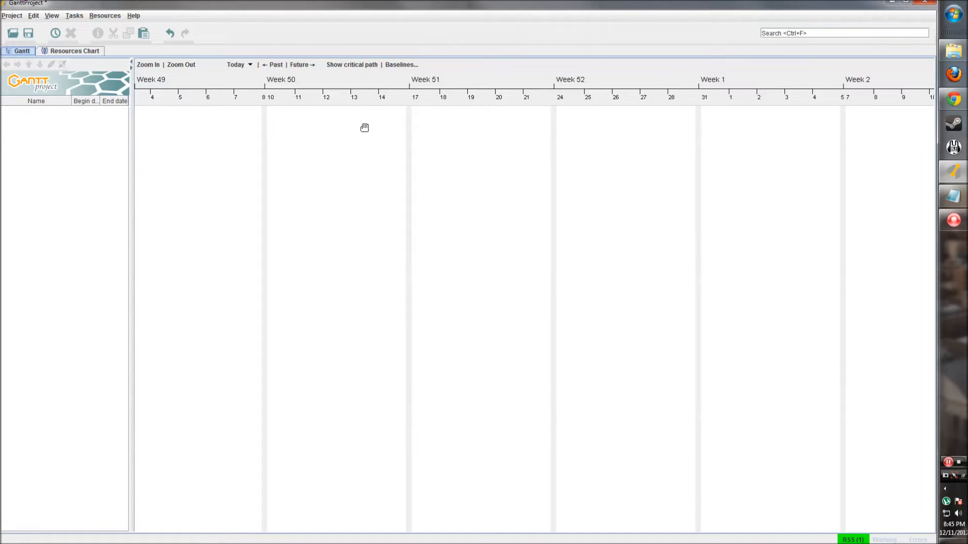
- Open and dismiss the context menus for the chart area and the task list
right_click(292, 120)
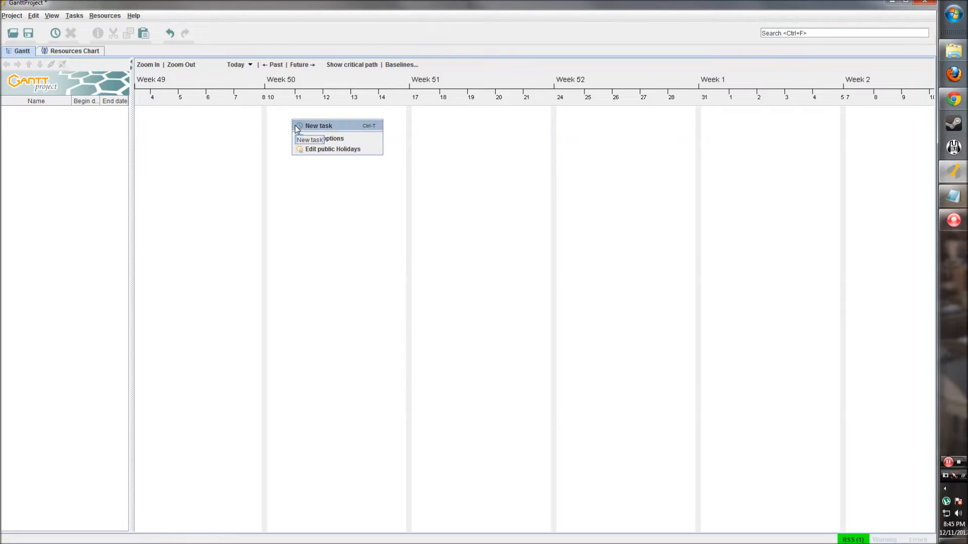
left_click(94, 153)
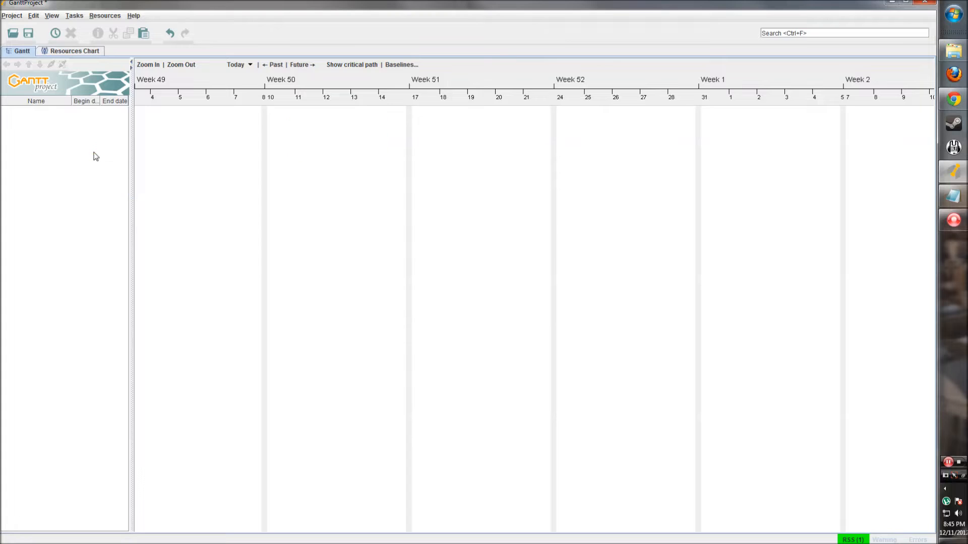
right_click(36, 120)
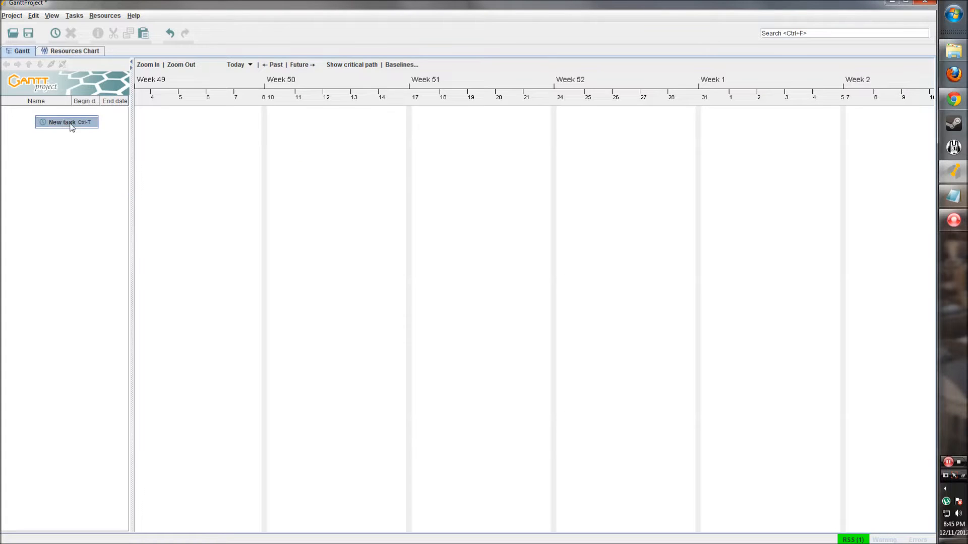
left_click(50, 137)
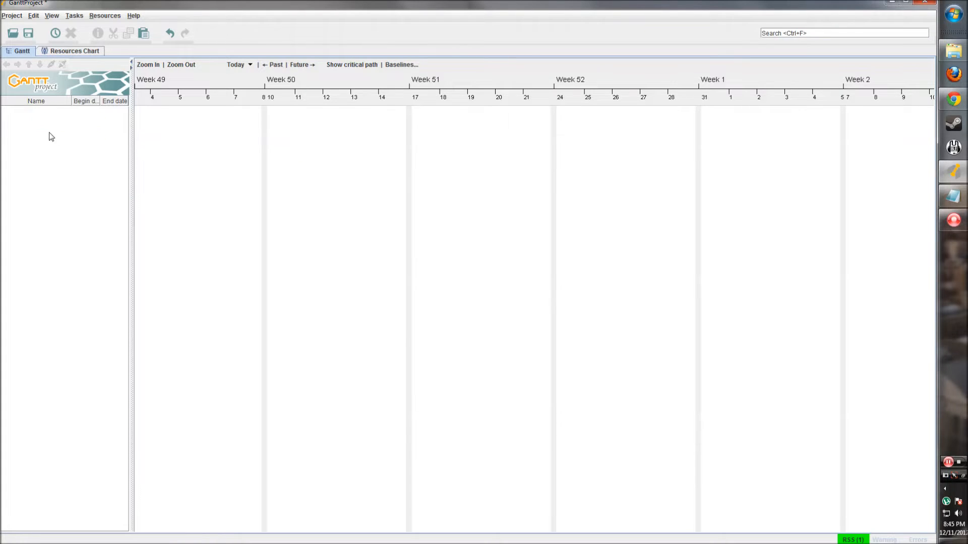
- Add a new task and rename it from task_0 to 'First Task'
left_click(55, 33)
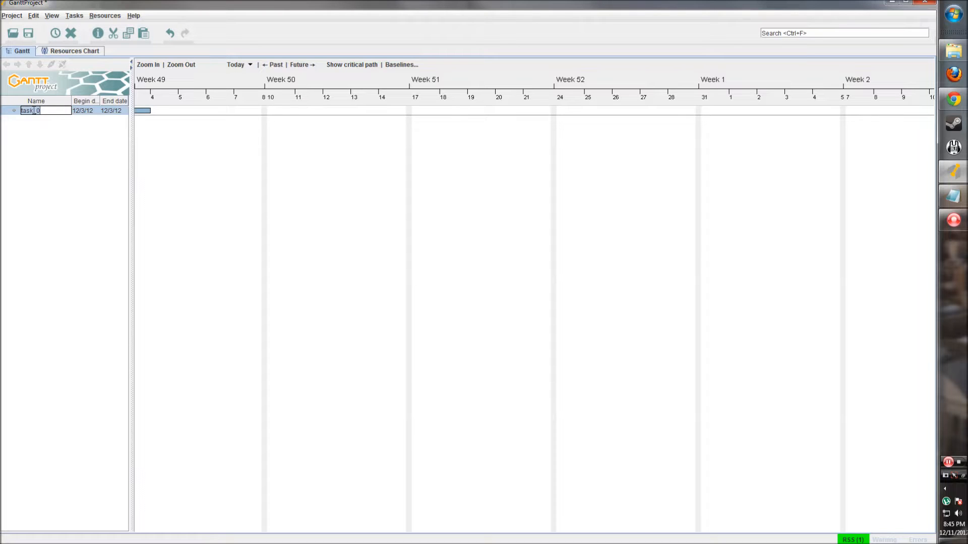
left_click_drag(207, 164, 268, 165)
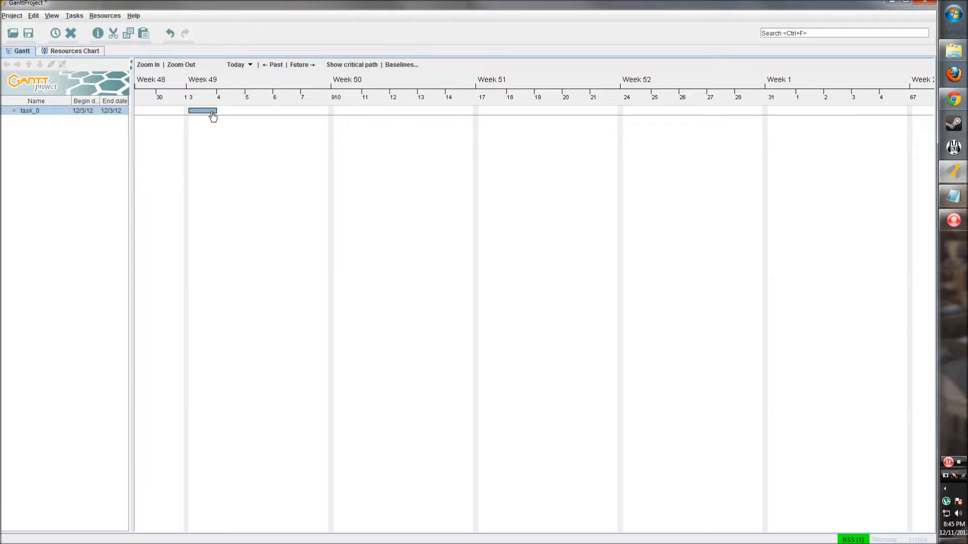
left_click(29, 113)
double_click(40, 110)
left_click_drag(56, 112, 18, 111)
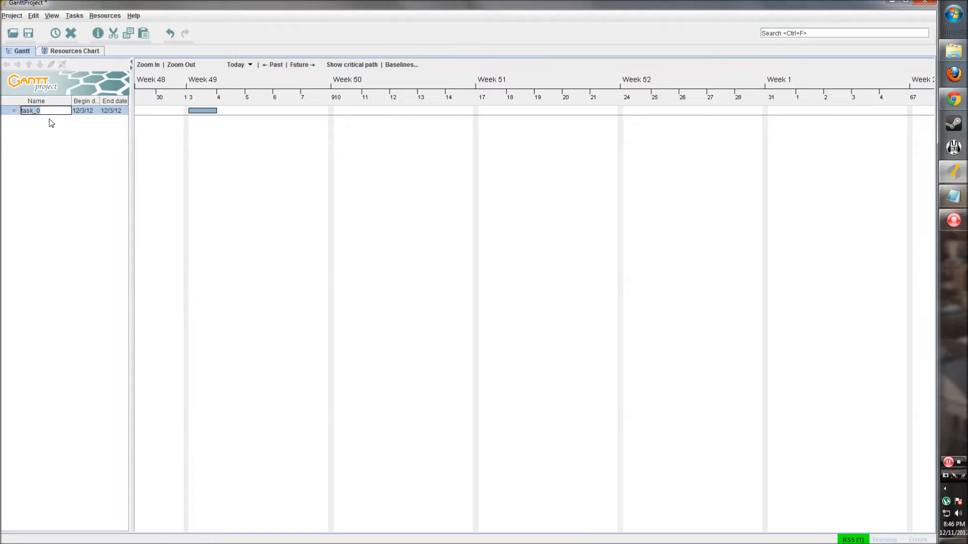
key("BackSpace")
key("Return")
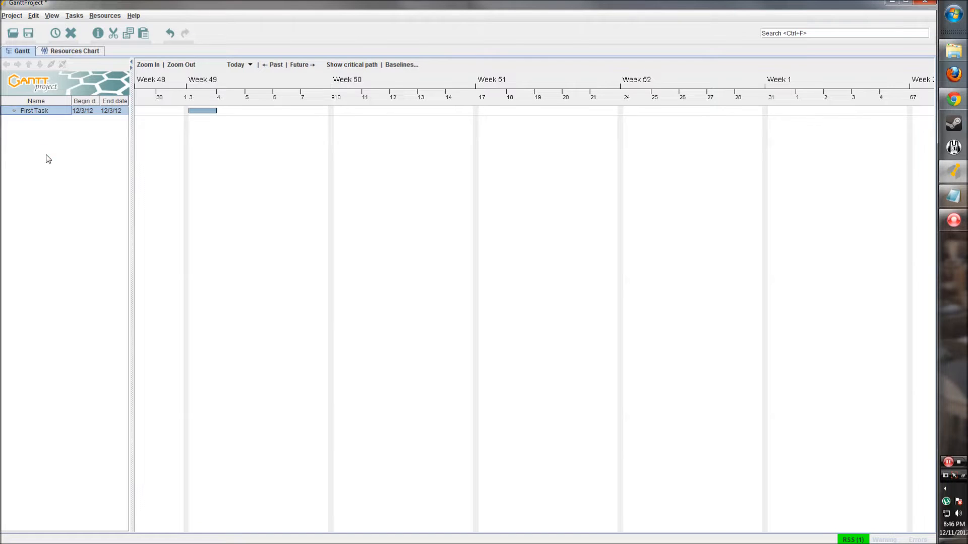
left_click_drag(132, 132, 141, 131)
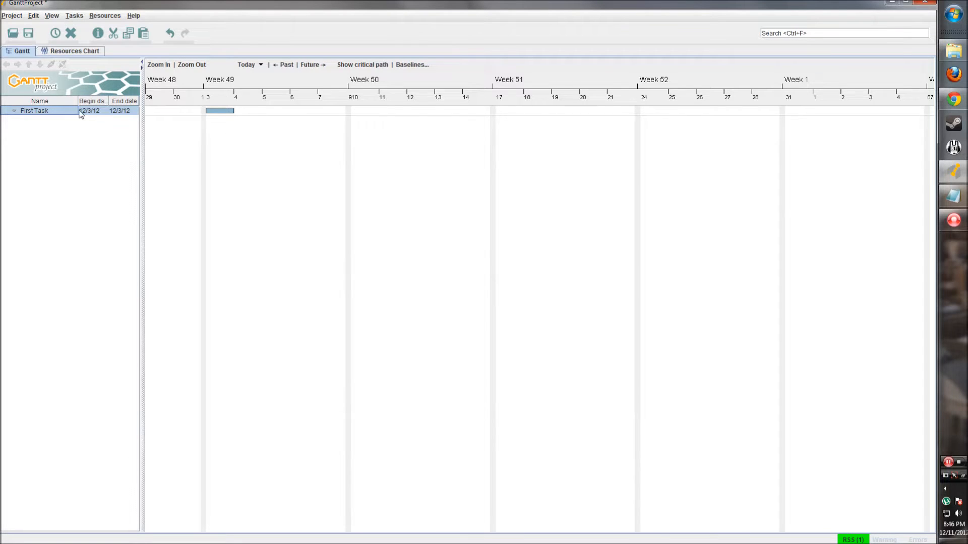
- Stretch the First Task bar to end on 12/7/12 and drag its progress to about 50%
left_click_drag(225, 130, 275, 145)
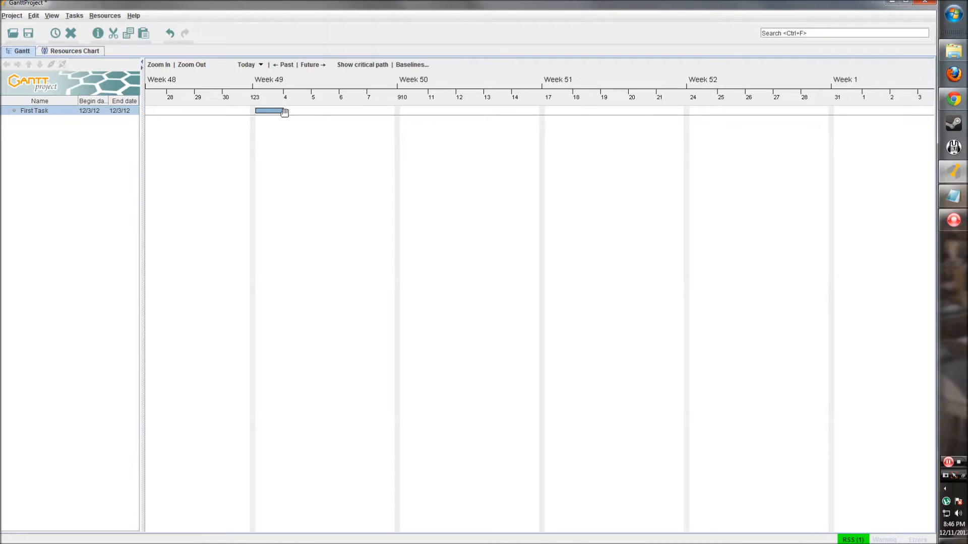
left_click_drag(284, 112, 403, 112)
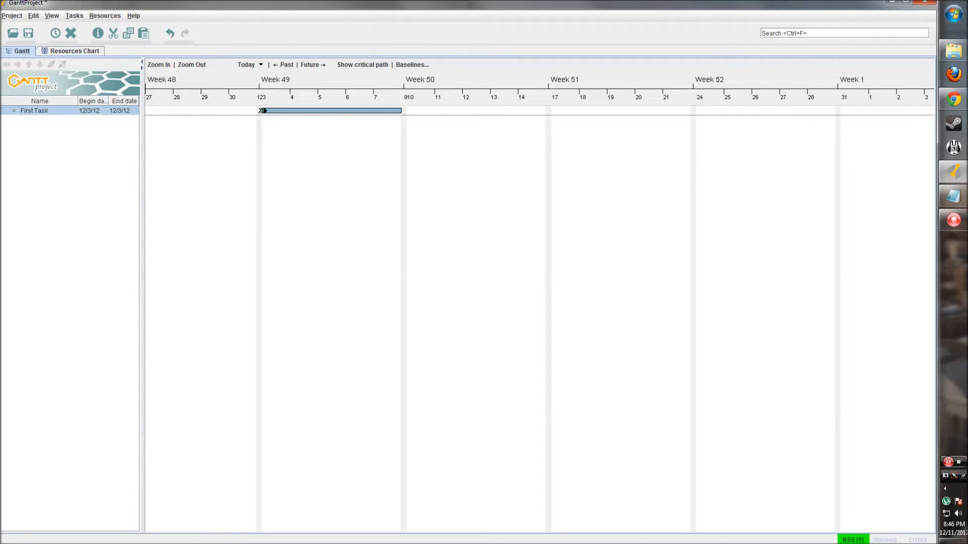
left_click_drag(261, 111, 331, 110)
right_click(71, 112)
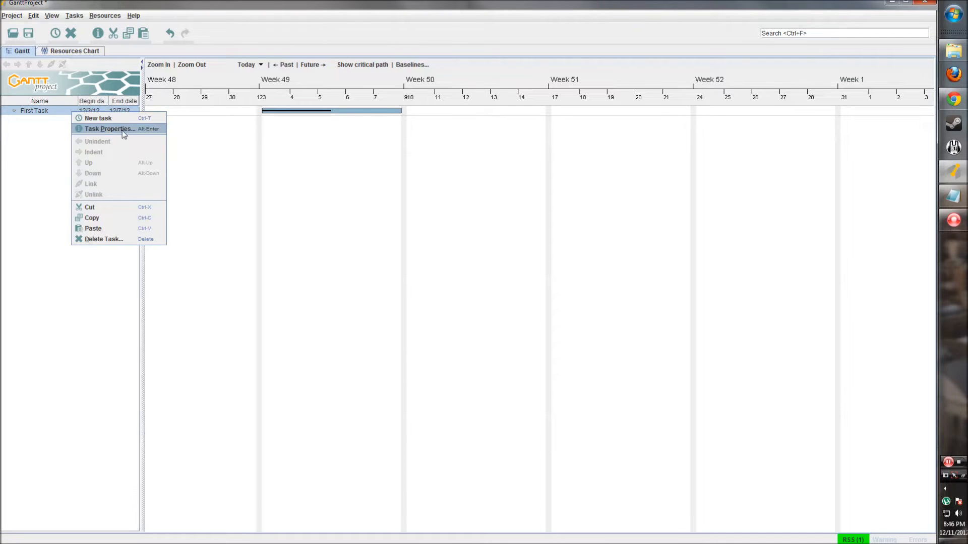
right_click(308, 107)
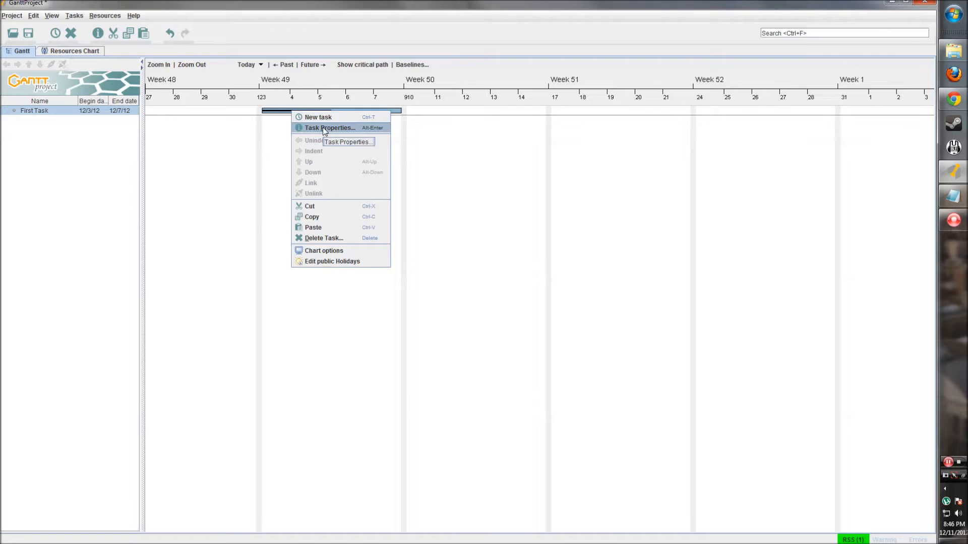
left_click(40, 136)
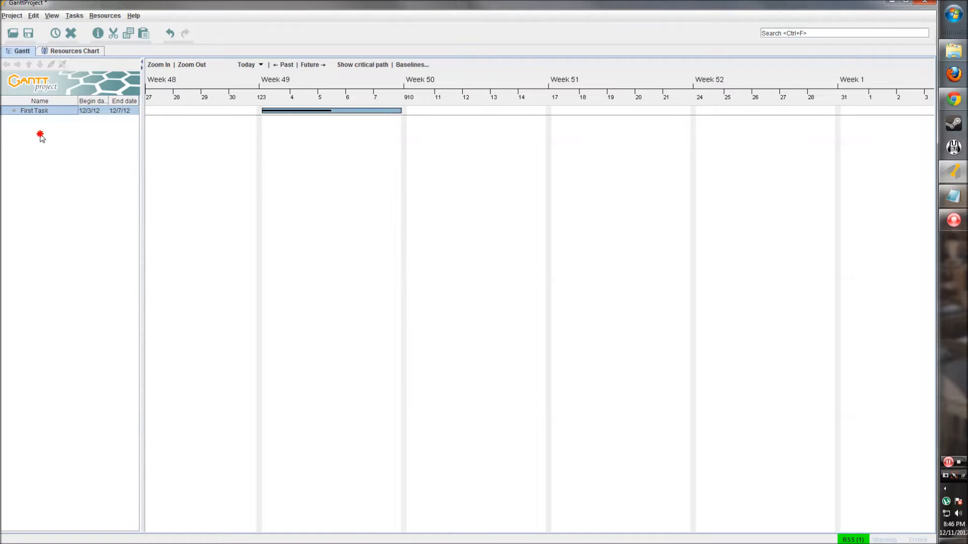
- In First Task's properties, try the milestone option and leave it turned off
left_click(98, 34)
left_click_drag(350, 150, 271, 177)
left_click(315, 185)
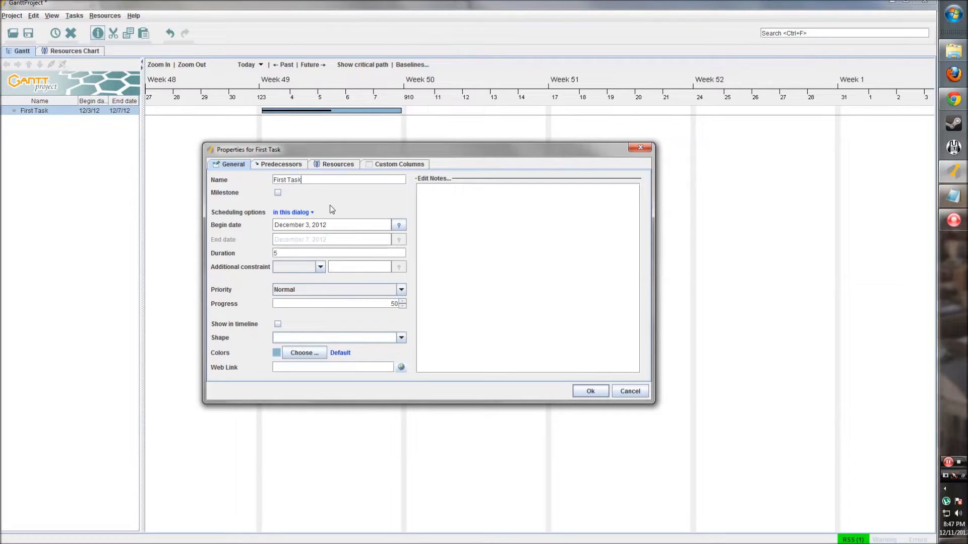
left_click(278, 193)
left_click(278, 193)
left_click(278, 193)
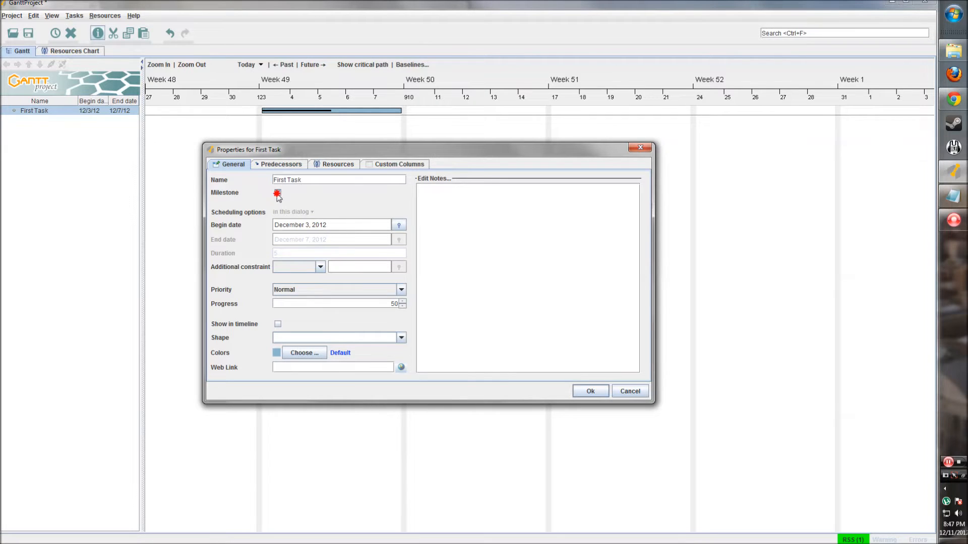
left_click(278, 193)
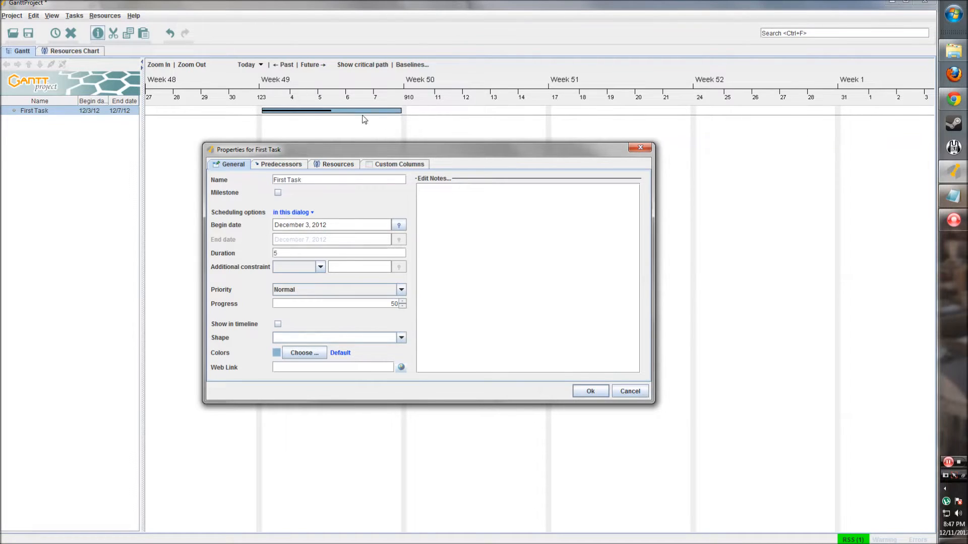
- Try an Earliest begin constraint, then clear the additional constraint again
left_click(319, 267)
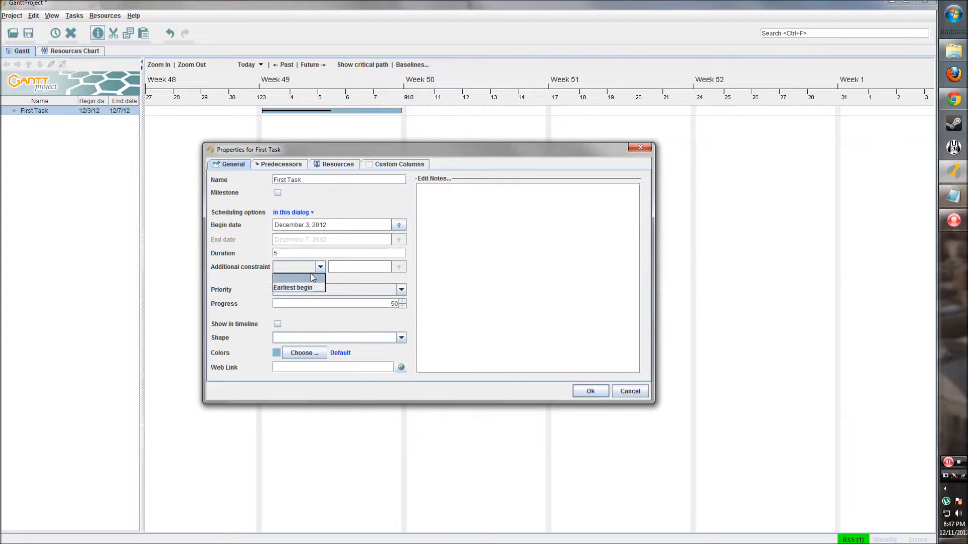
left_click(308, 288)
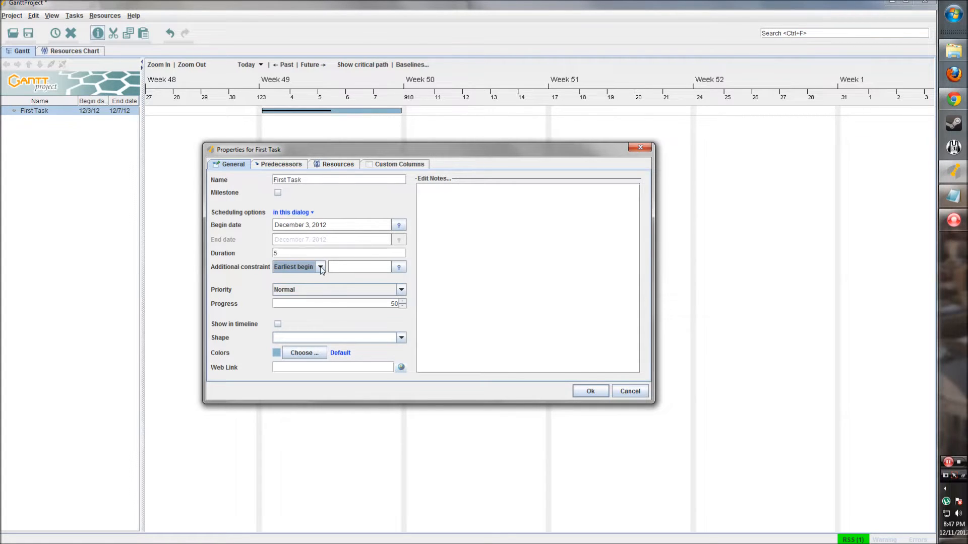
left_click(330, 267)
left_click(309, 267)
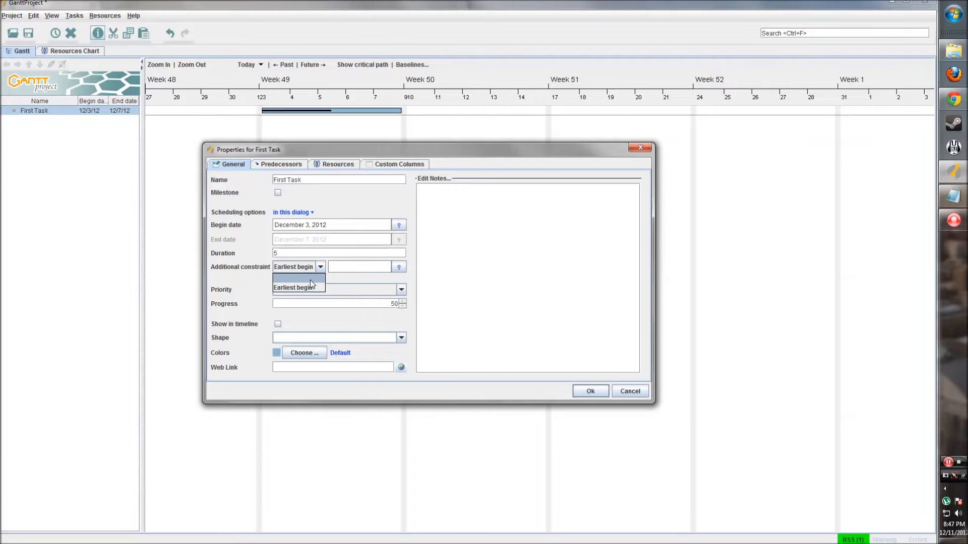
left_click(310, 280)
- Keep the task priority at Normal after briefly trying Lowest
left_click(401, 289)
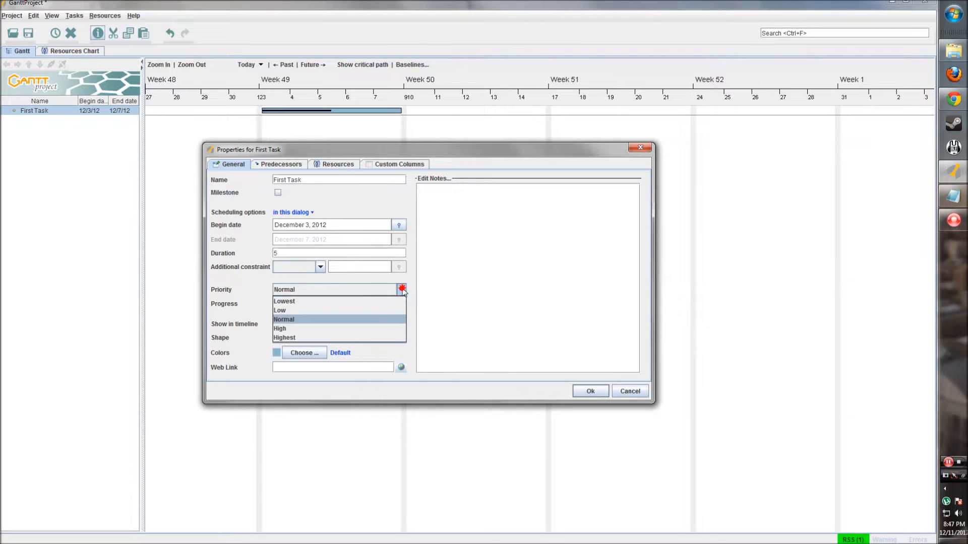
left_click(331, 321)
left_click(336, 293)
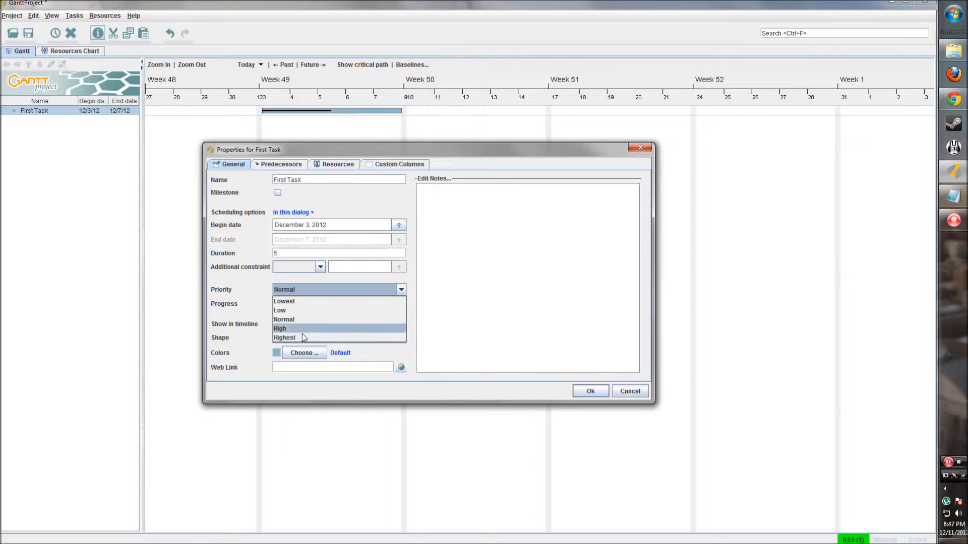
left_click(305, 301)
left_click(310, 291)
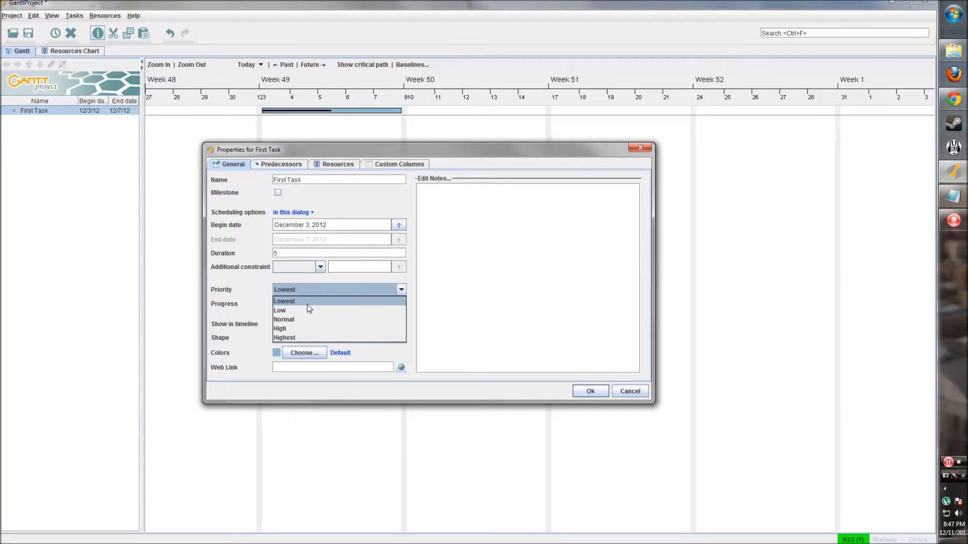
left_click(302, 320)
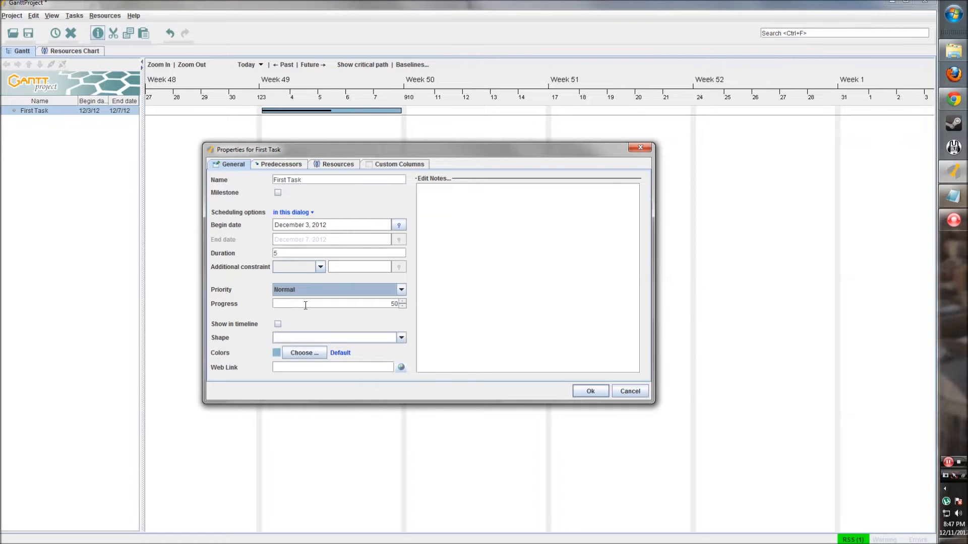
left_click(390, 304)
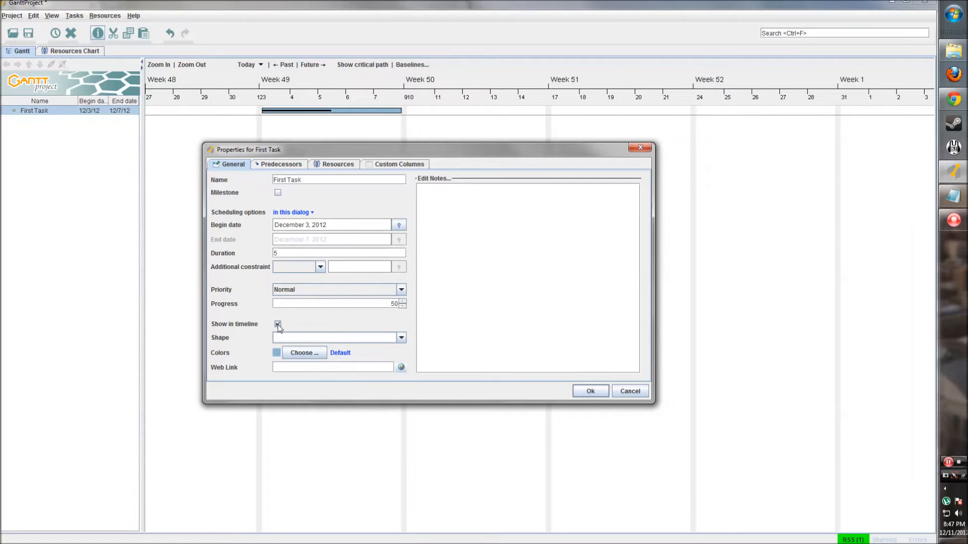
- Tick 'Show in timeline' and keep the plain bar fill pattern
left_click(278, 324)
left_click(401, 337)
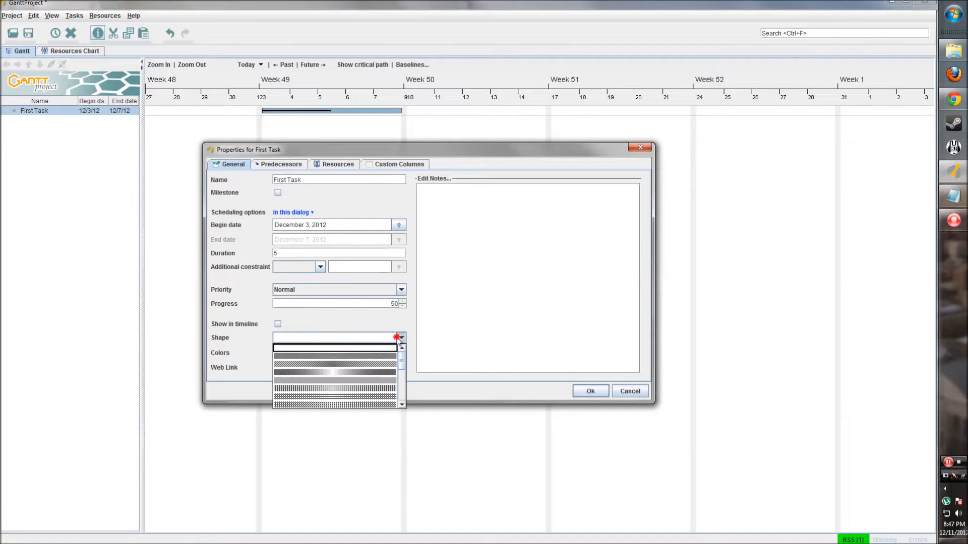
mouse_move(401, 363)
left_mouse_down()
mouse_move(400, 395)
mouse_move(401, 350)
left_mouse_up()
left_click(341, 348)
left_click(333, 323)
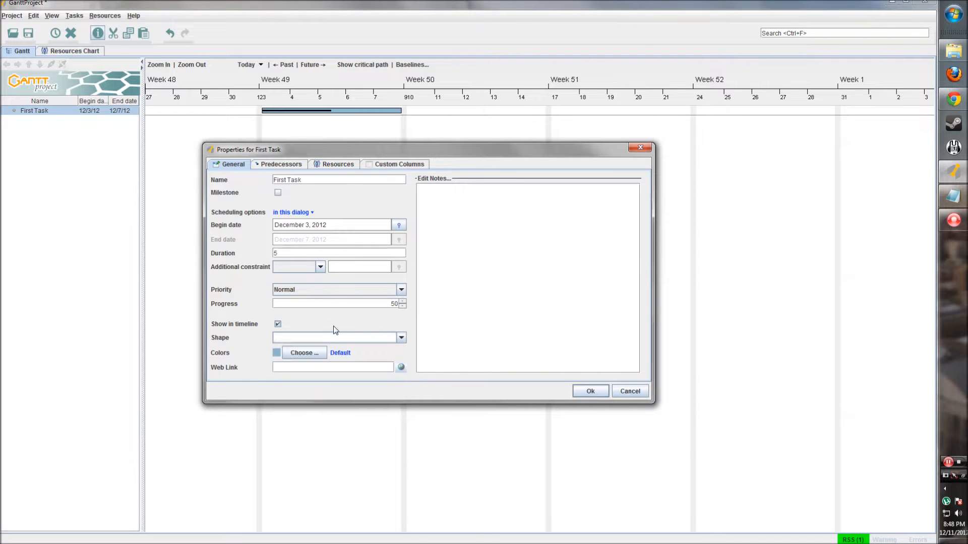
left_click(302, 354)
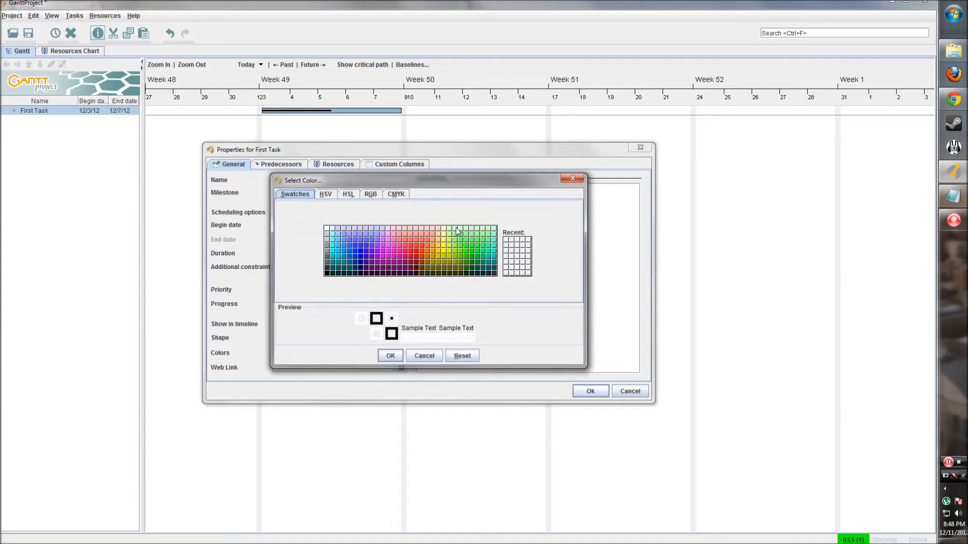
- Pick a red swatch from the colour grid for First Task's bar and confirm it
left_click(328, 194)
left_click(358, 194)
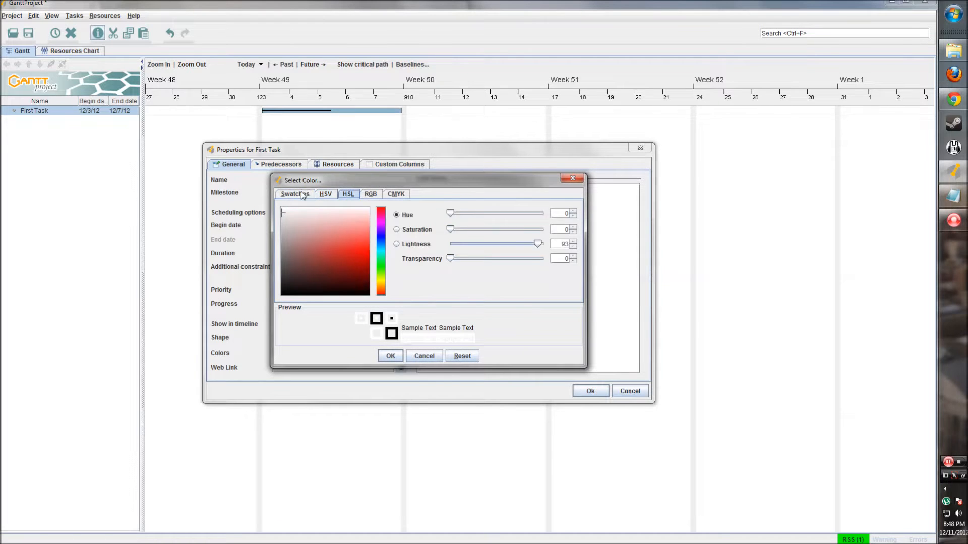
left_click(300, 194)
left_click_drag(348, 187, 377, 221)
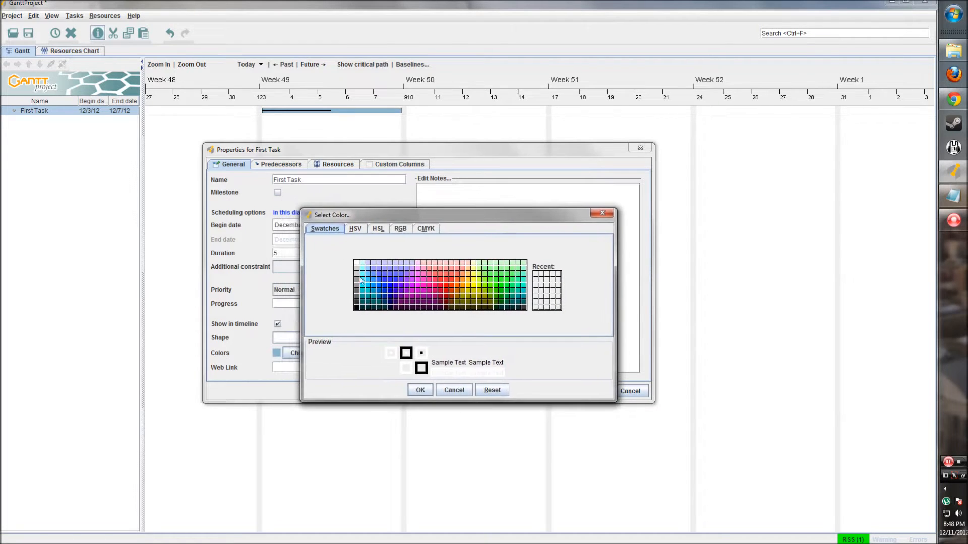
left_click(449, 290)
left_click(420, 390)
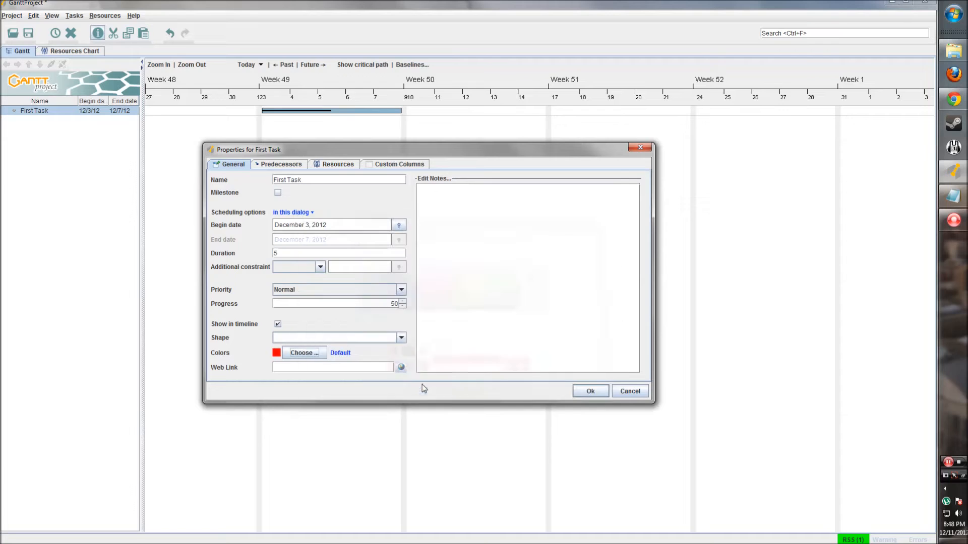
- Look over First Task's web link, notes, Predecessors and empty Resources assignments
left_click(287, 365)
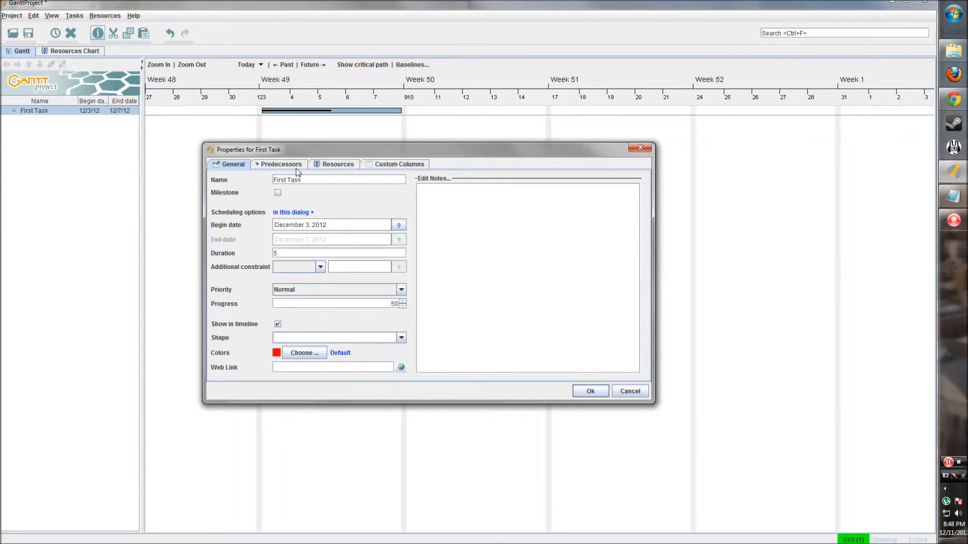
left_click(441, 193)
left_click(277, 166)
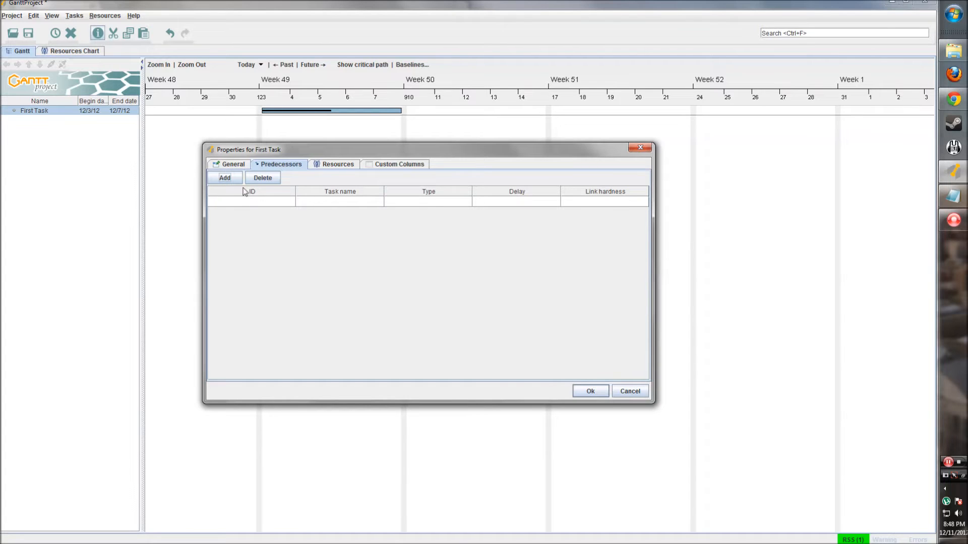
left_click_drag(293, 153, 304, 164)
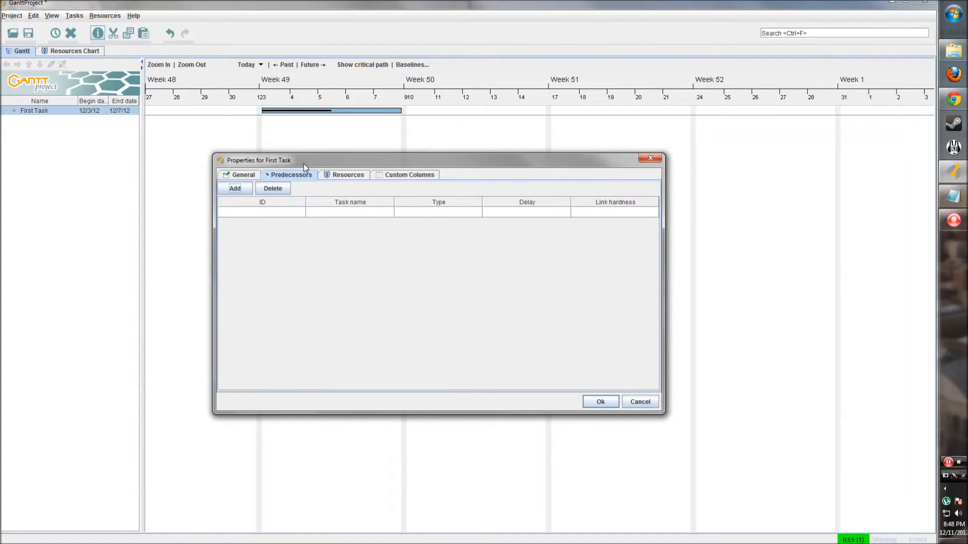
left_click(342, 179)
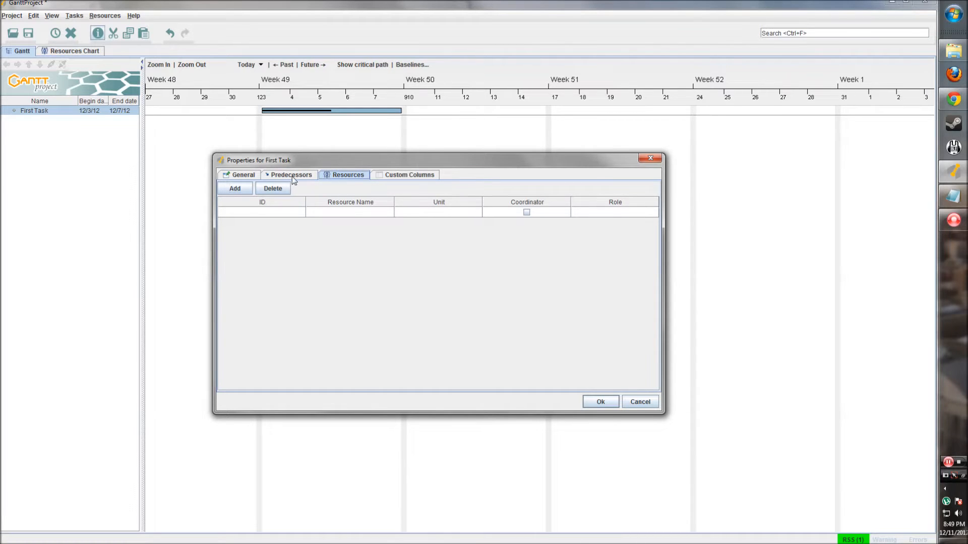
left_click(408, 177)
- Create a Boolean custom column 'Needs Approval' whose default value is True
left_click(267, 190)
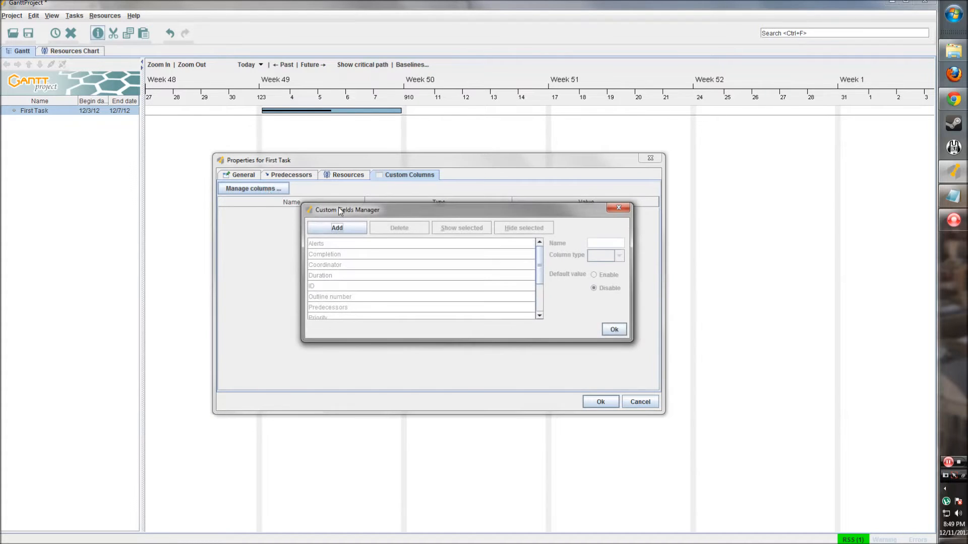
scroll(424, 246, "down", 2)
left_click(329, 218)
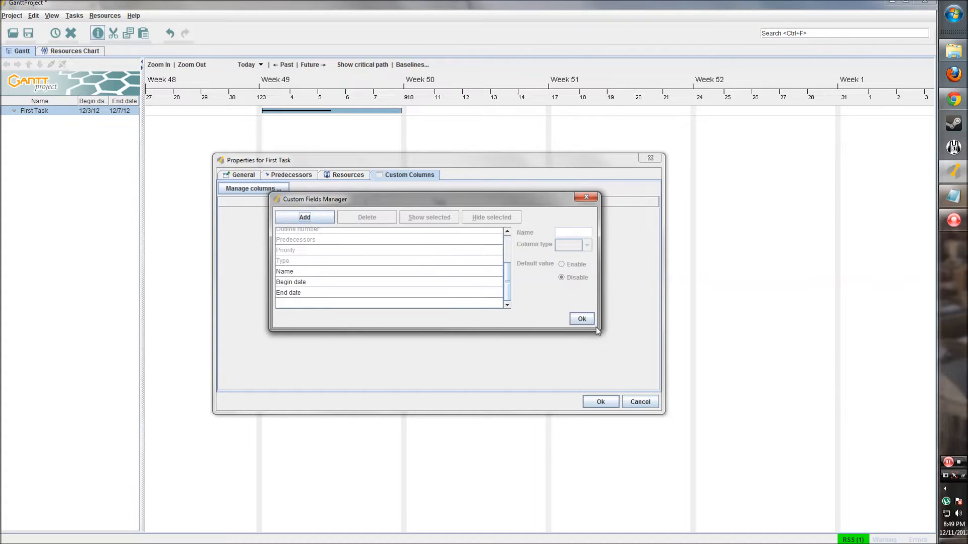
left_click_drag(599, 331, 645, 405)
left_click(316, 222)
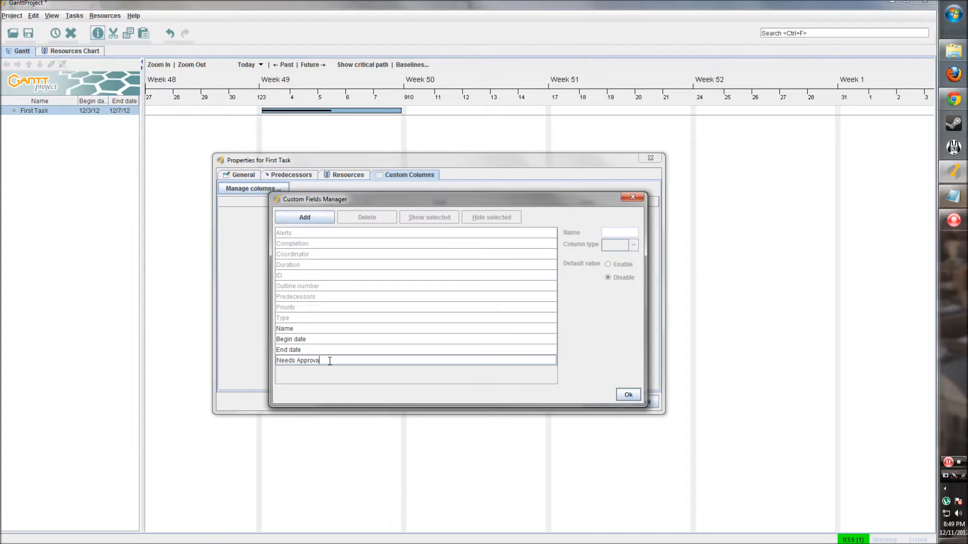
left_click(350, 348)
left_click(340, 362)
left_click(633, 245)
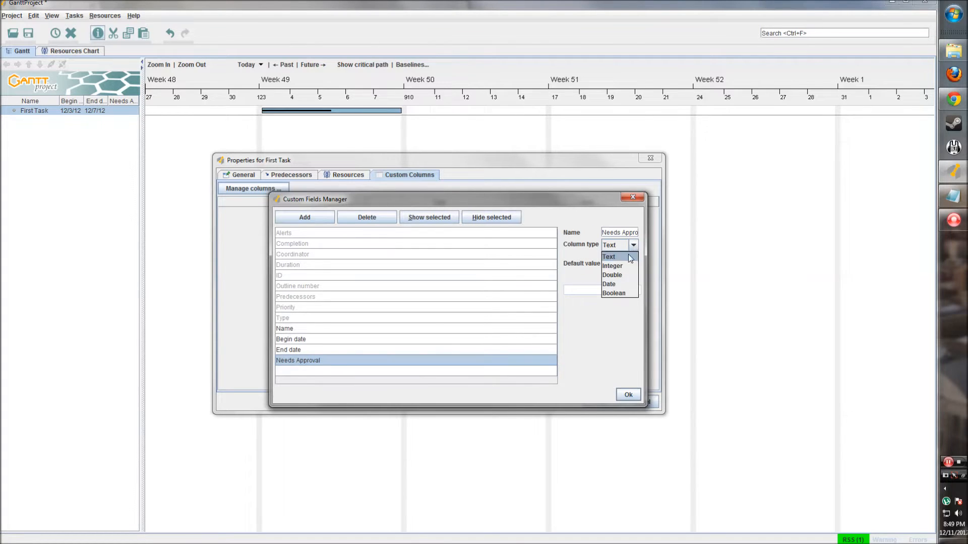
left_click(614, 293)
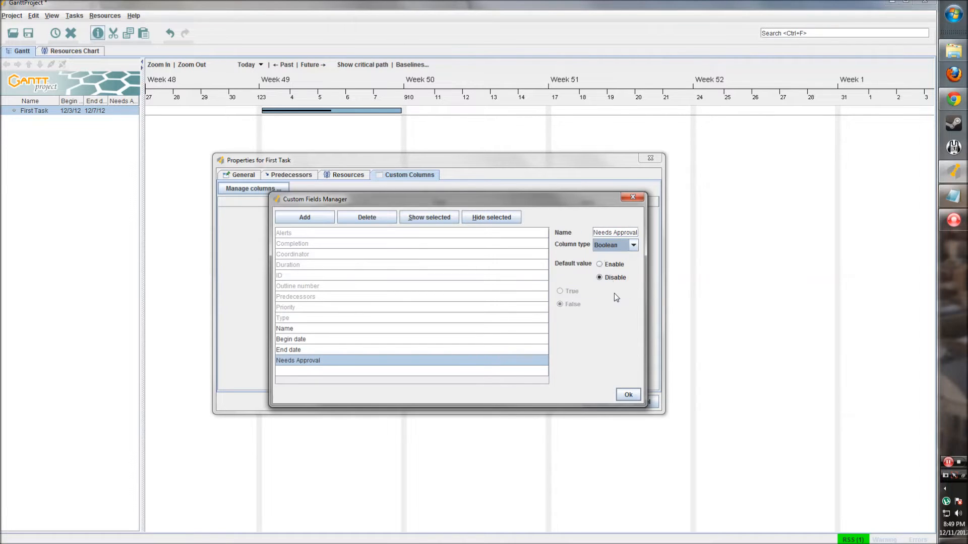
left_click(599, 264)
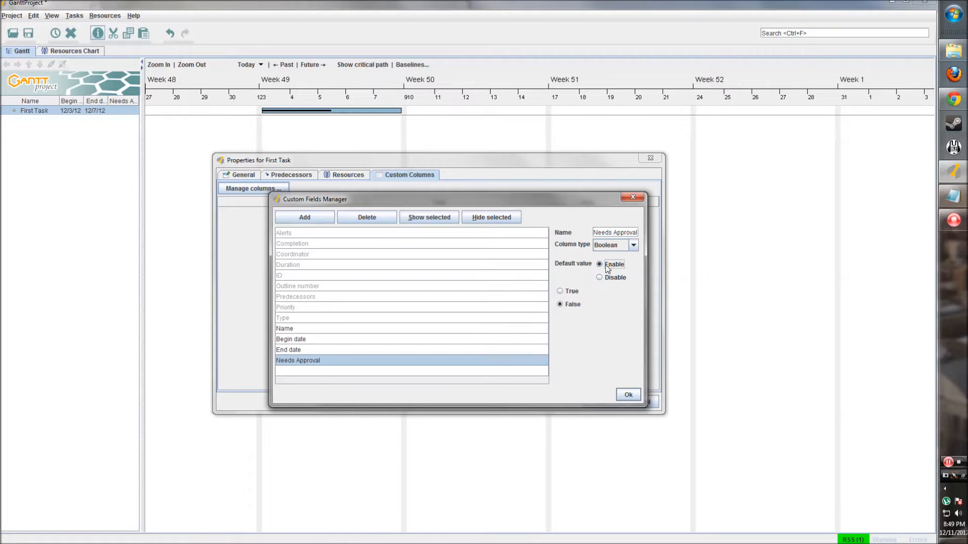
left_click(561, 291)
left_click(628, 395)
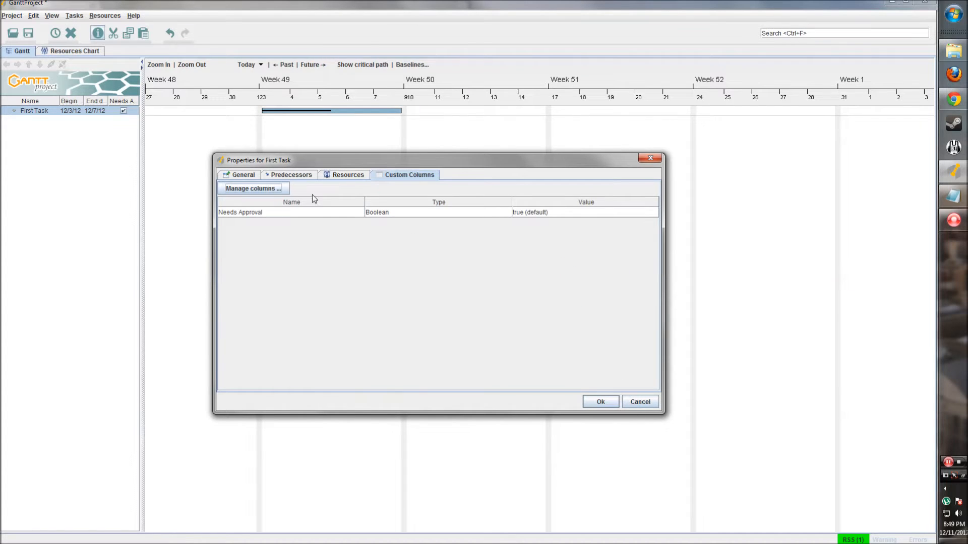
- Review First Task's property tabs and apply the changes with OK
left_click(238, 175)
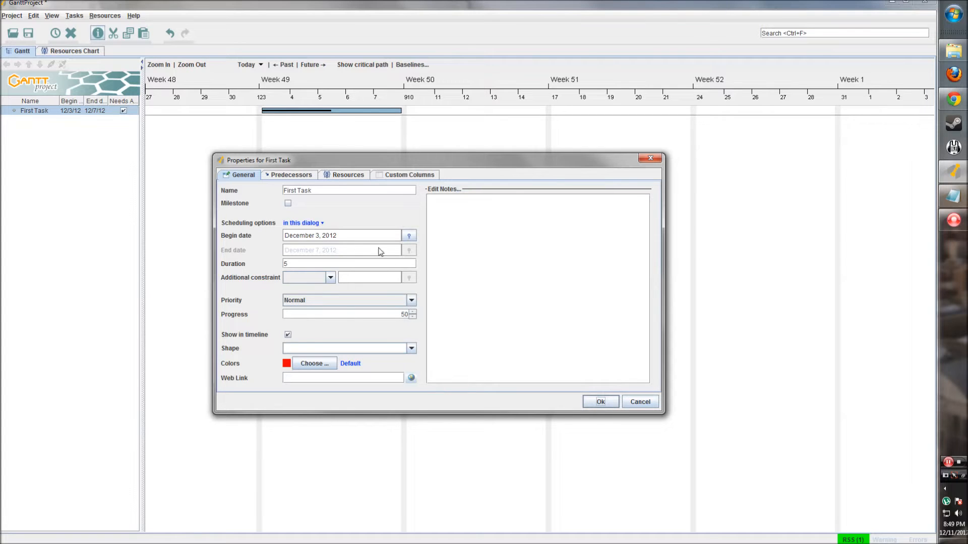
left_click(348, 175)
left_click(410, 175)
left_click(241, 175)
left_click(600, 402)
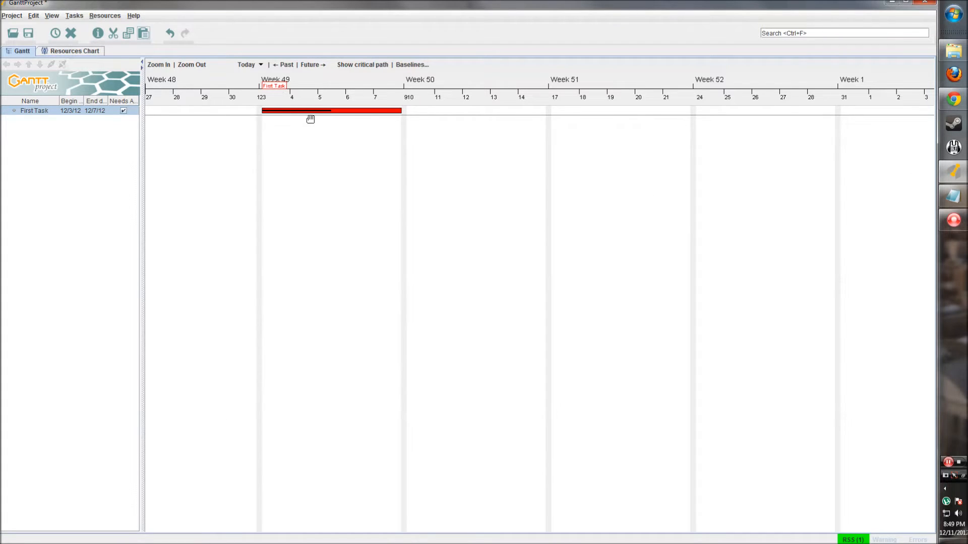
- Drag the red First Task bar's end out to December 12
left_click(331, 126)
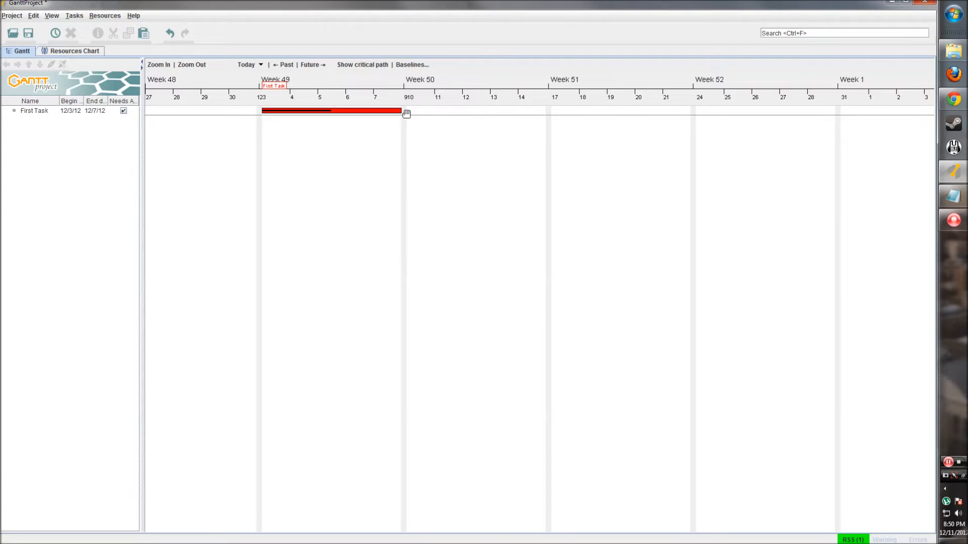
mouse_move(402, 111)
left_mouse_down()
mouse_move(534, 110)
mouse_move(468, 107)
left_mouse_up()
left_click(53, 135)
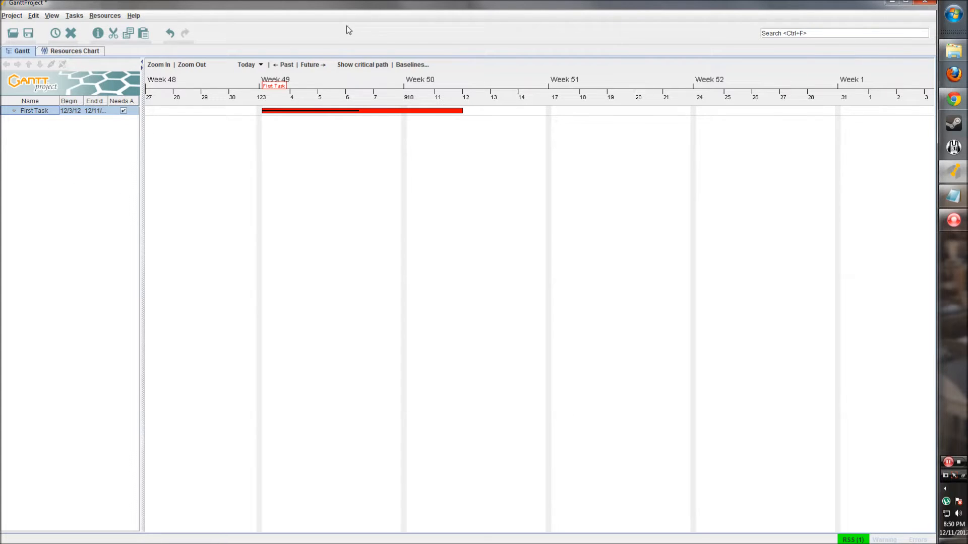
- In the Resources Chart, create a new resource and fill in the person's name, phone and e-mail
left_click(95, 52)
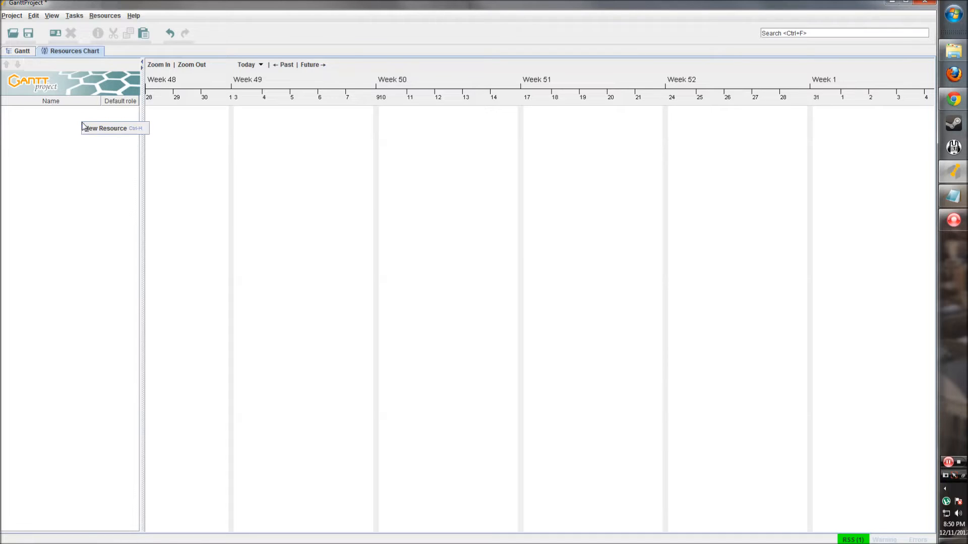
right_click(39, 127)
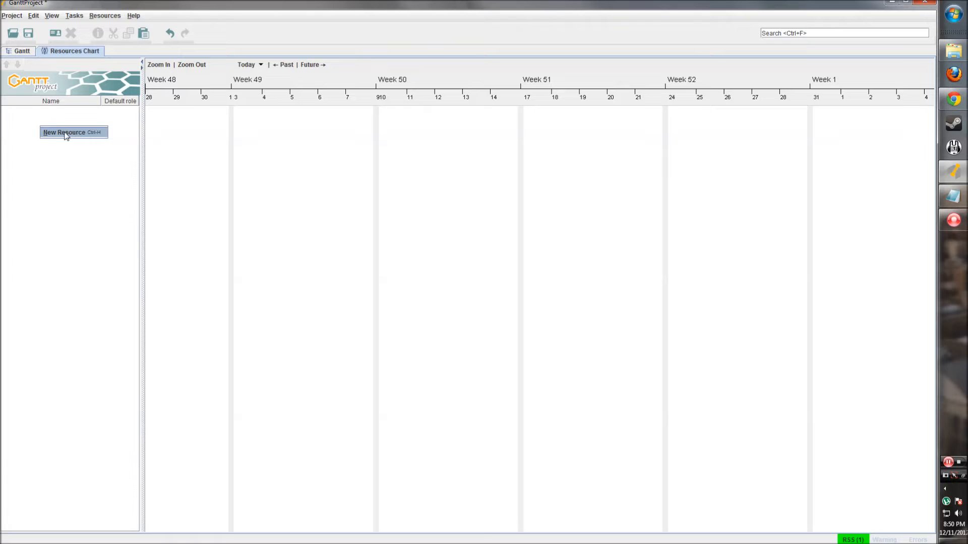
left_click(66, 178)
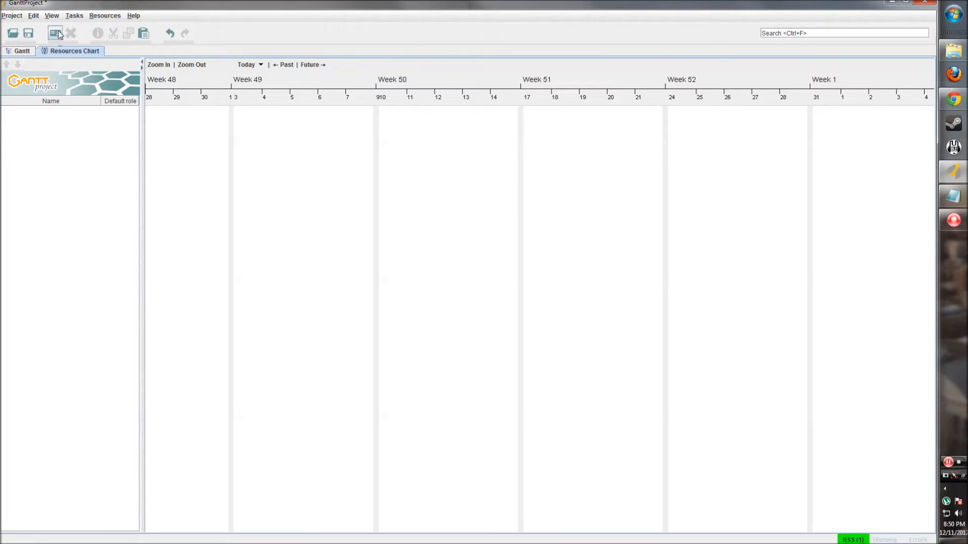
left_click(56, 34)
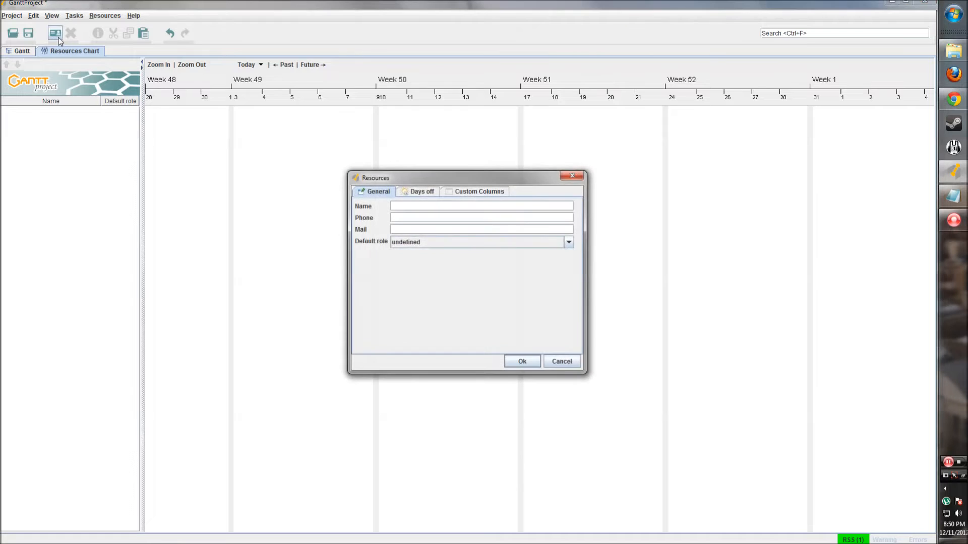
left_click_drag(383, 179, 334, 156)
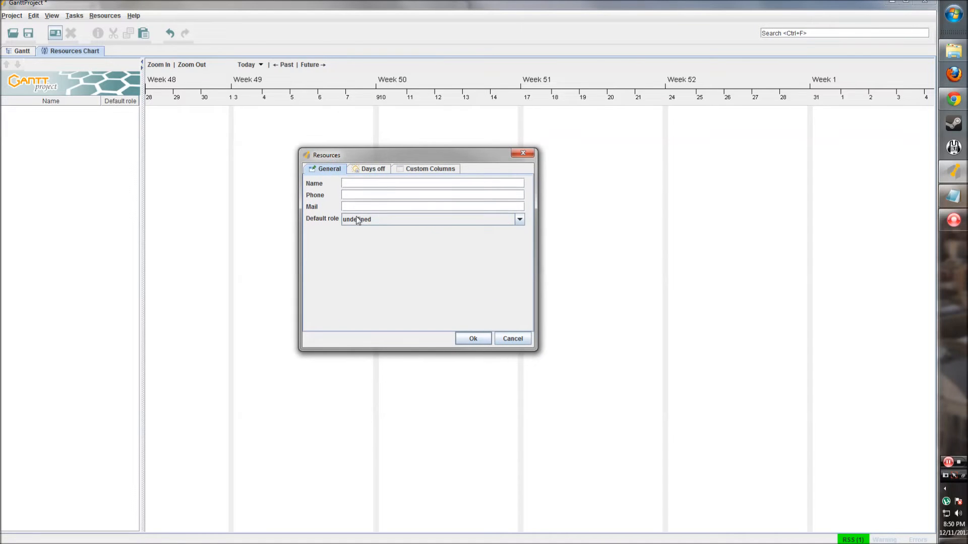
left_click_drag(452, 155, 540, 154)
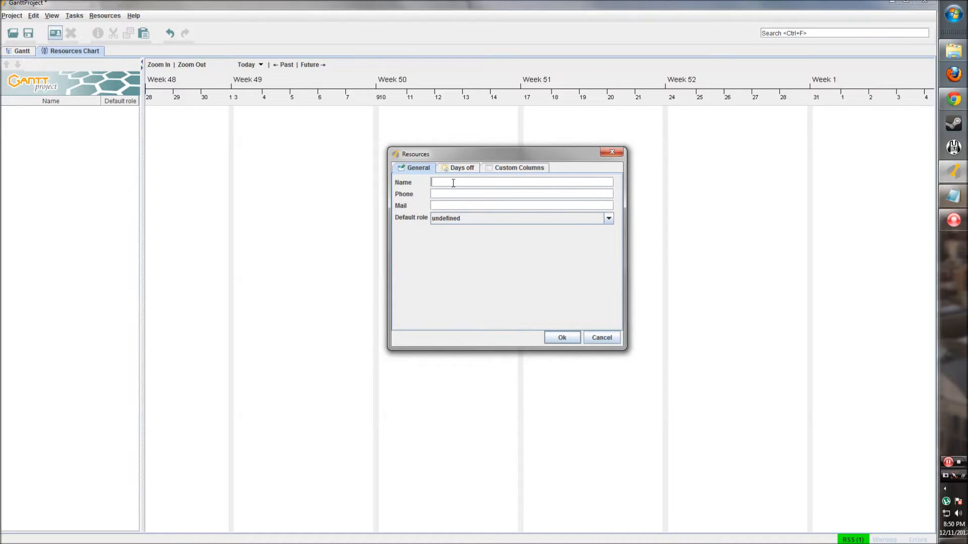
type("b Sm")
left_click(442, 206)
- Leave the new resource's default role as undefined
left_click(582, 215)
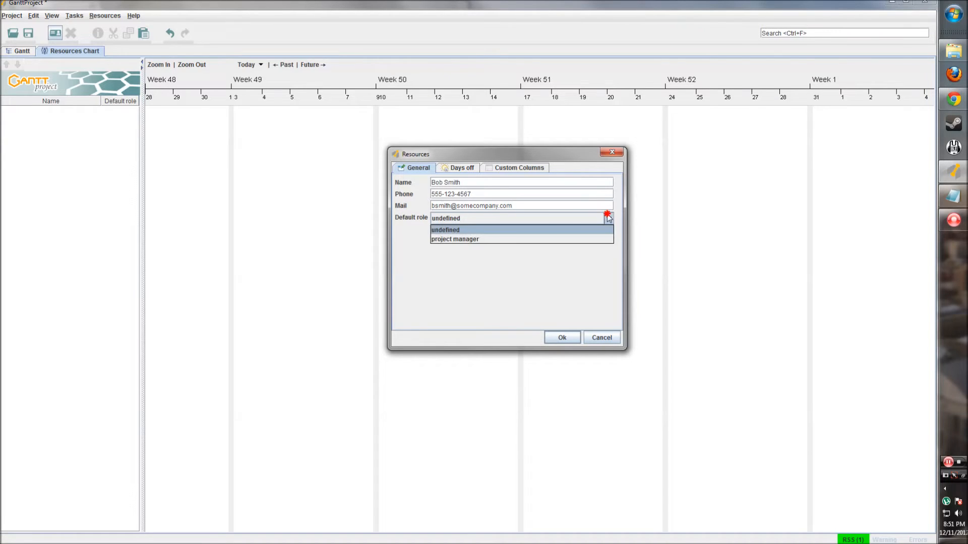
left_click(458, 249)
left_click(461, 223)
left_click(465, 231)
left_click(609, 221)
left_click(468, 233)
left_click(469, 221)
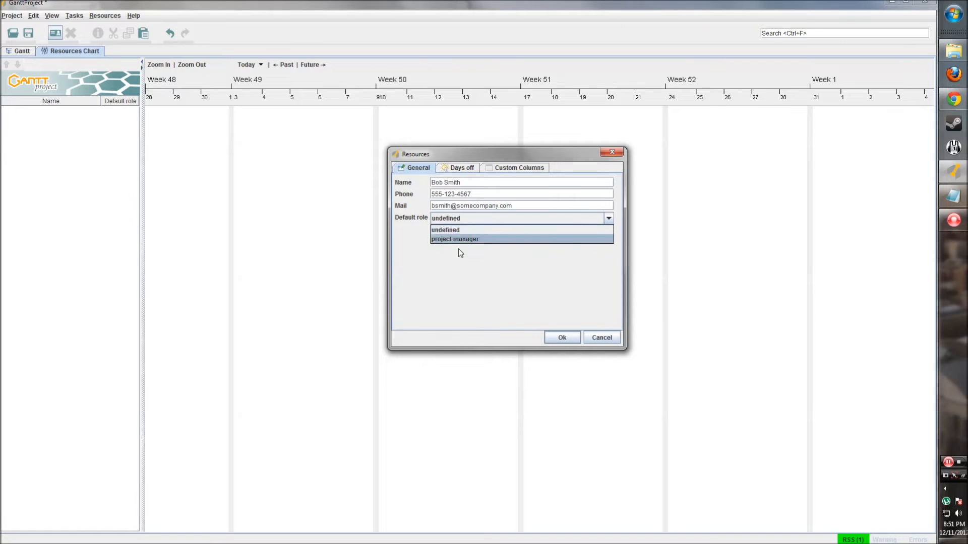
left_click(457, 253)
left_click(459, 222)
left_click(451, 231)
left_click(456, 169)
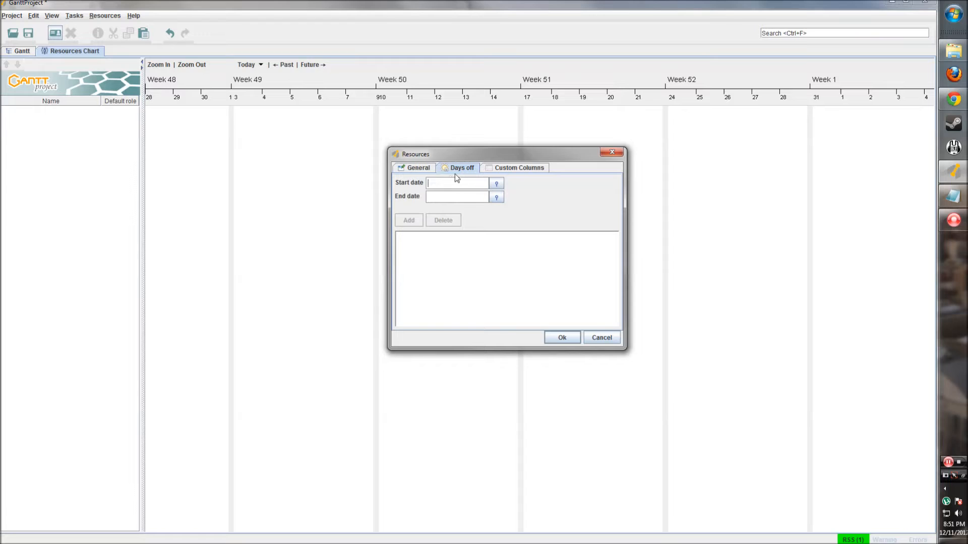
- Try the days-off Start date field, then view the resource's empty Custom Columns table
left_click(429, 183)
left_click(439, 185)
left_click(439, 197)
left_click(439, 184)
left_click(438, 196)
left_click(439, 185)
left_click(496, 169)
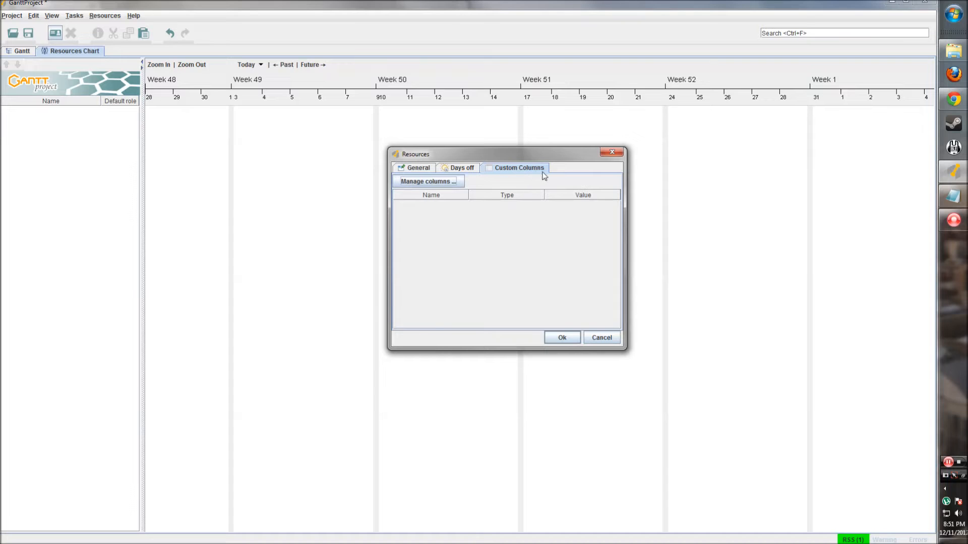
- Open the custom columns manager for resources and select the Default role column
left_click(443, 182)
left_click_drag(436, 213, 519, 158)
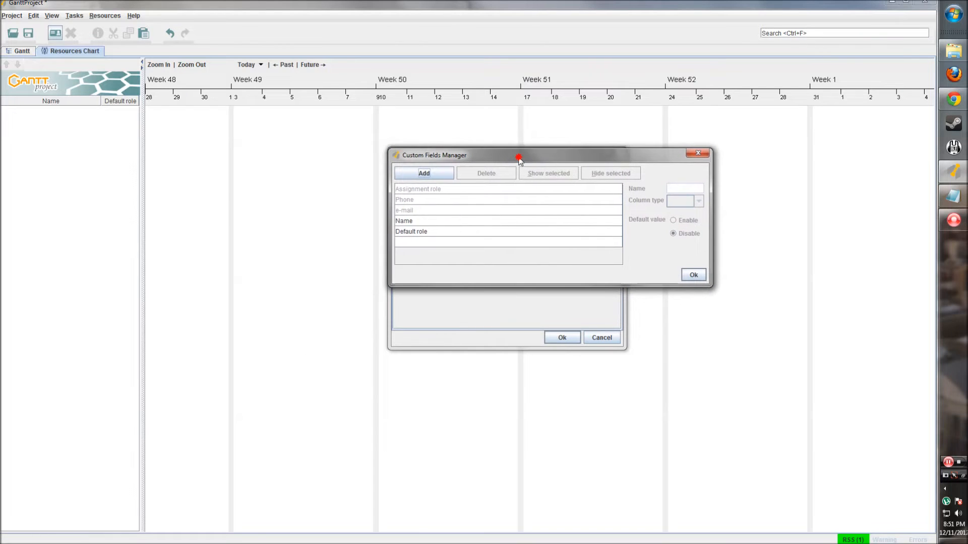
left_click(432, 173)
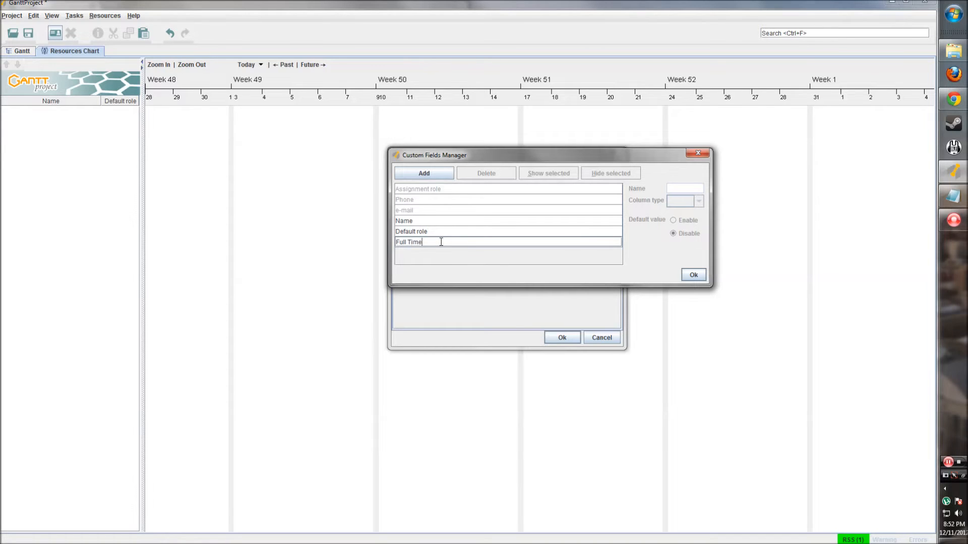
left_click(694, 275)
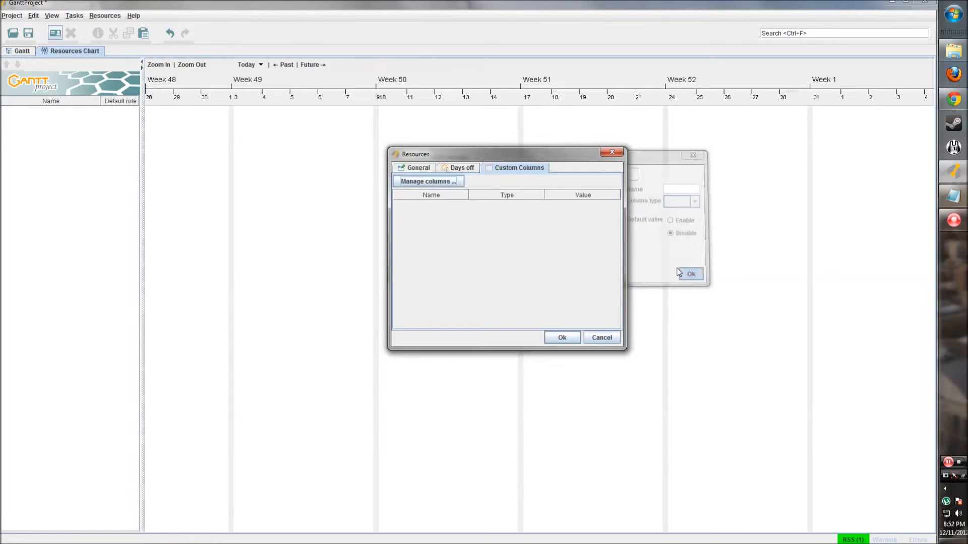
left_click(453, 179)
left_click(384, 286)
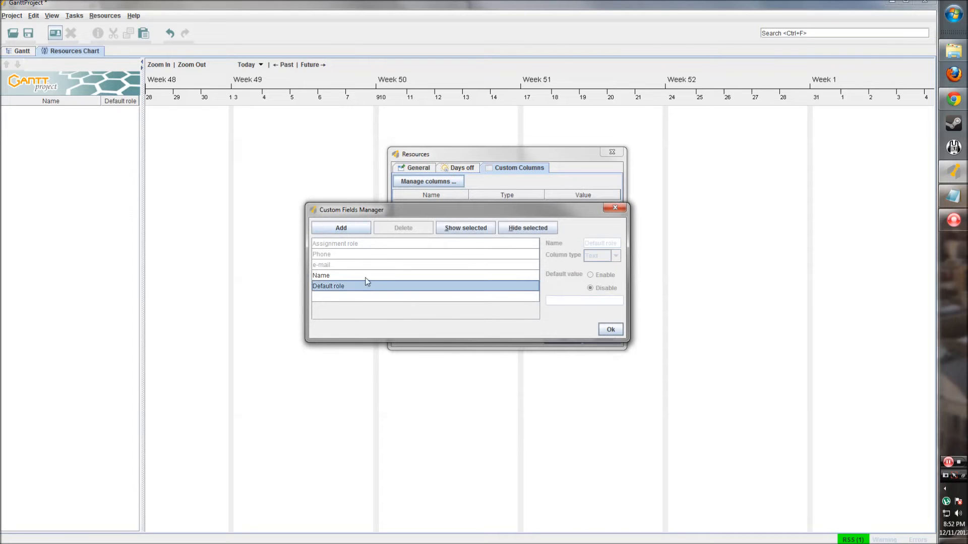
- Add a Full Time column of Boolean type with default value True
left_click(348, 229)
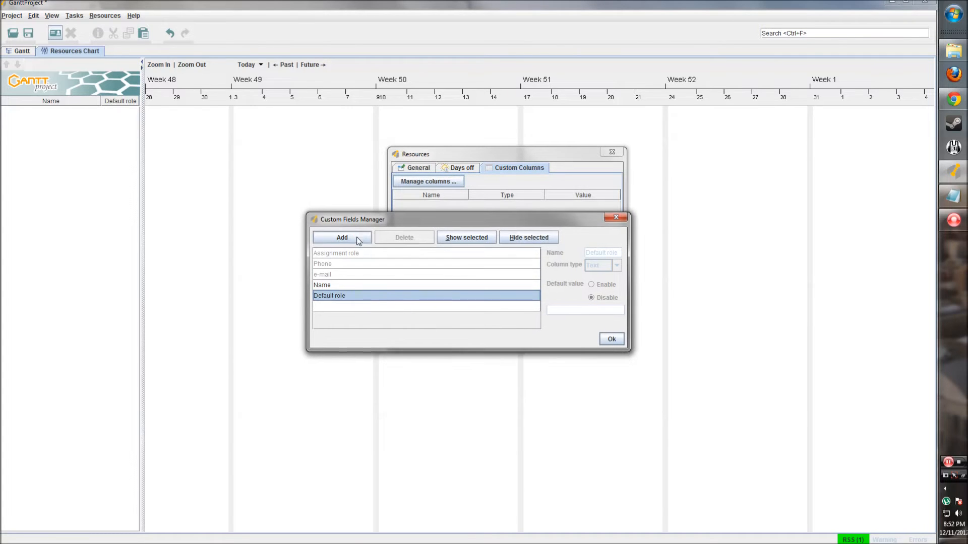
left_click(356, 308)
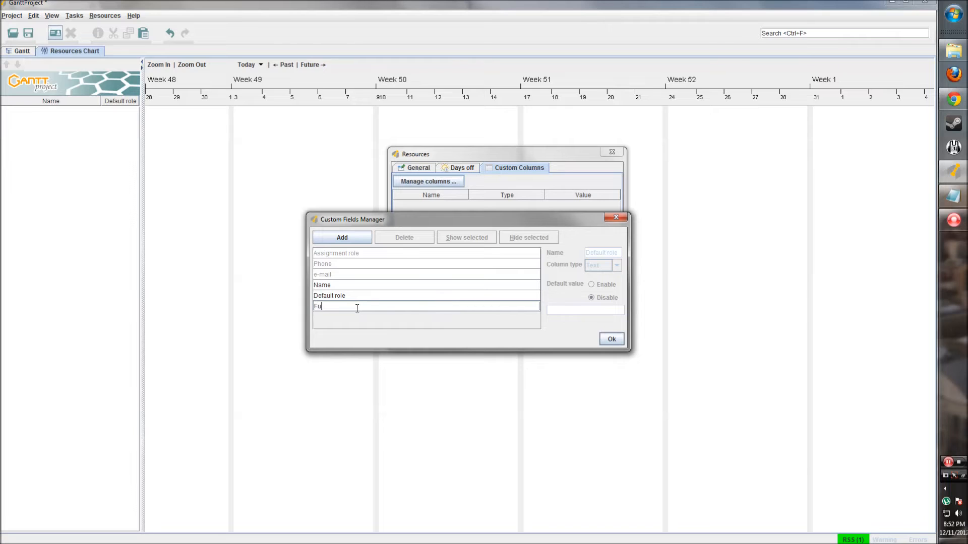
type("Full Time")
left_click(395, 304)
left_click(617, 265)
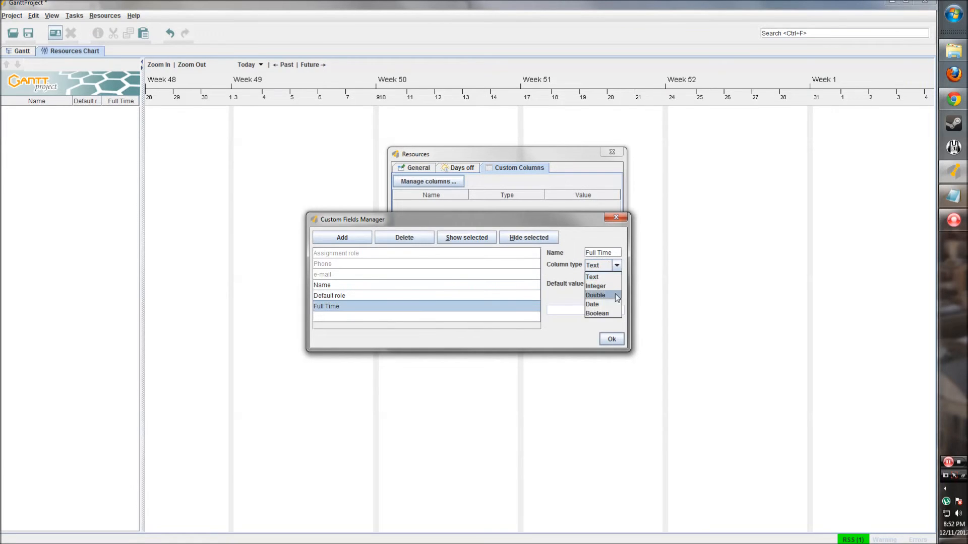
left_click(603, 313)
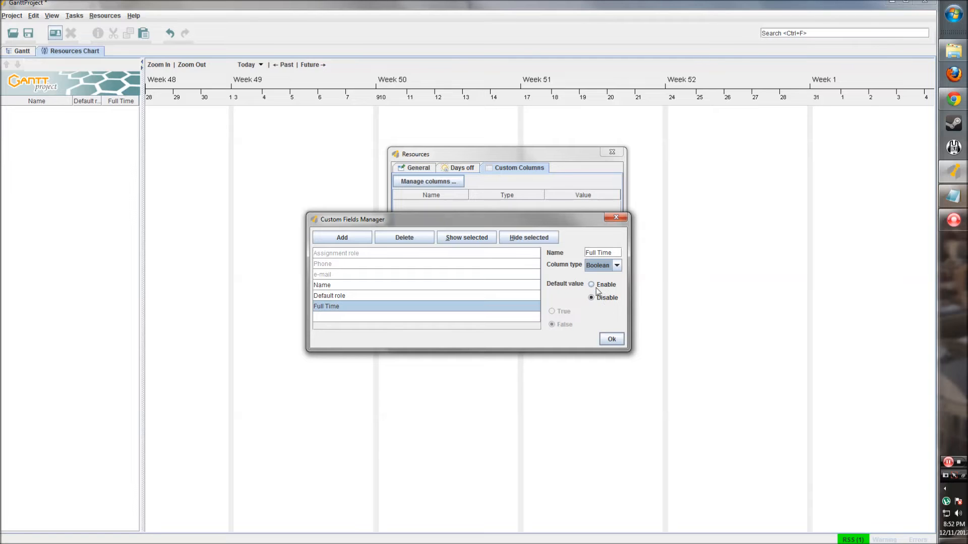
left_click(595, 285)
left_click(554, 311)
left_click(468, 318)
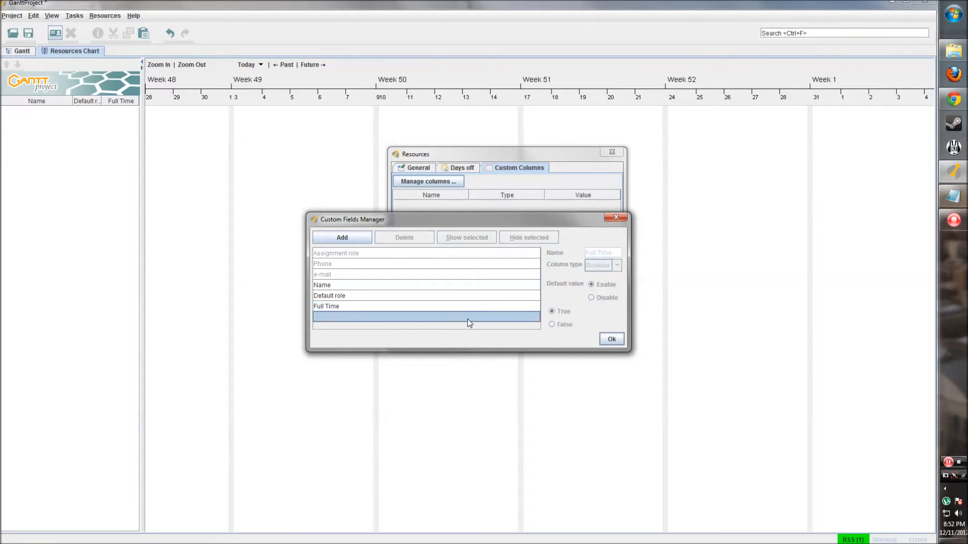
- Add a Department text column defaulting to Development and confirm the columns
left_click(343, 237)
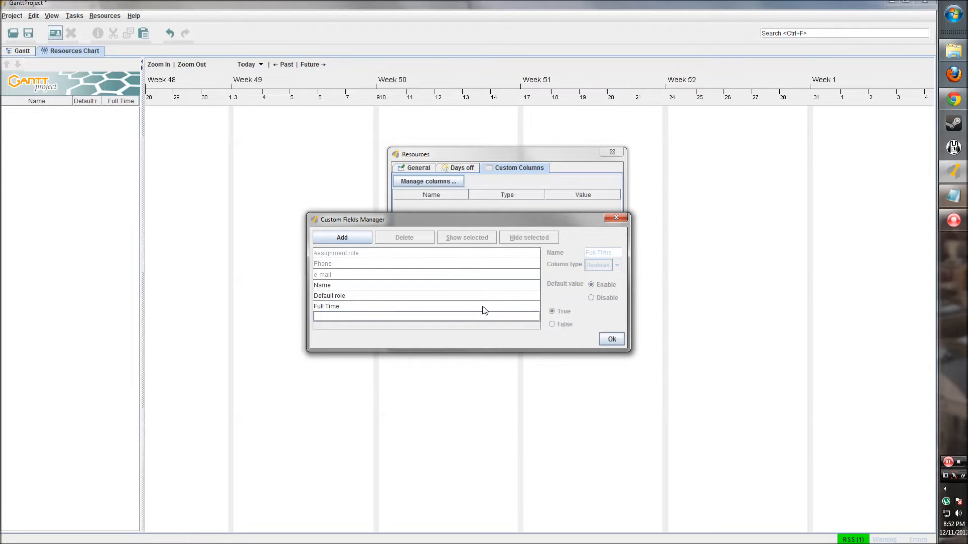
type("Department")
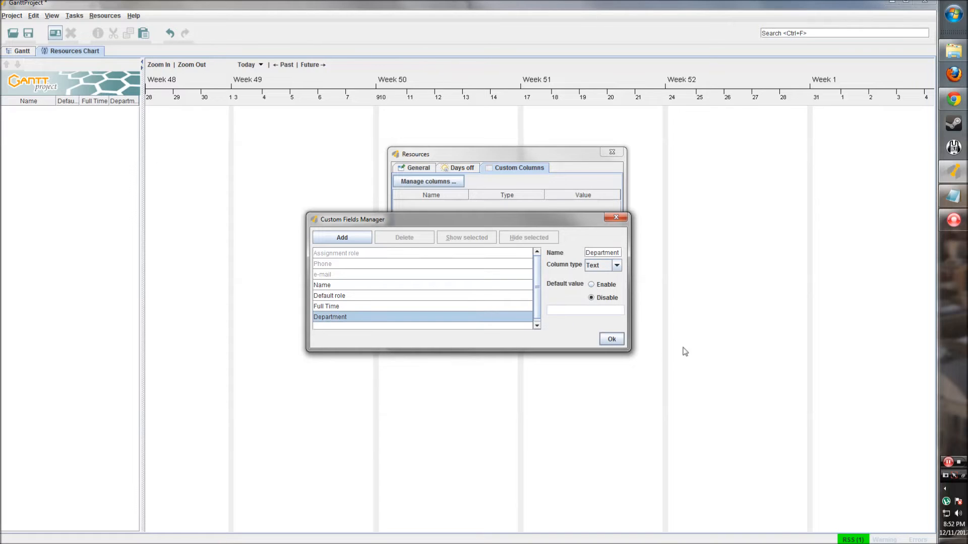
left_click(612, 267)
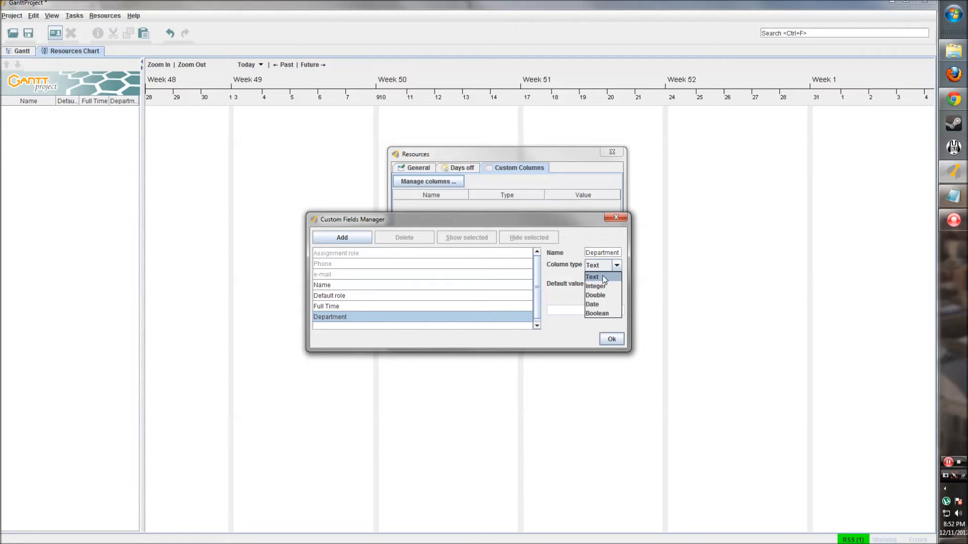
left_click(603, 277)
left_click(592, 284)
left_click(571, 310)
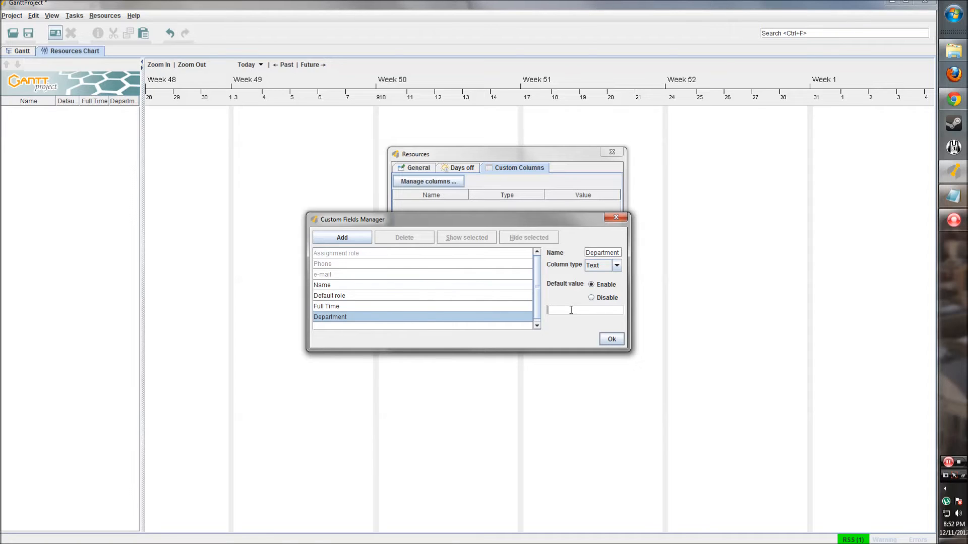
type("Development")
left_click(477, 306)
left_click(479, 318)
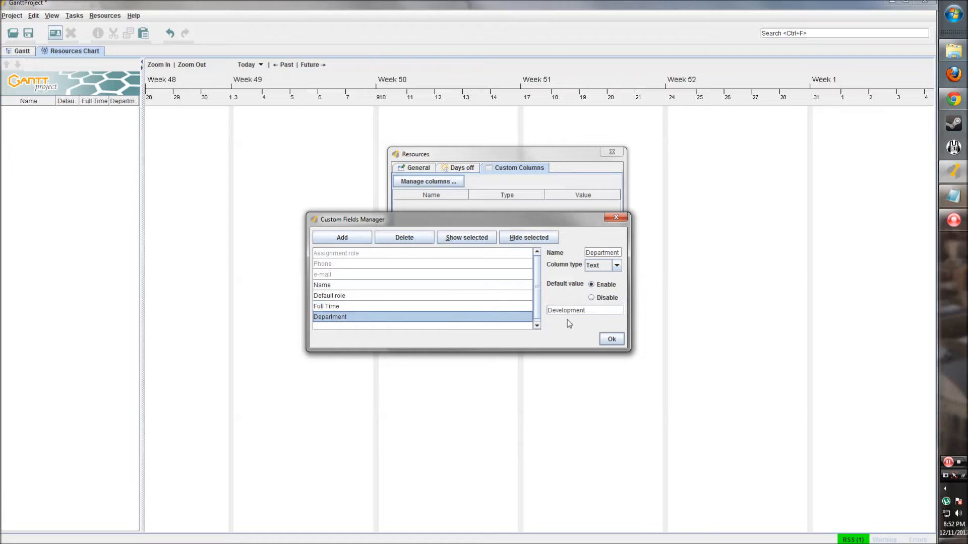
left_click(612, 339)
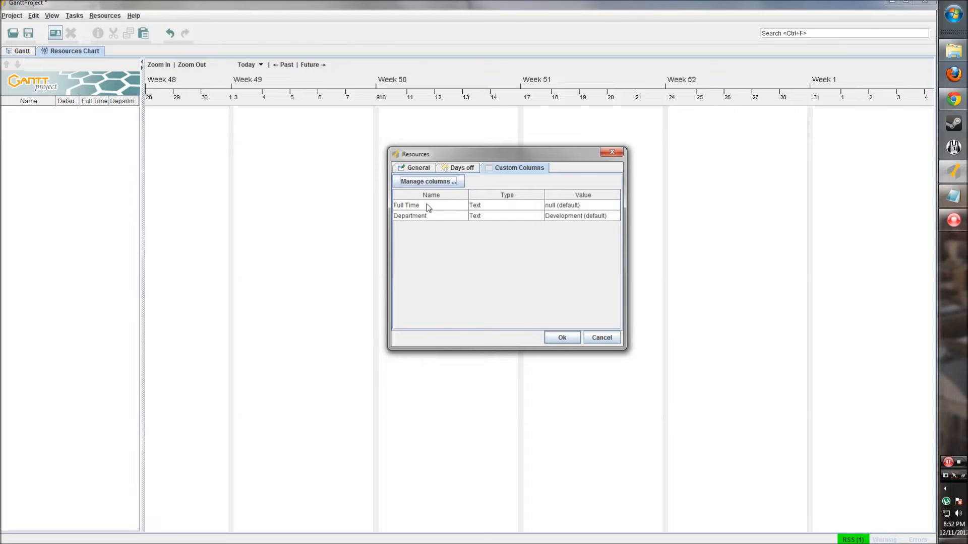
- Review the new resource's details and custom columns, then save it to the table
left_click(426, 168)
left_click(511, 168)
left_click(423, 171)
left_click(562, 338)
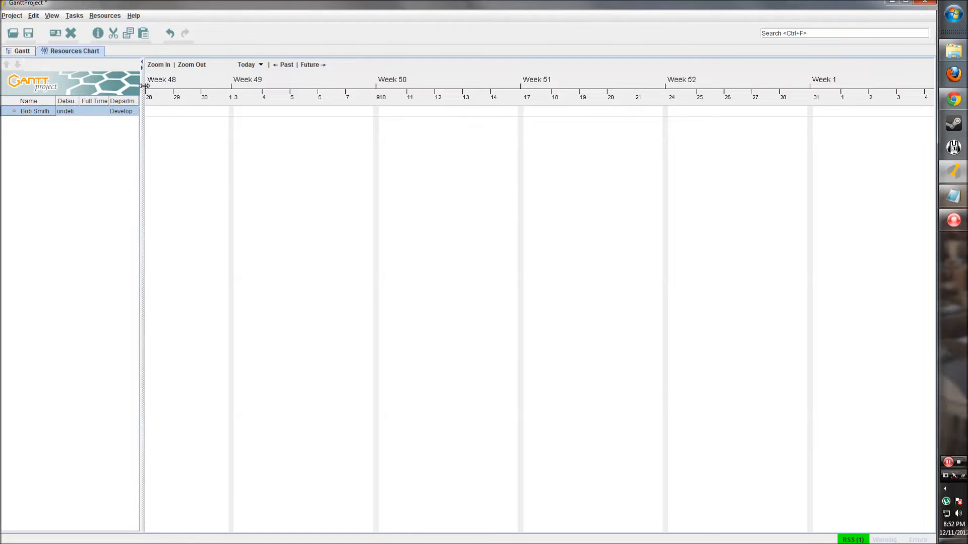
- Widen the resource table and set the resource's Full Time value to t
left_click_drag(142, 83, 204, 92)
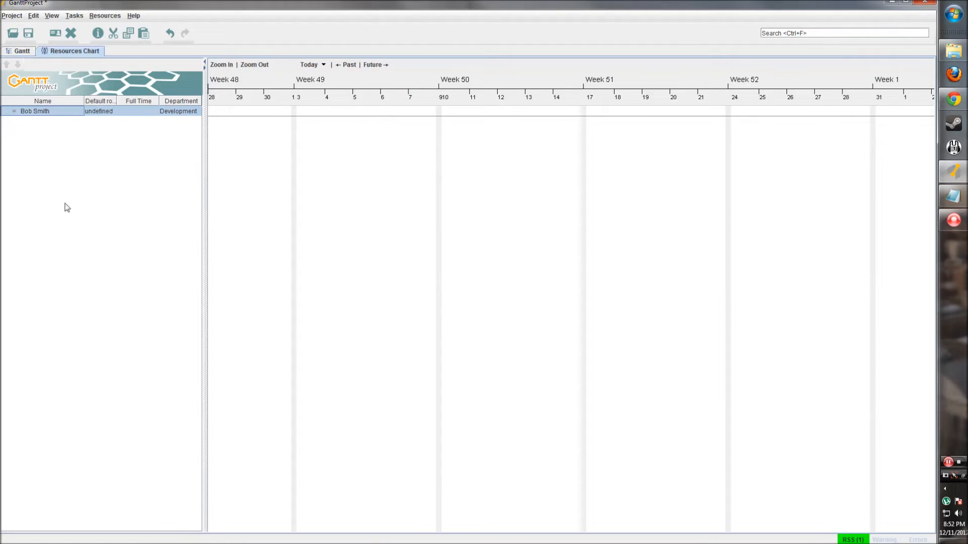
left_click_drag(117, 101, 123, 101)
left_click(142, 108)
left_click(138, 139)
left_click(145, 112)
type("t")
key("Return")
left_click_drag(203, 136, 218, 132)
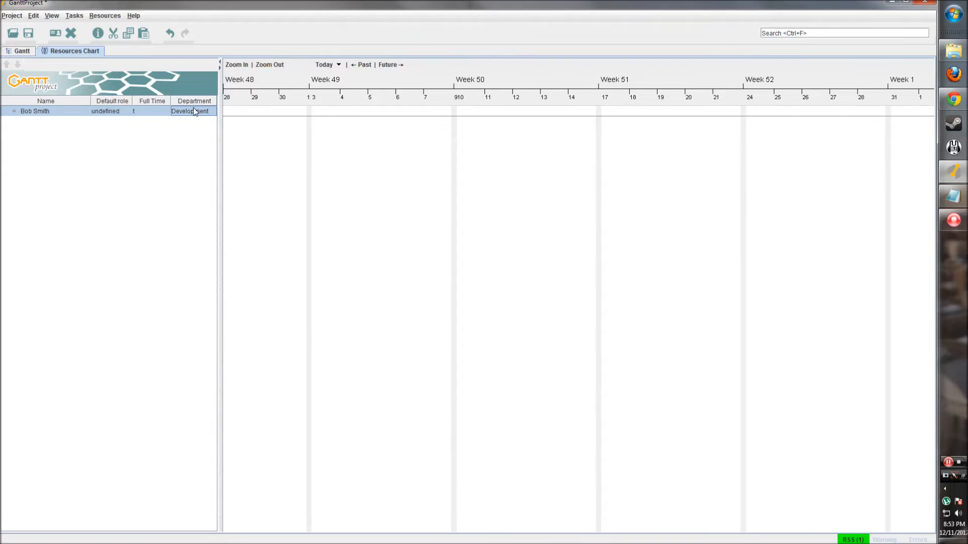
- Check the resource's context menu, switch to Gantt and back to Resources Chart, then open the Project menu
right_click(21, 116)
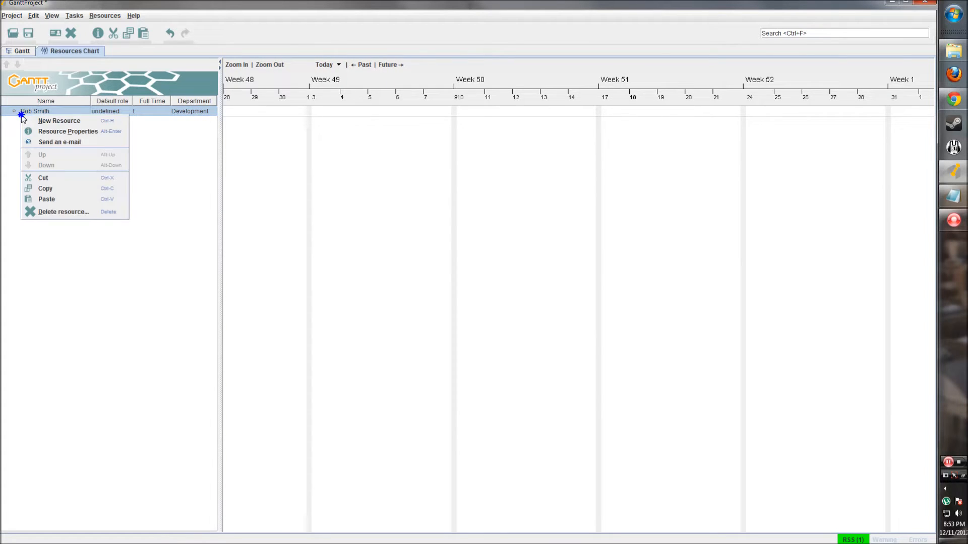
left_click(95, 255)
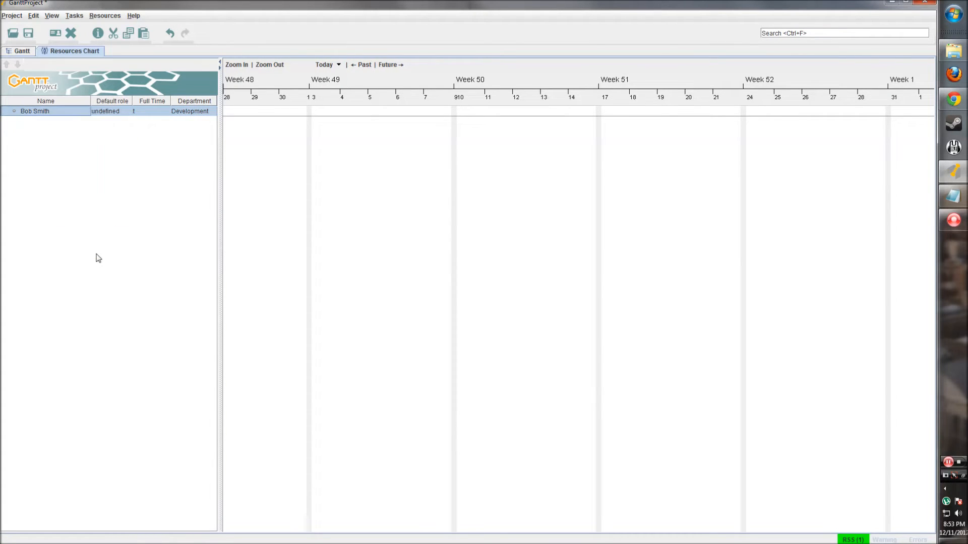
right_click(49, 112)
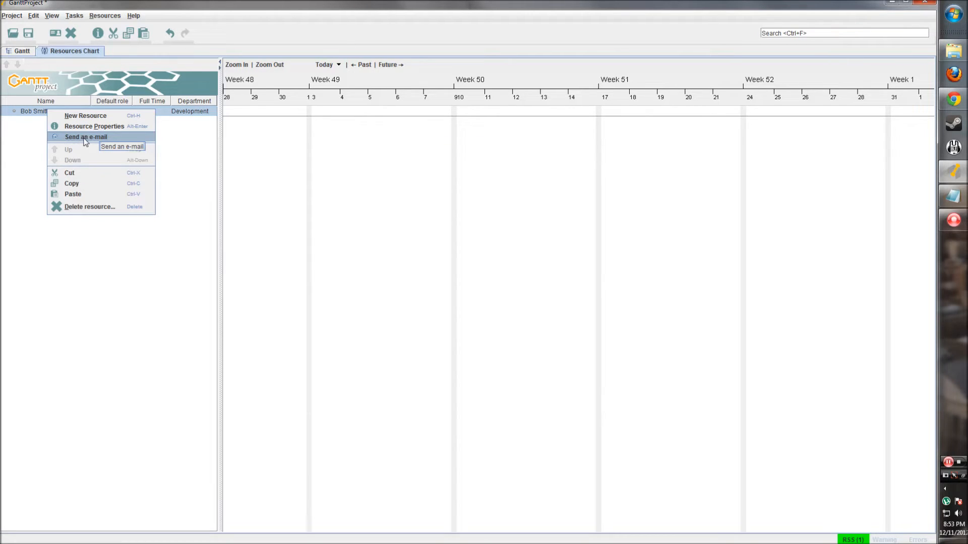
left_click(31, 123)
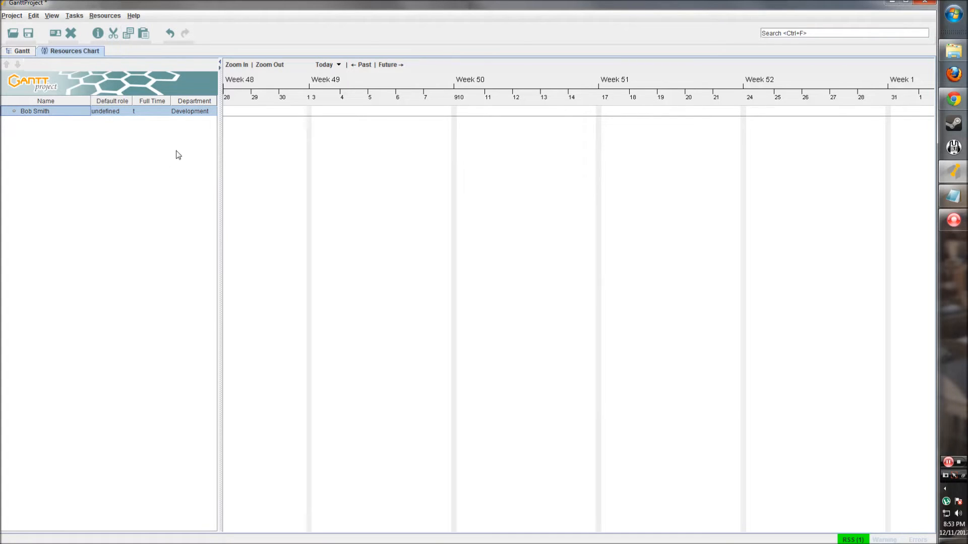
left_click(22, 51)
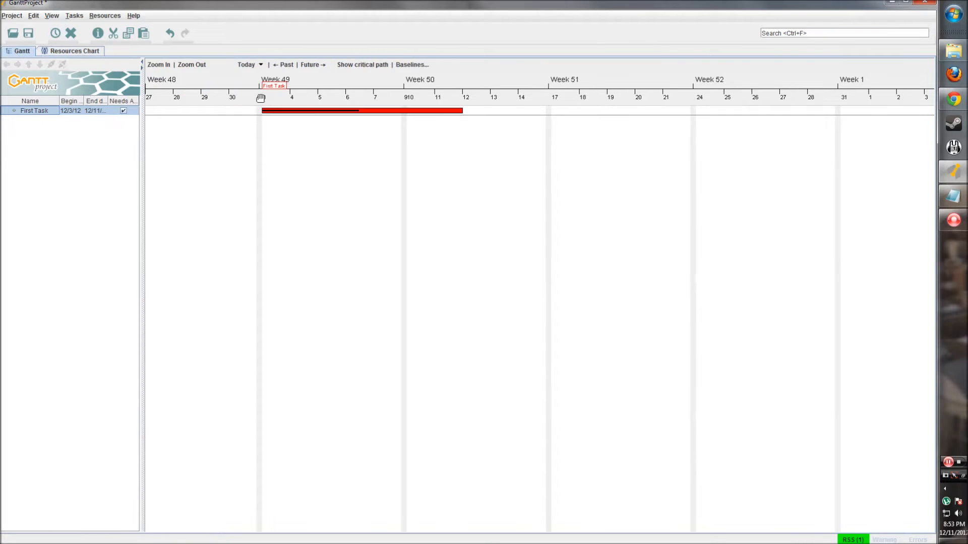
left_click(87, 50)
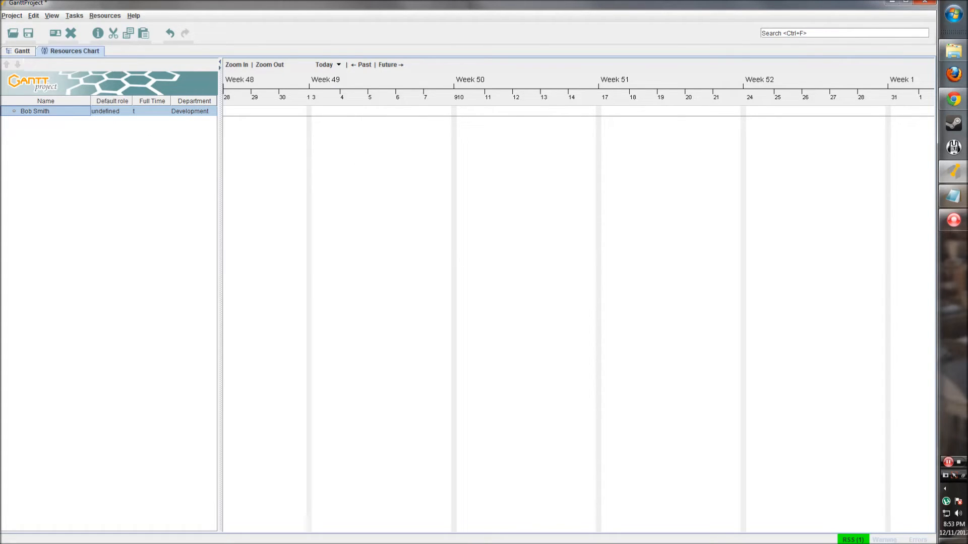
left_click(12, 16)
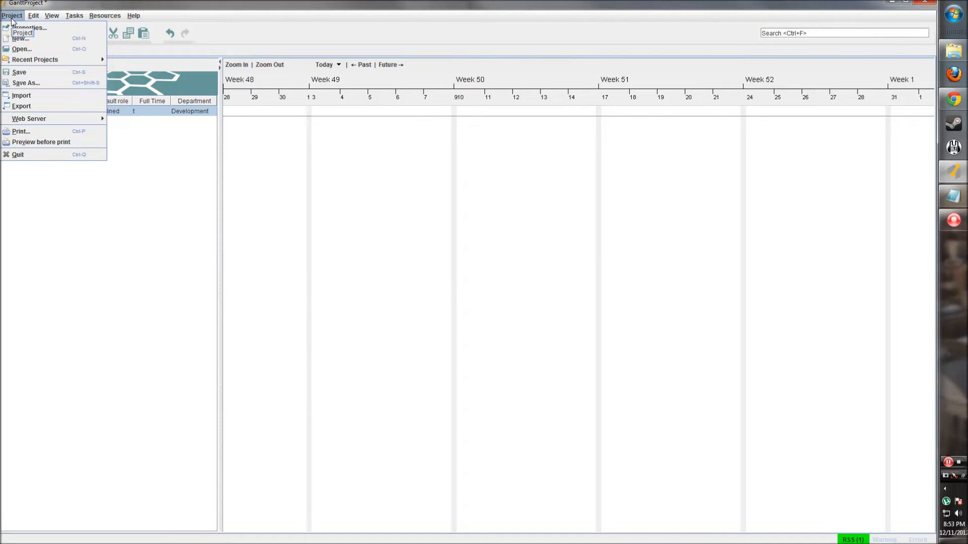
- Start a new project without saving the old one and name it Tutorial Project
left_click(40, 38)
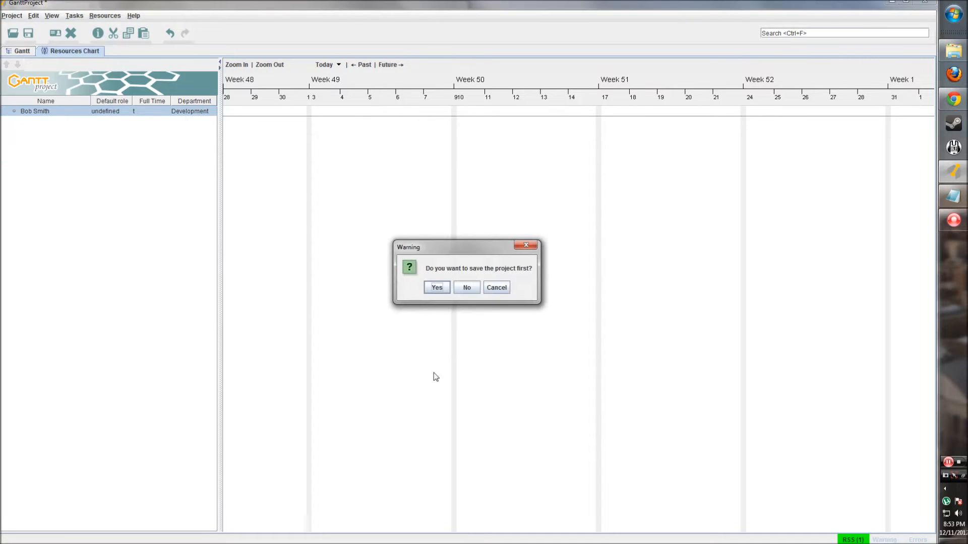
left_click(467, 287)
triple_click(459, 203)
left_click(476, 204)
left_click_drag(475, 204, 379, 204)
type("Tutorial Project")
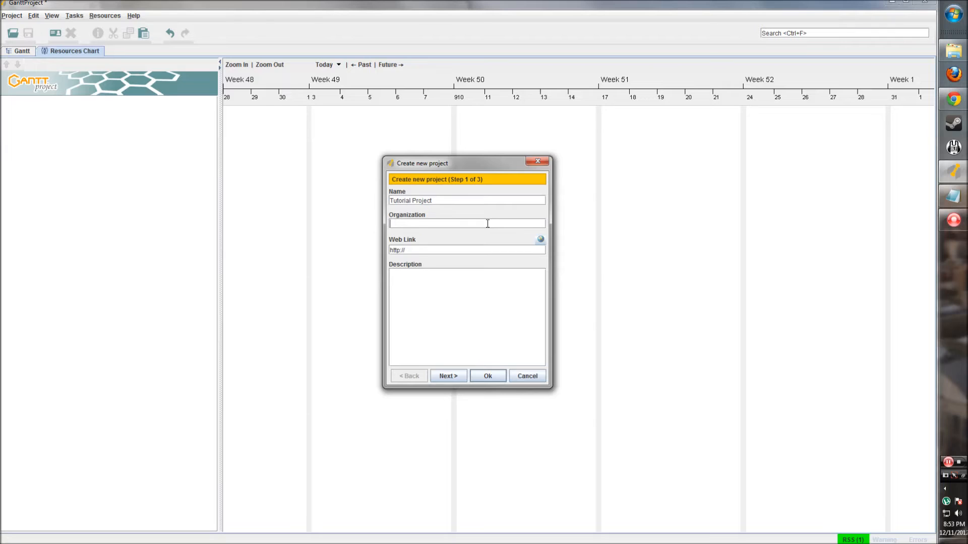
- Enter Somecompany as the organization, leaving the web link placeholder unchanged
left_click(488, 224)
type("Somecompany")
left_click_drag(411, 254, 392, 250)
left_click(410, 252)
left_click(411, 251)
left_click(416, 249)
left_click(437, 286)
- Include the Software Development role set in the new project
left_click(450, 376)
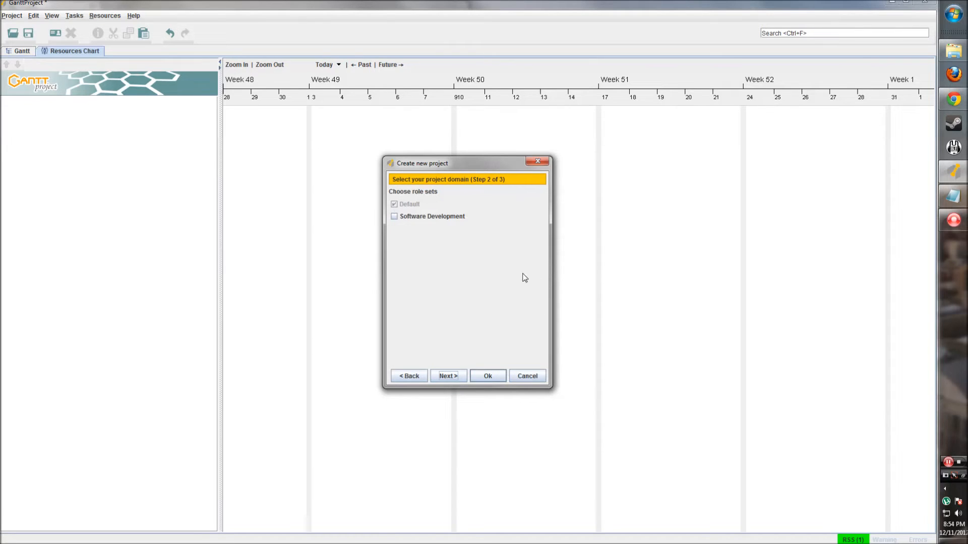
mouse_move(403, 206)
left_click(394, 218)
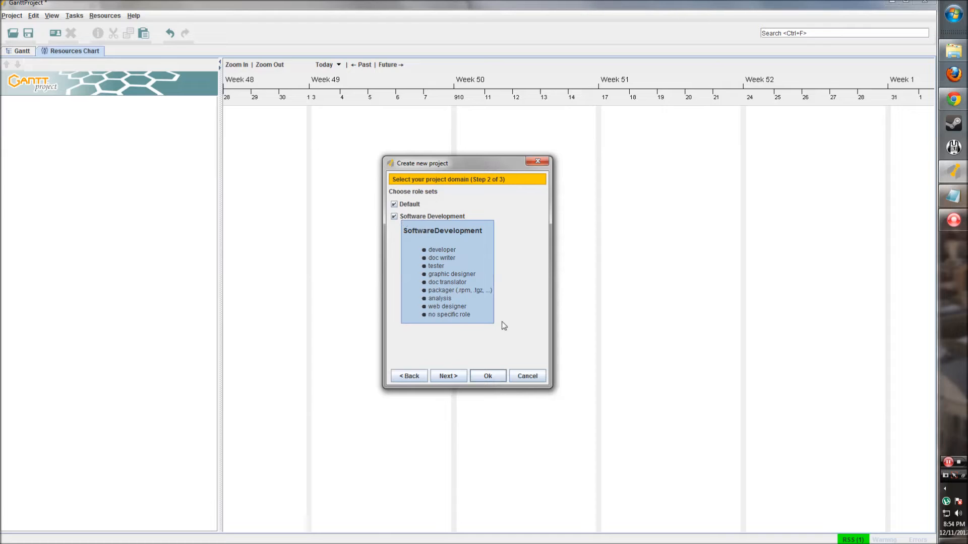
- Use the United States holiday calendar with no tasks running on weekends, and create the project
left_click(449, 378)
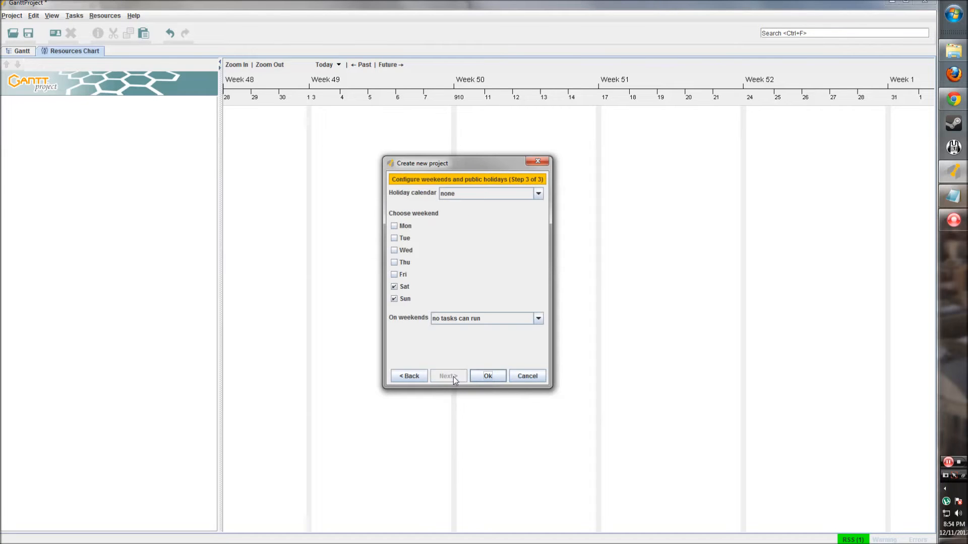
left_click(493, 196)
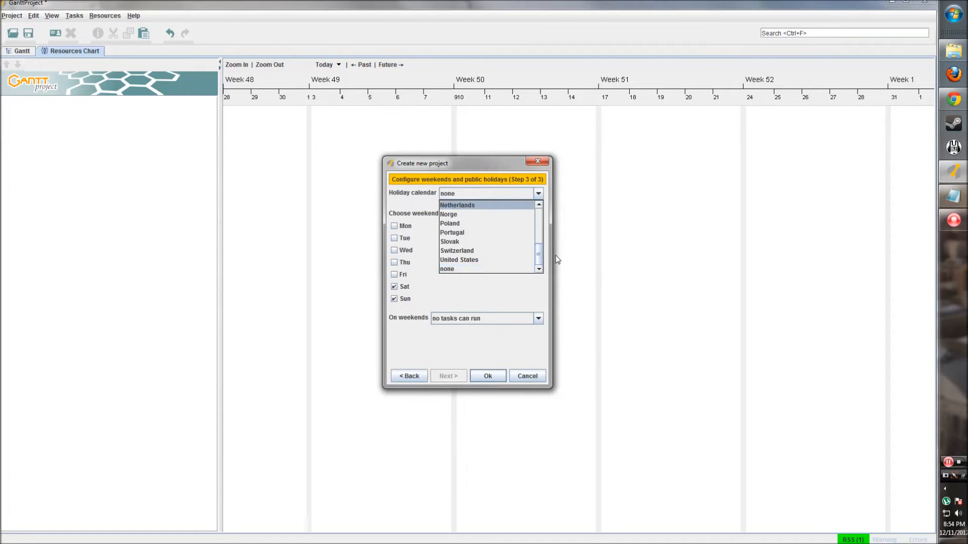
mouse_move(539, 257)
left_mouse_down()
mouse_move(542, 205)
mouse_move(538, 260)
left_mouse_up()
left_click(474, 258)
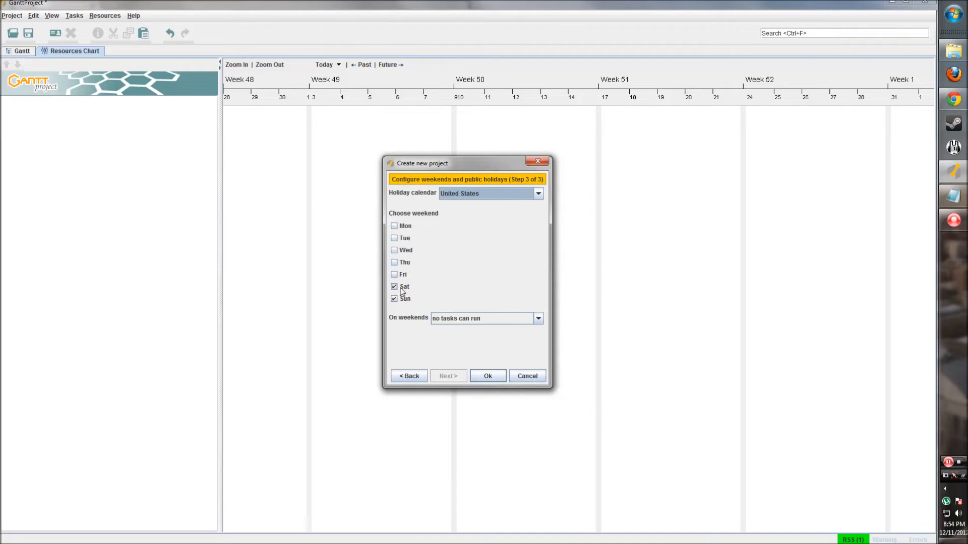
left_click(532, 319)
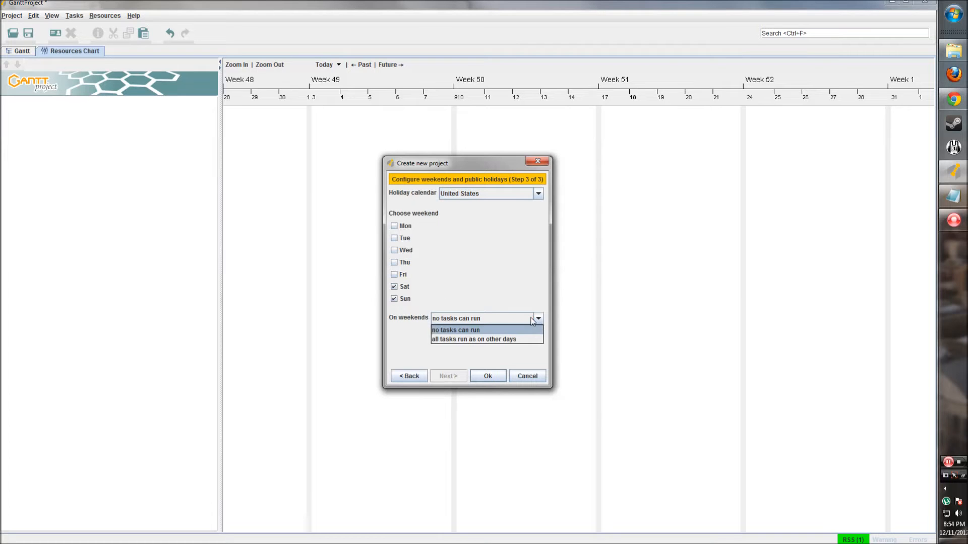
left_click(477, 329)
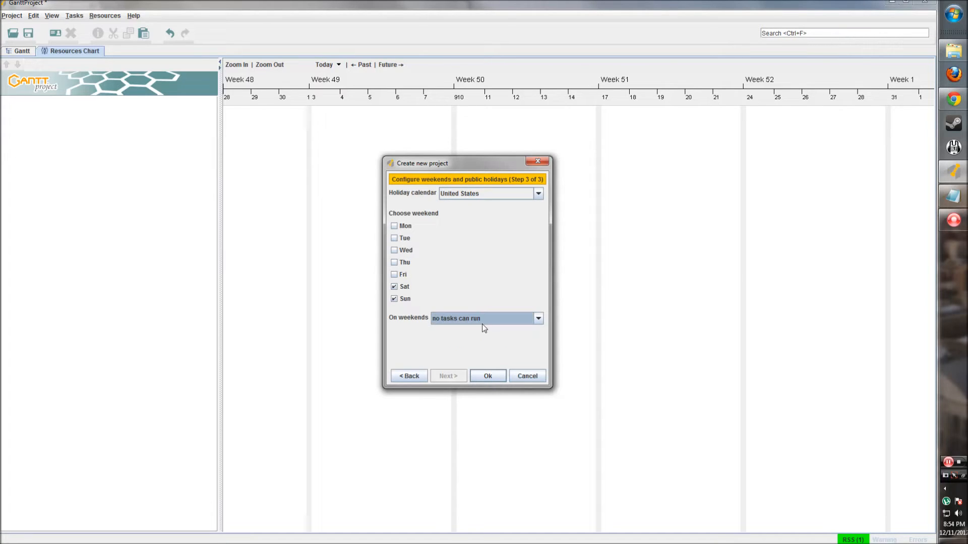
left_click(483, 376)
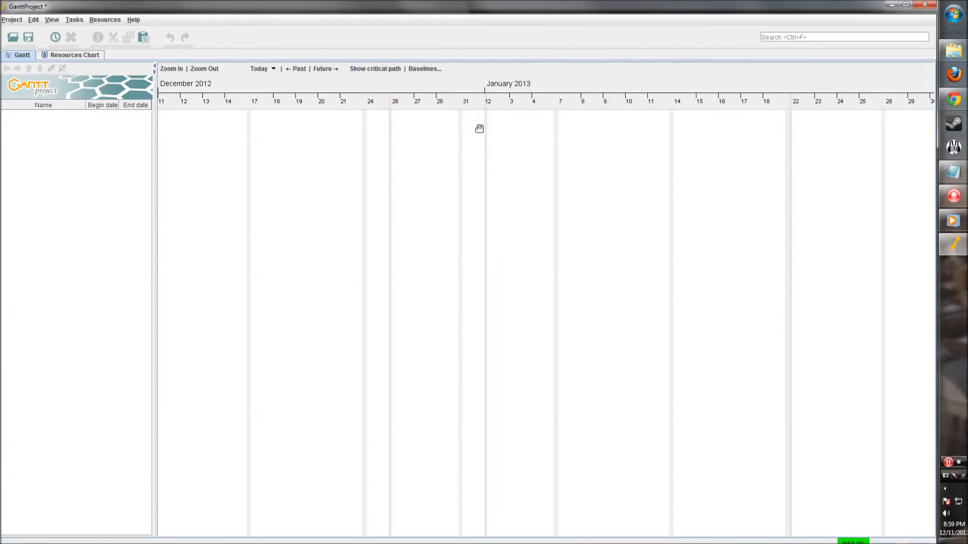
- Maximize the window and add the first task, Design the page
left_click(906, 5)
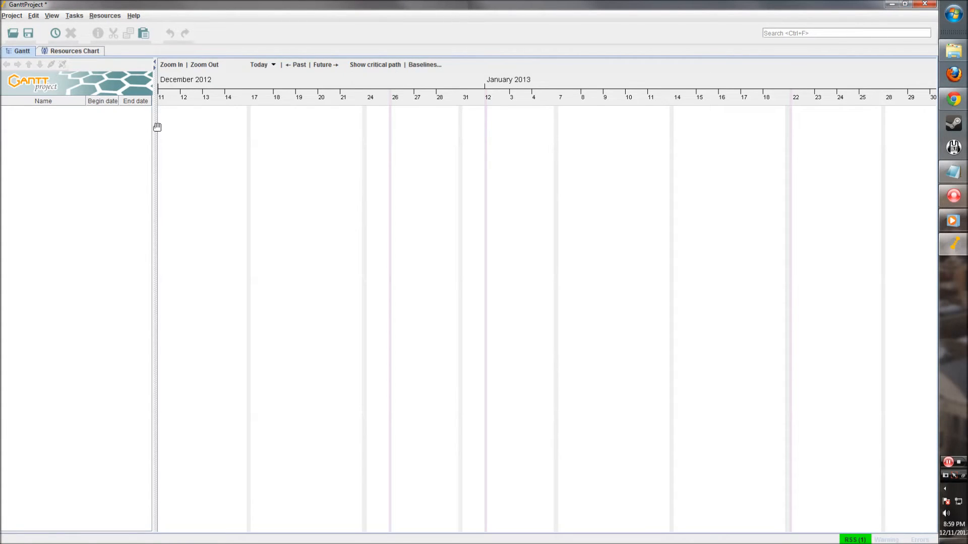
left_click_drag(153, 131, 150, 131)
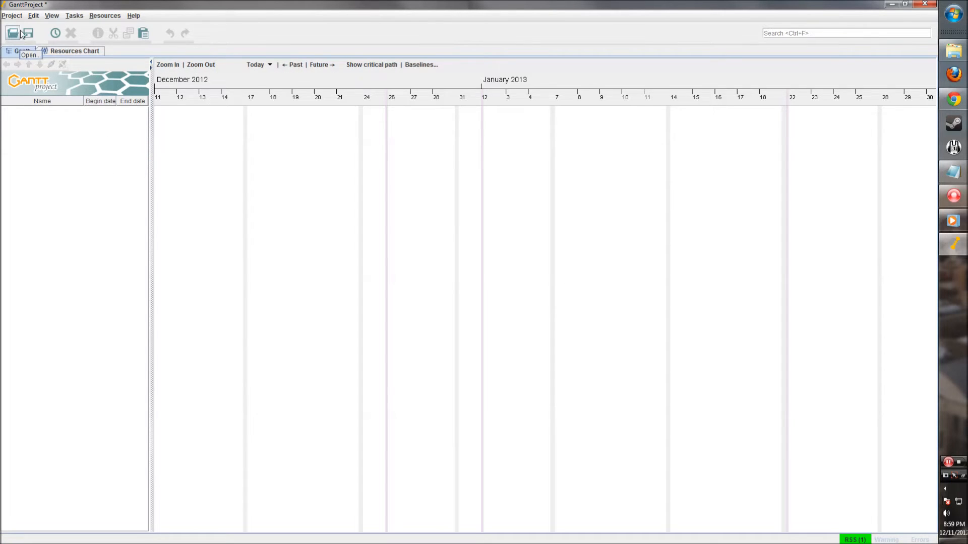
left_click(56, 35)
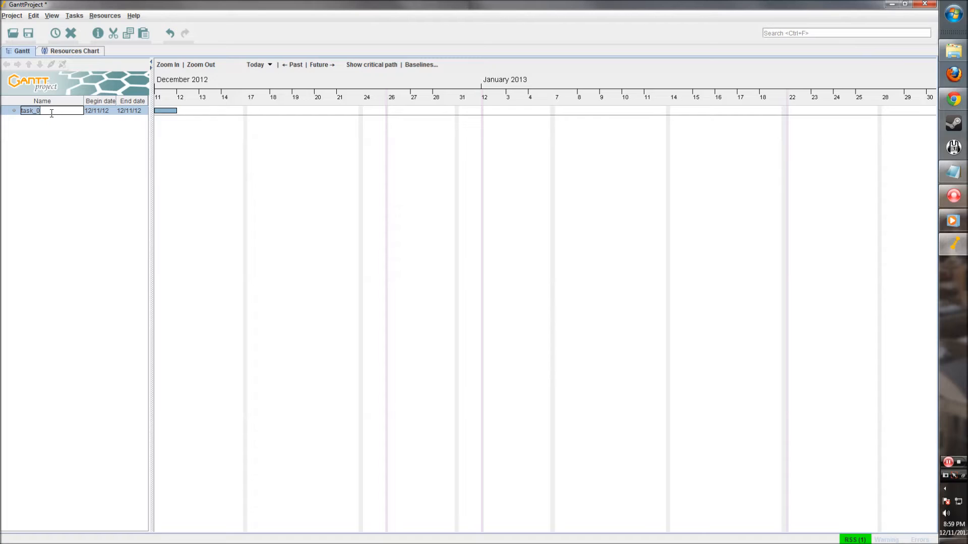
type("Design the page")
key("Return")
- Add the tasks Code html for page and Code javascript for page
right_click(55, 141)
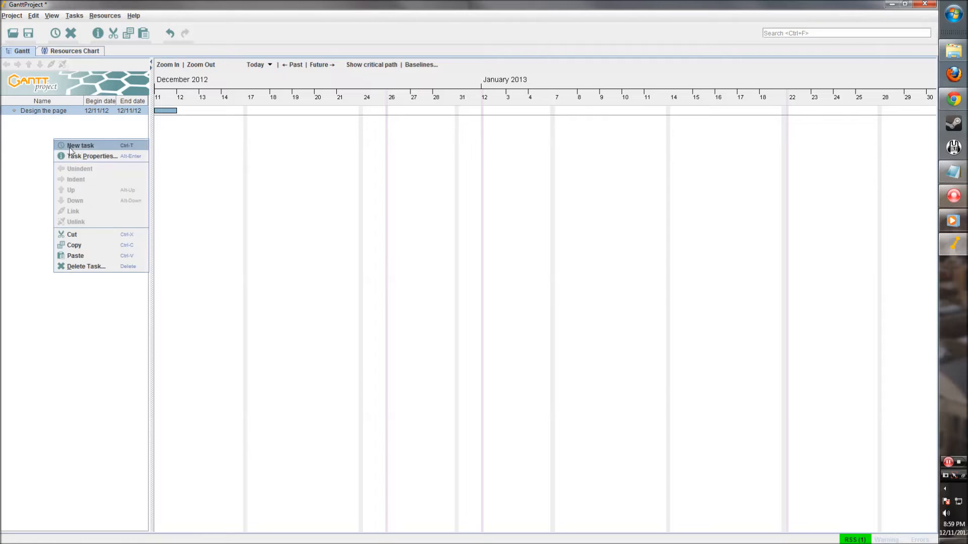
left_click(70, 147)
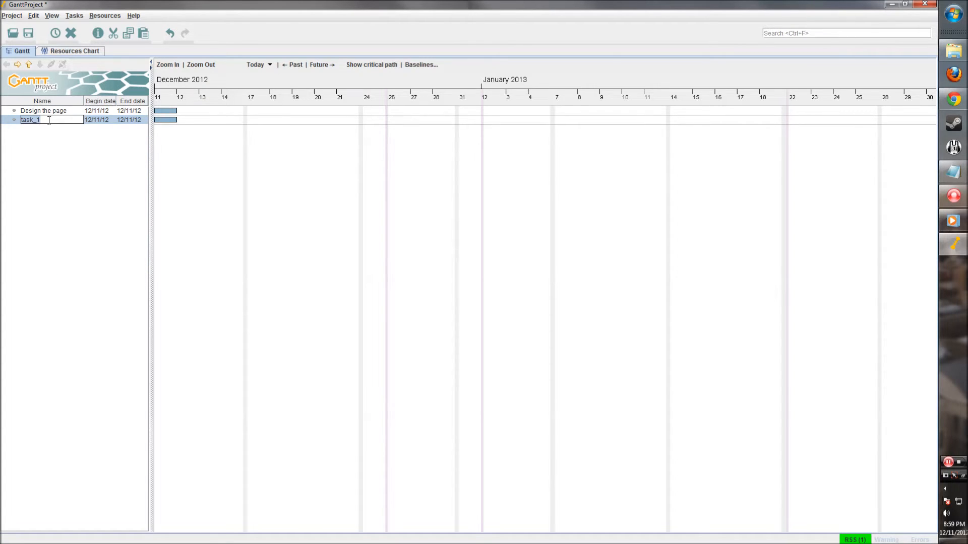
type("Code html for page")
left_click(83, 140)
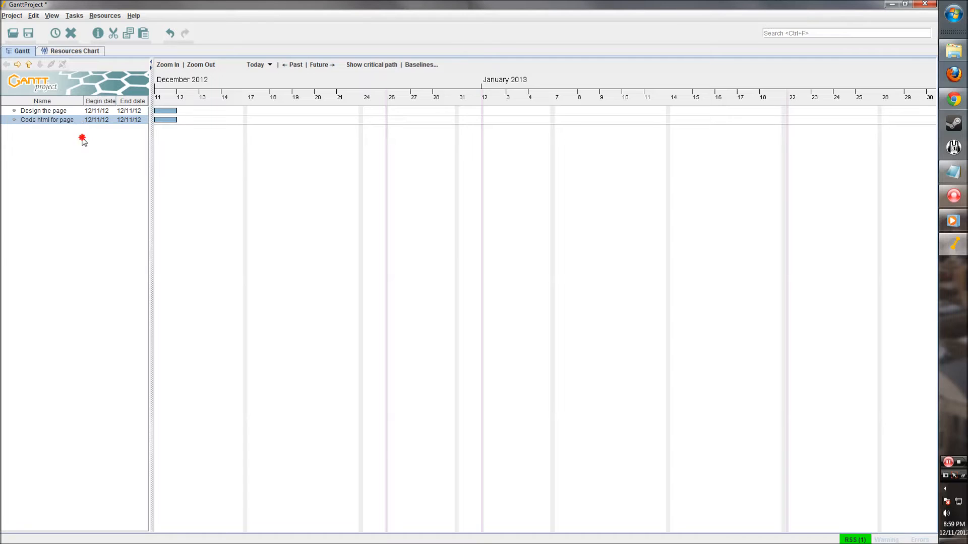
right_click(68, 140)
left_click(96, 147)
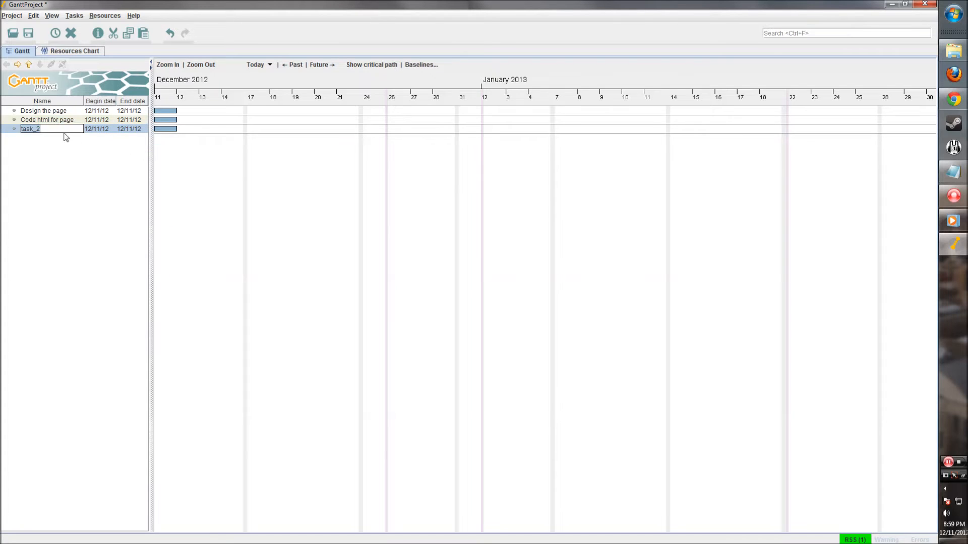
type("Code")
type(" javascript")
type(" for page")
- Add the task Release the page, widen the task table, and shift the timeline to early December
right_click(53, 150)
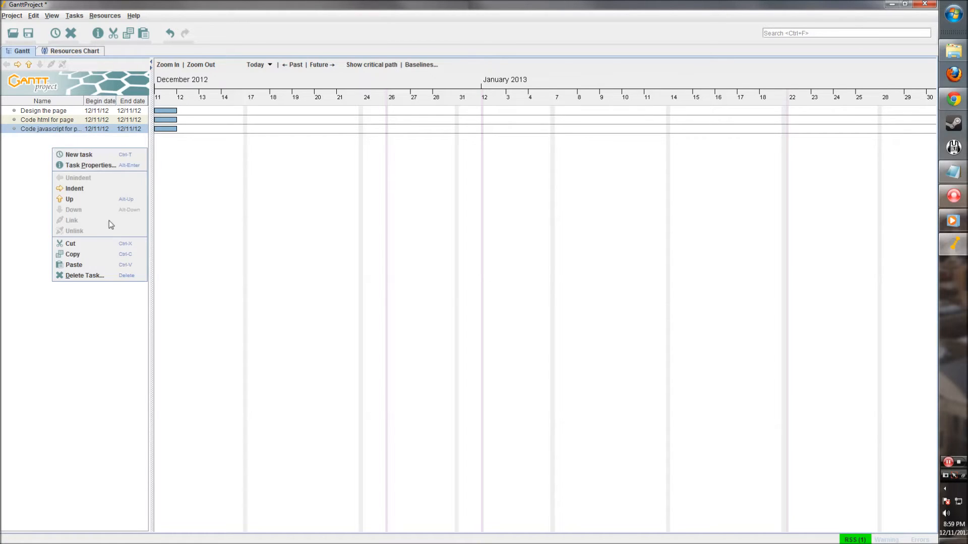
left_click(116, 155)
type("relea")
key("BackSpace")
key("BackSpace")
key("BackSpace")
key("BackSpace")
type("elease the page")
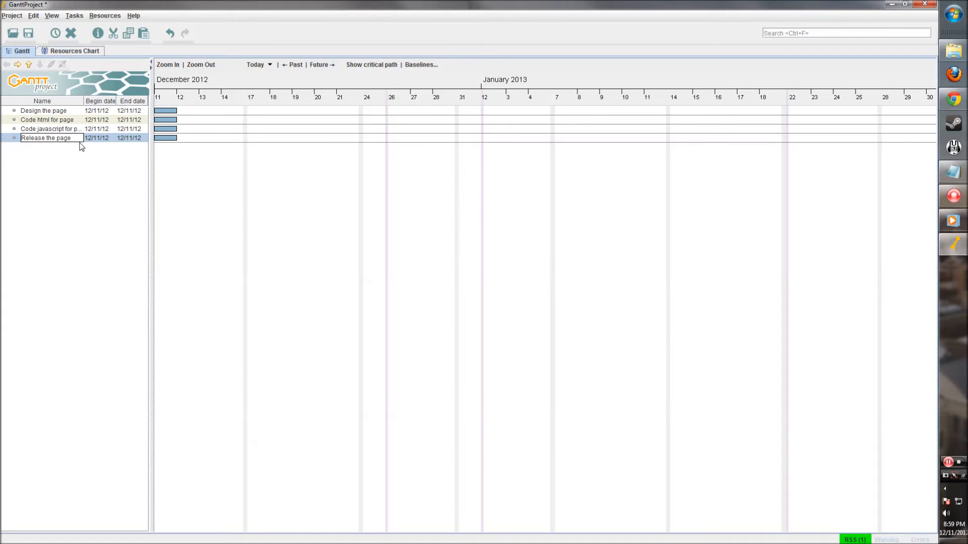
left_click(78, 201)
left_click_drag(149, 109, 156, 109)
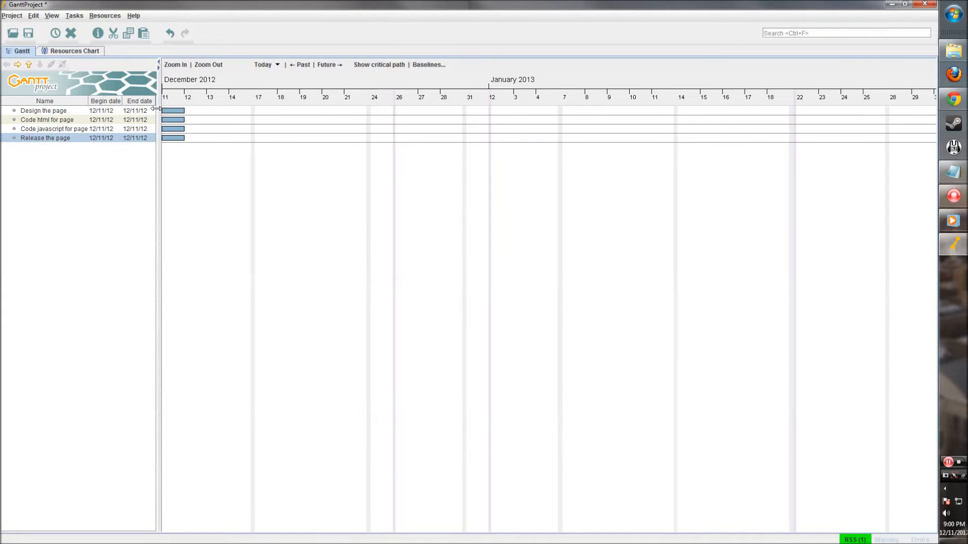
right_click(298, 165)
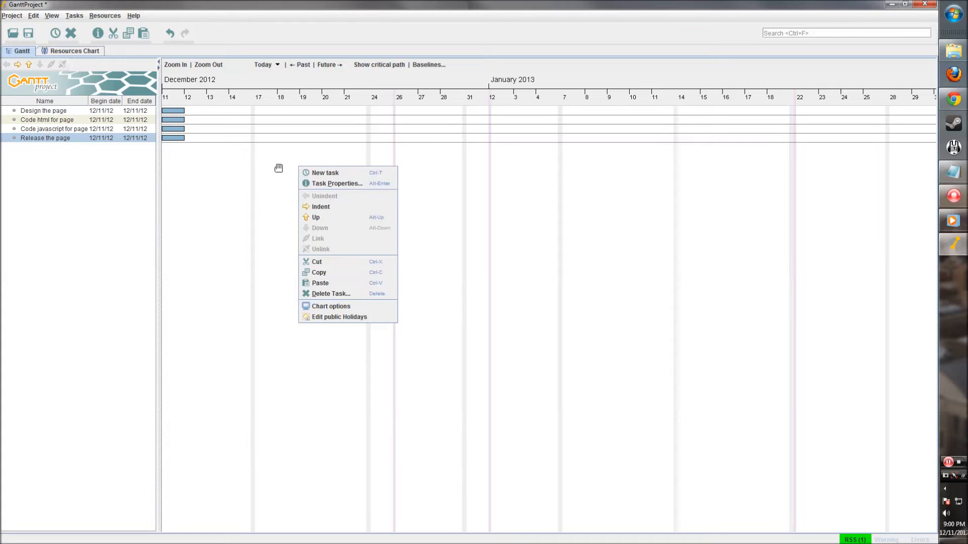
left_click(279, 168)
left_click_drag(221, 174, 355, 186)
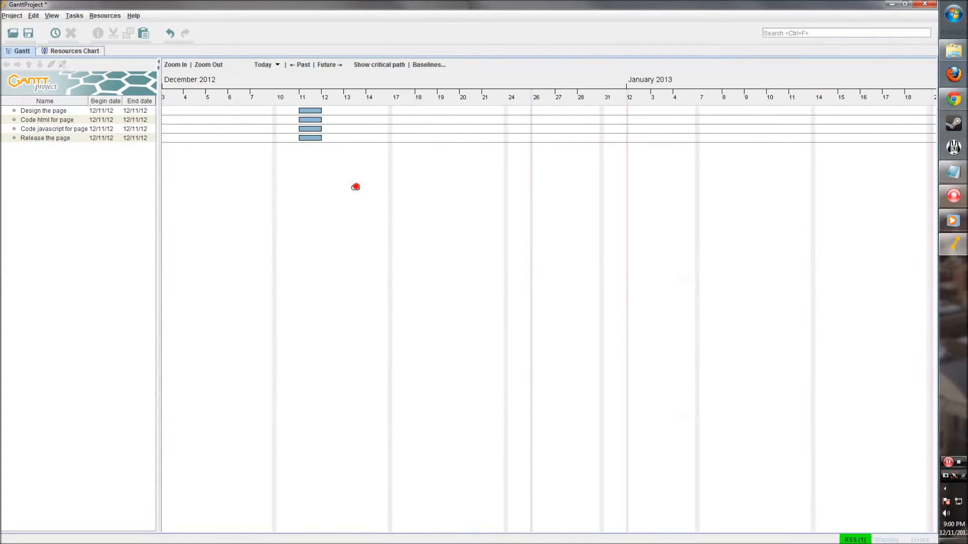
- Extend Design the page to Dec 14 and set an earliest-begin constraint of December 12, 2012
left_click(318, 111)
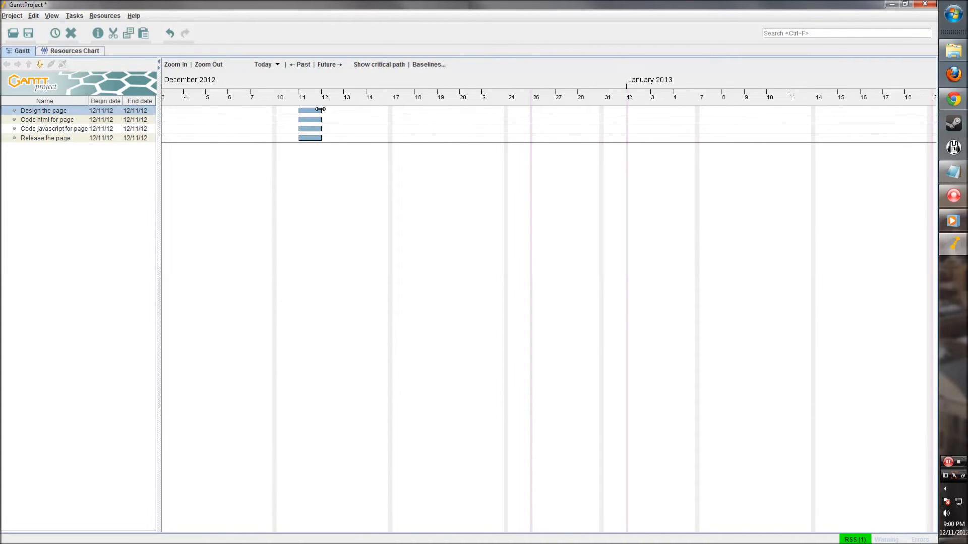
left_click_drag(320, 110, 392, 112)
right_click(325, 111)
left_click(355, 129)
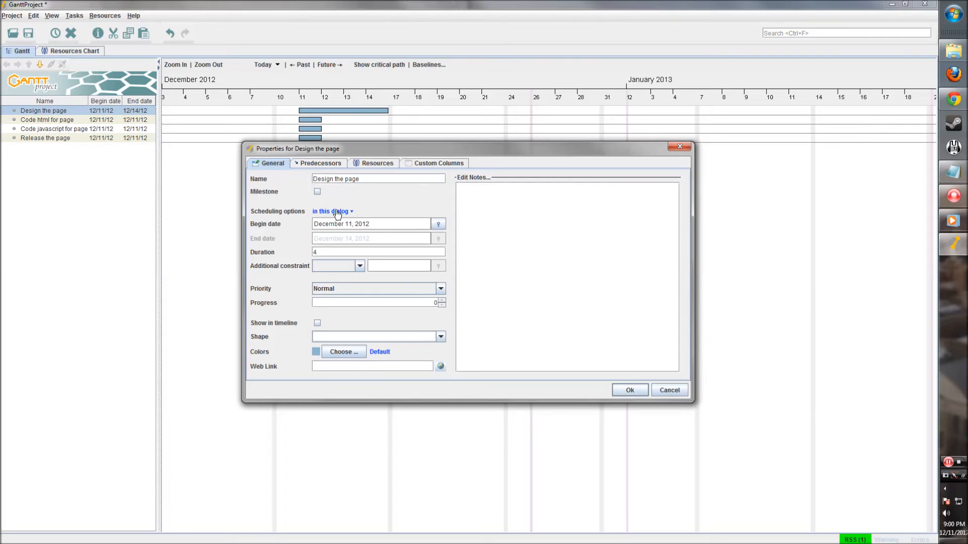
left_click(361, 267)
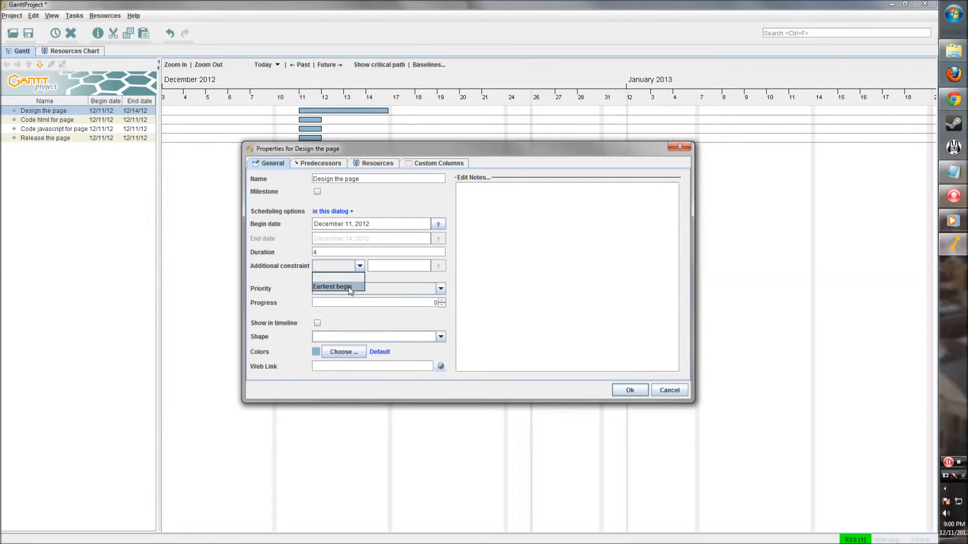
left_click(350, 287)
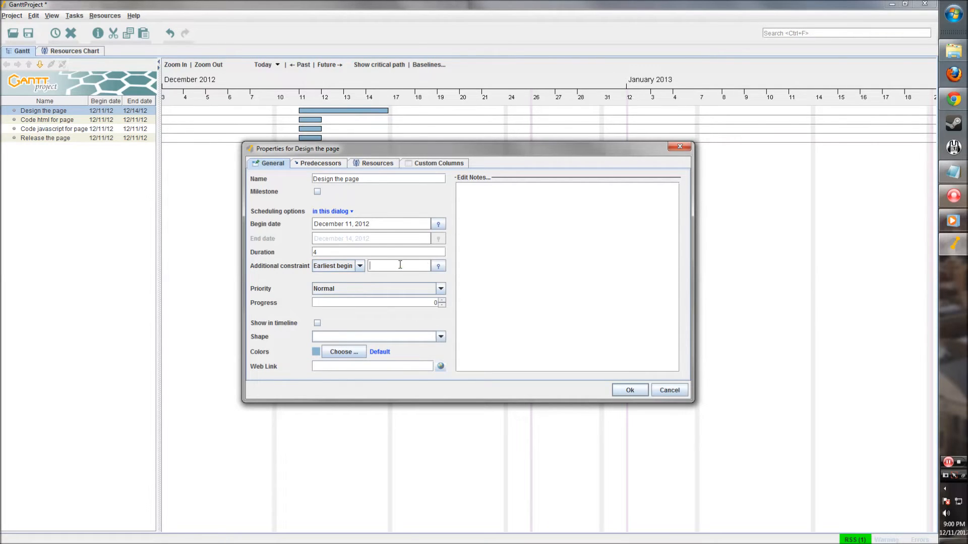
left_click(439, 267)
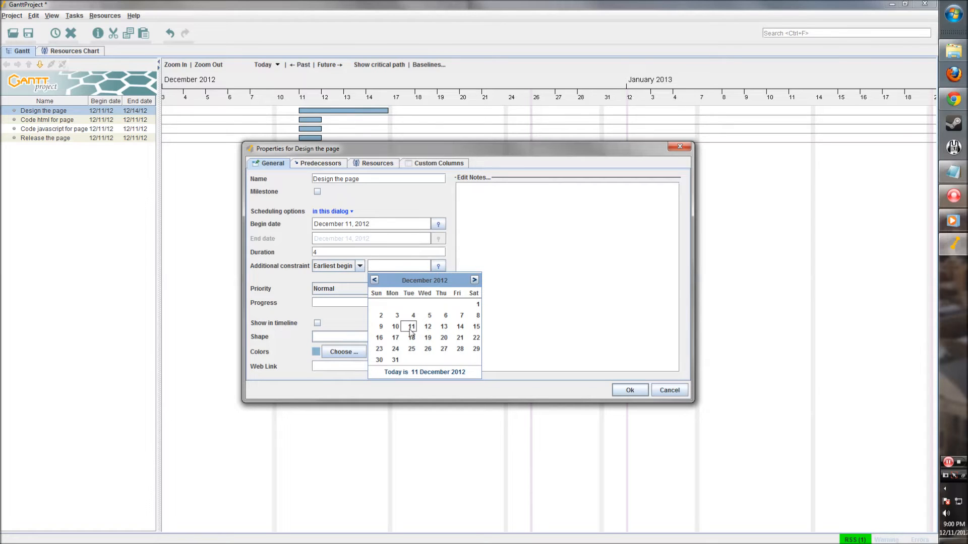
left_click(428, 328)
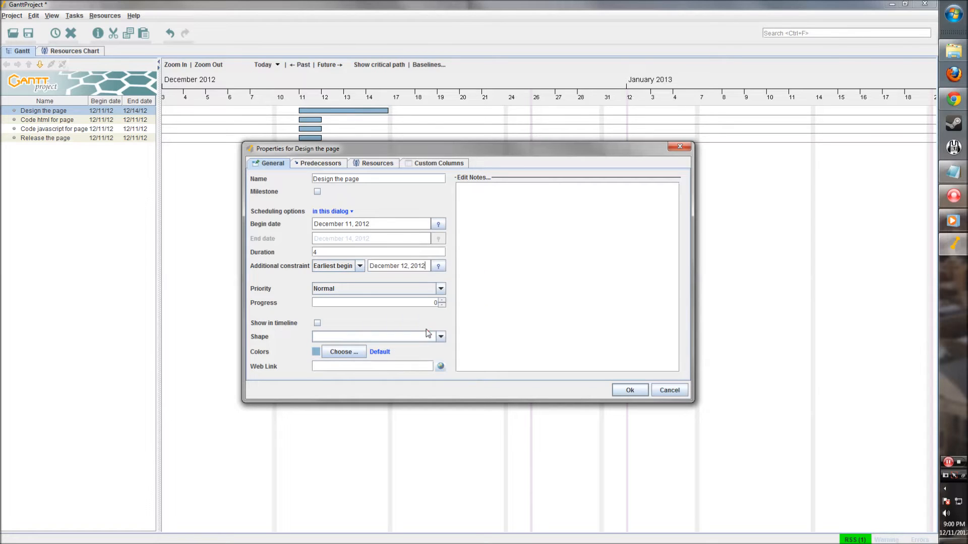
- Keep Normal priority and no bar pattern, and colour the Design the page bar blue
left_click(332, 288)
left_click(330, 327)
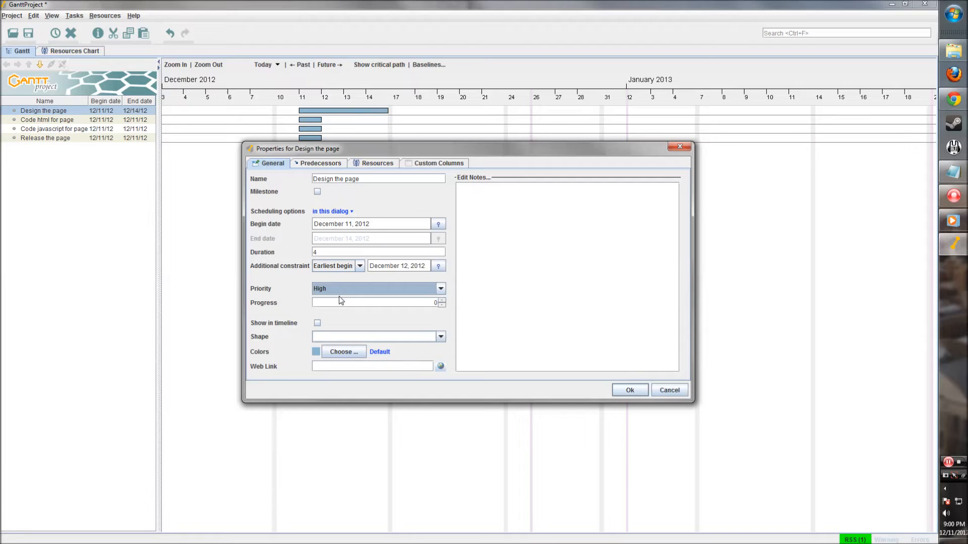
left_click(341, 289)
left_click(332, 317)
left_click(323, 337)
left_click(323, 345)
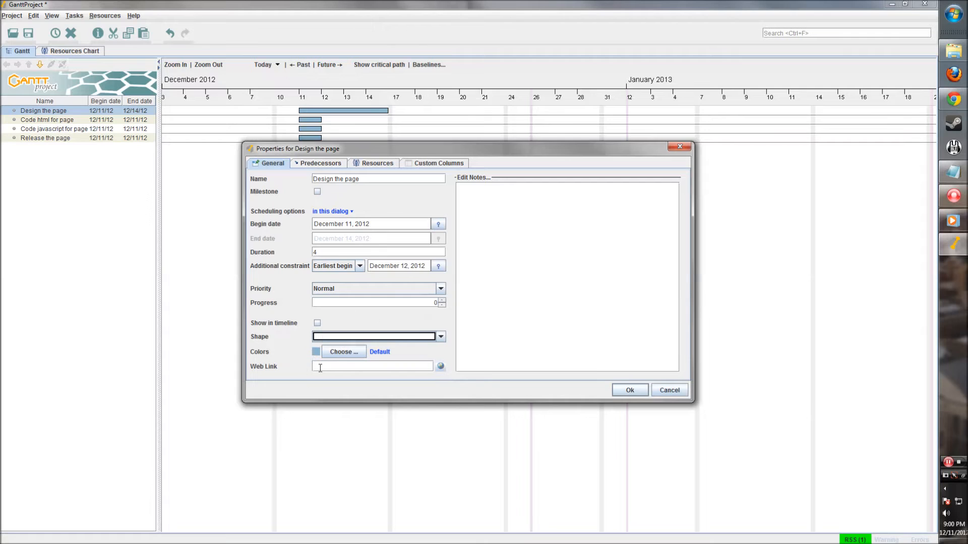
left_click(334, 352)
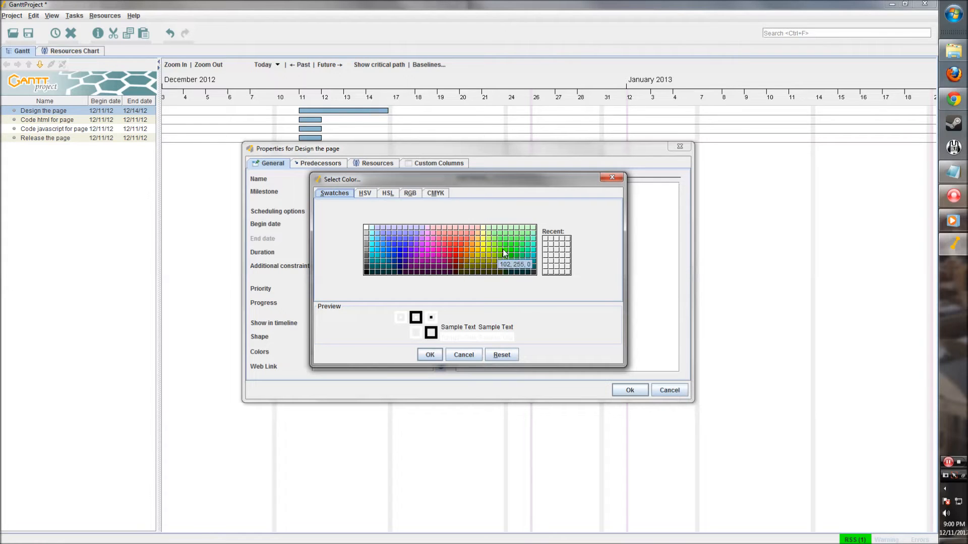
left_click(399, 257)
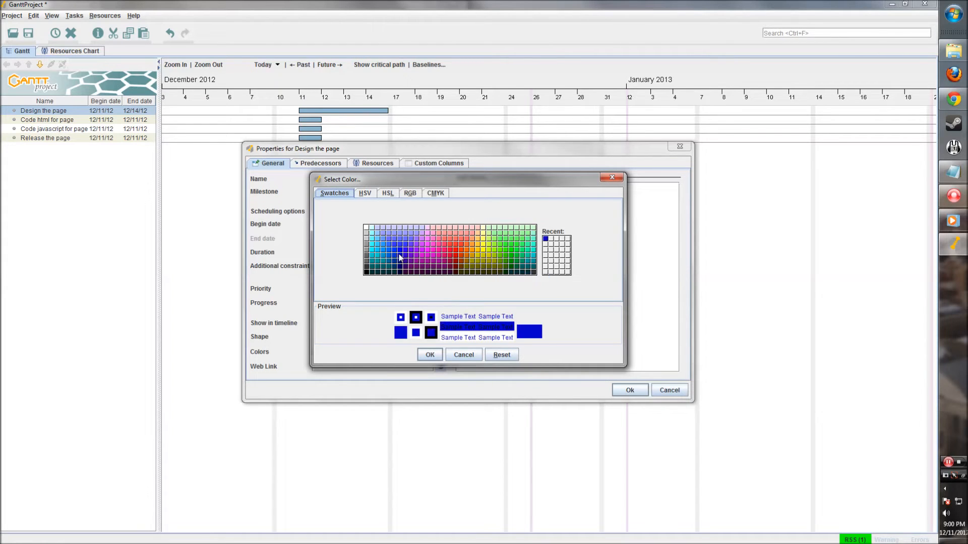
left_click(428, 354)
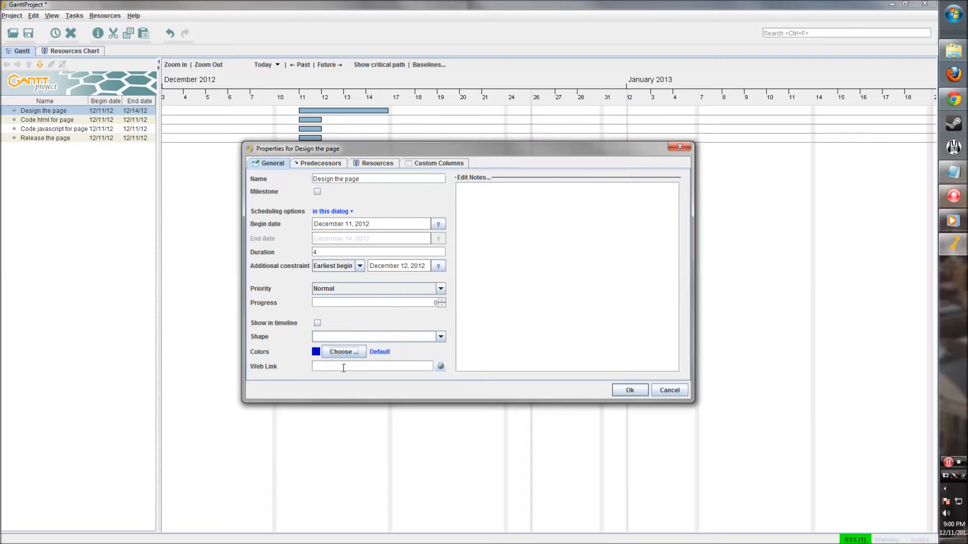
- Review the remaining property tabs, apply them, and move the task start to Dec 12
left_click(333, 168)
left_click(375, 167)
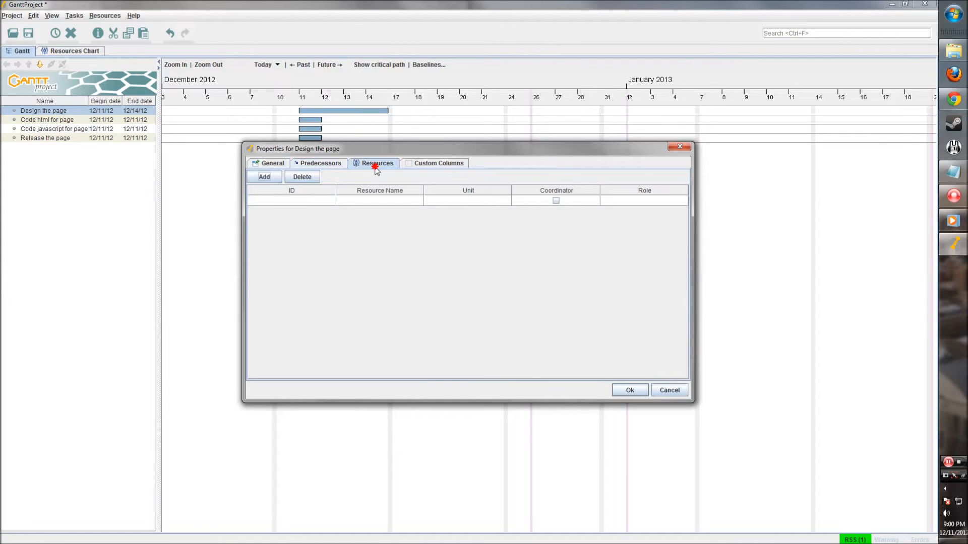
left_click(427, 165)
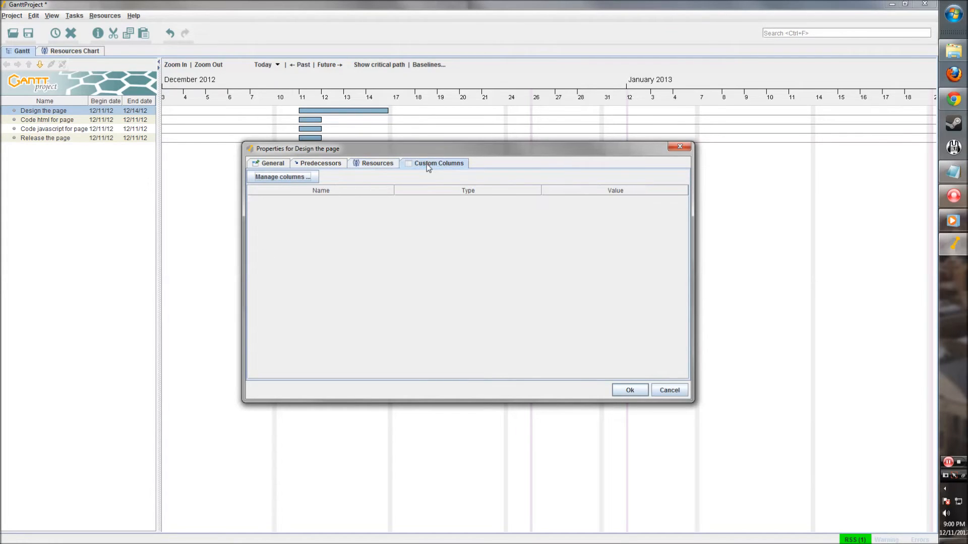
left_click(636, 391)
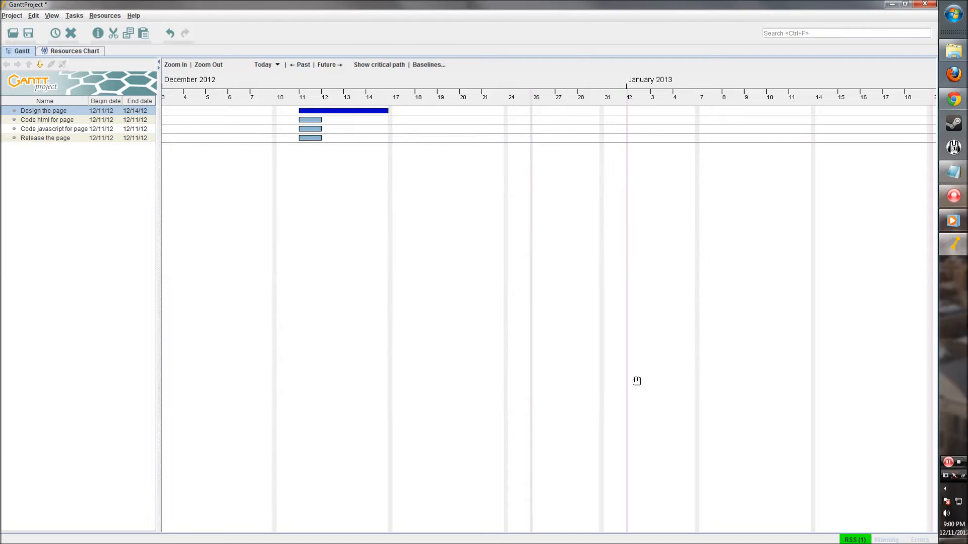
left_click_drag(309, 113, 322, 113)
- Colour the Code html for page bar green
double_click(306, 124)
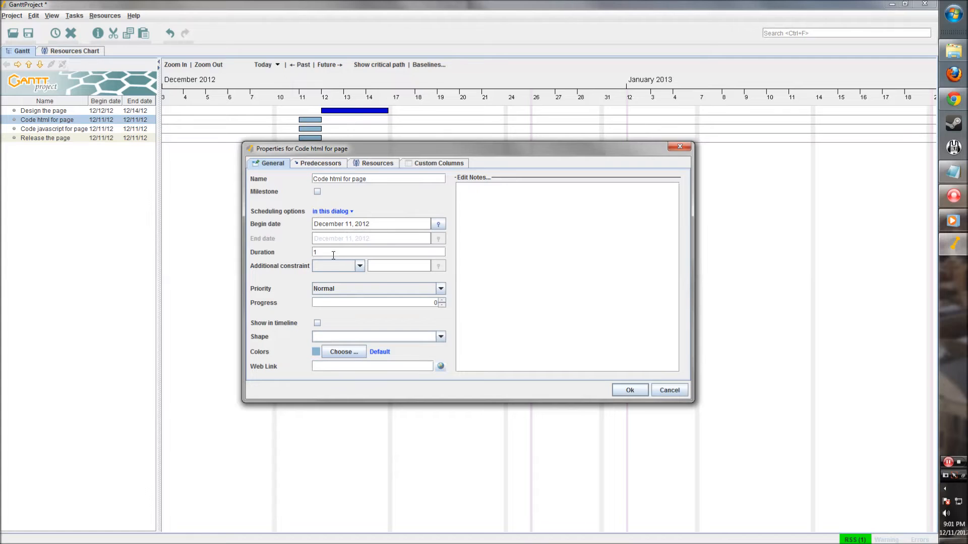
left_click(318, 354)
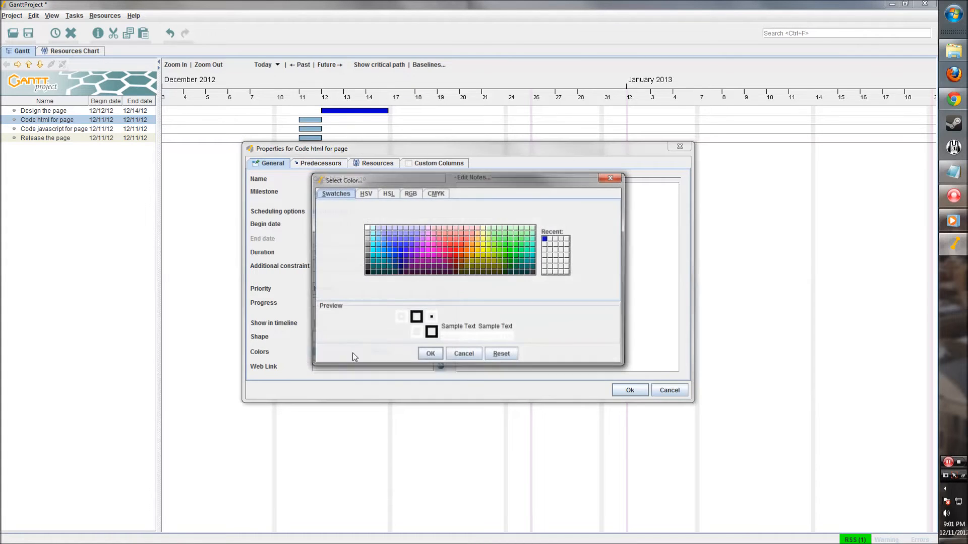
left_click(456, 254)
left_click(432, 356)
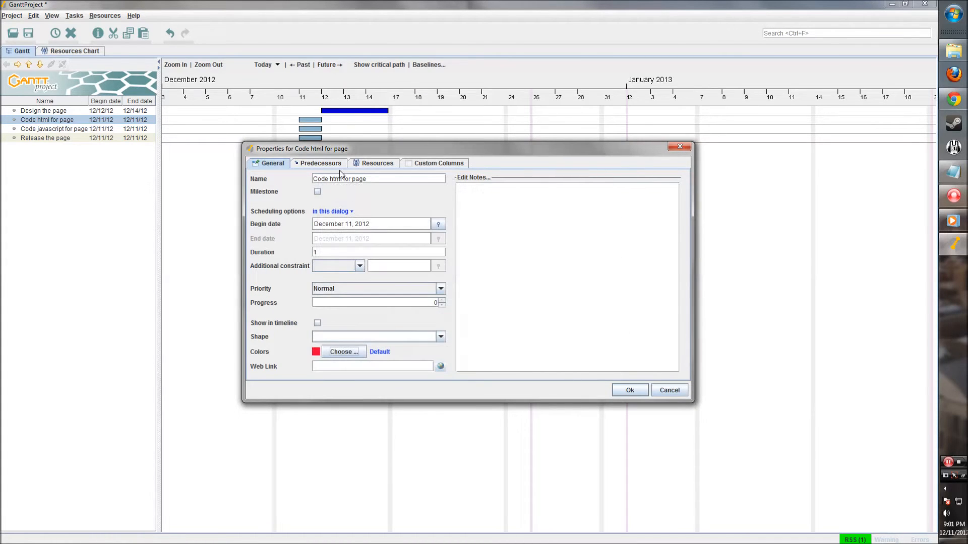
left_click(336, 350)
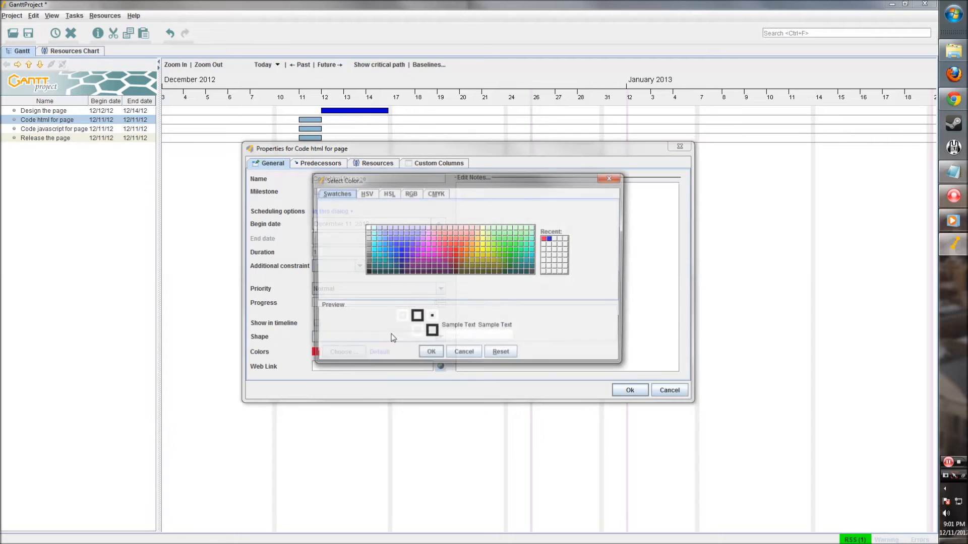
left_click(518, 261)
left_click(430, 353)
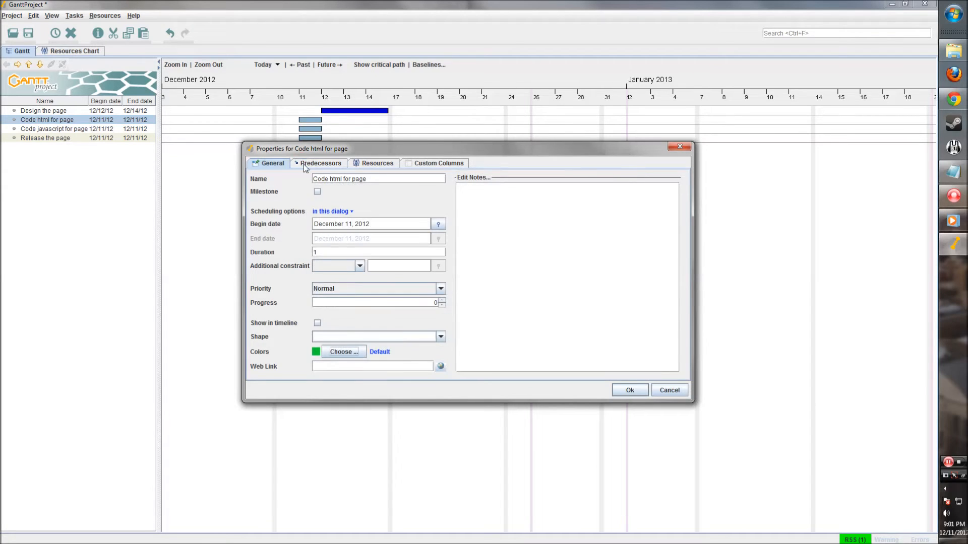
- Make Design the page the predecessor of Code html for page and lengthen its bar
left_click(304, 164)
left_click_drag(343, 150, 360, 191)
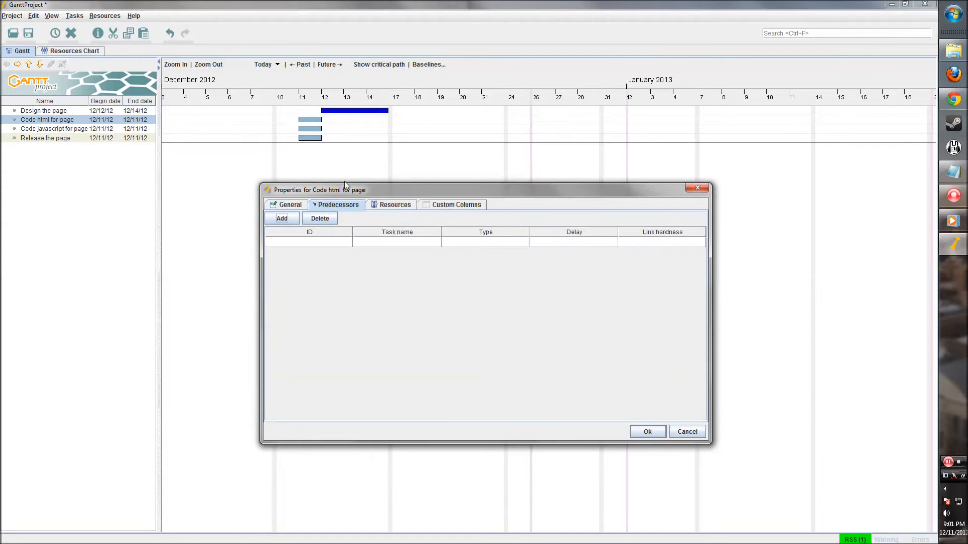
left_click(283, 220)
left_click(411, 242)
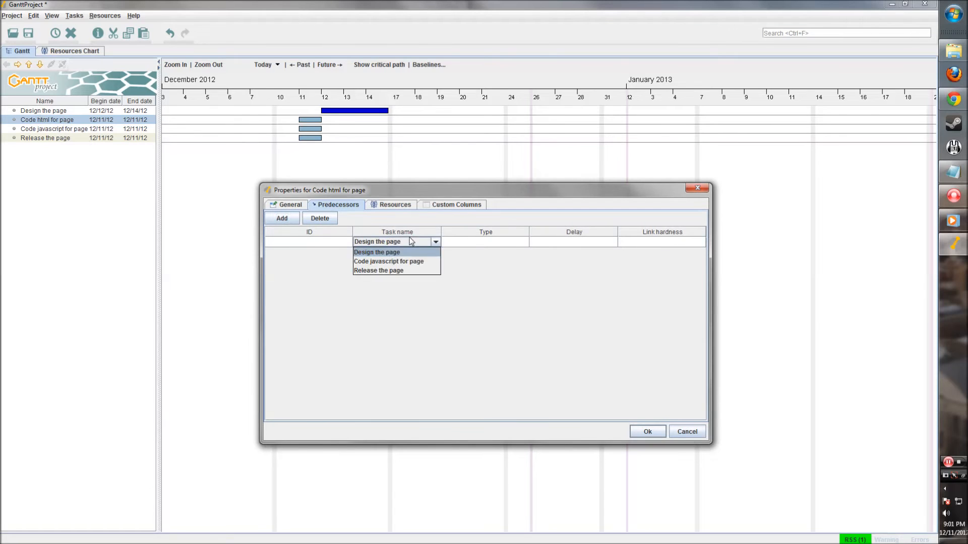
left_click(389, 253)
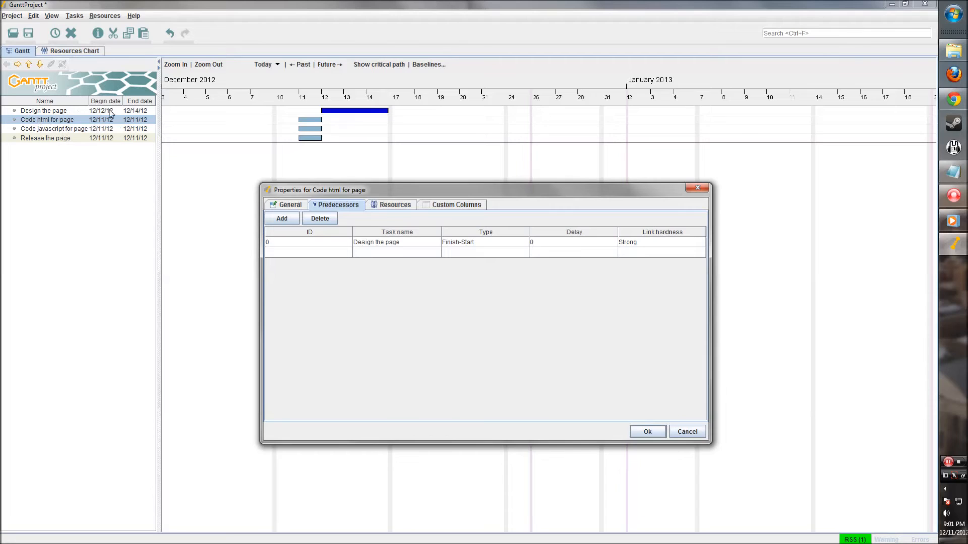
left_click(645, 434)
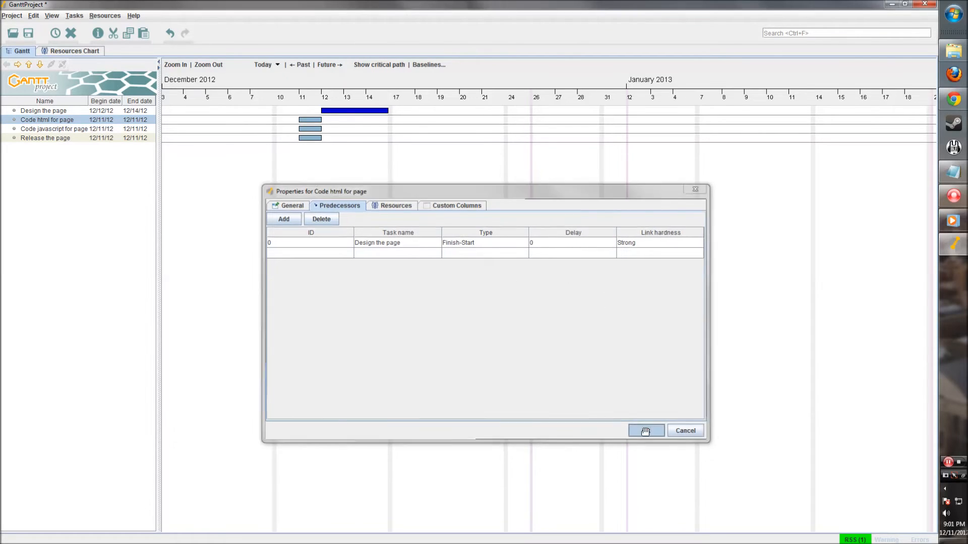
left_click_drag(414, 121, 502, 125)
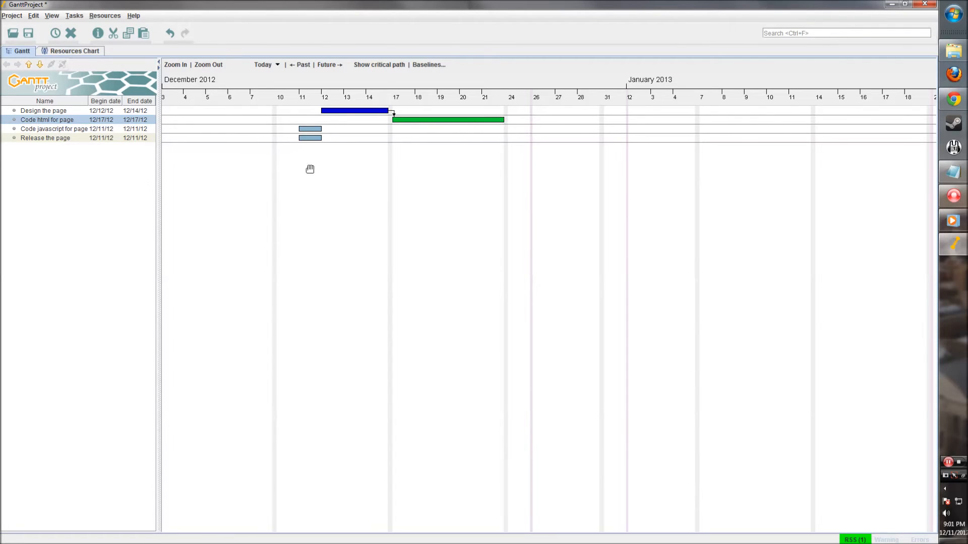
- Colour the Code javascript for page task bar green
double_click(310, 129)
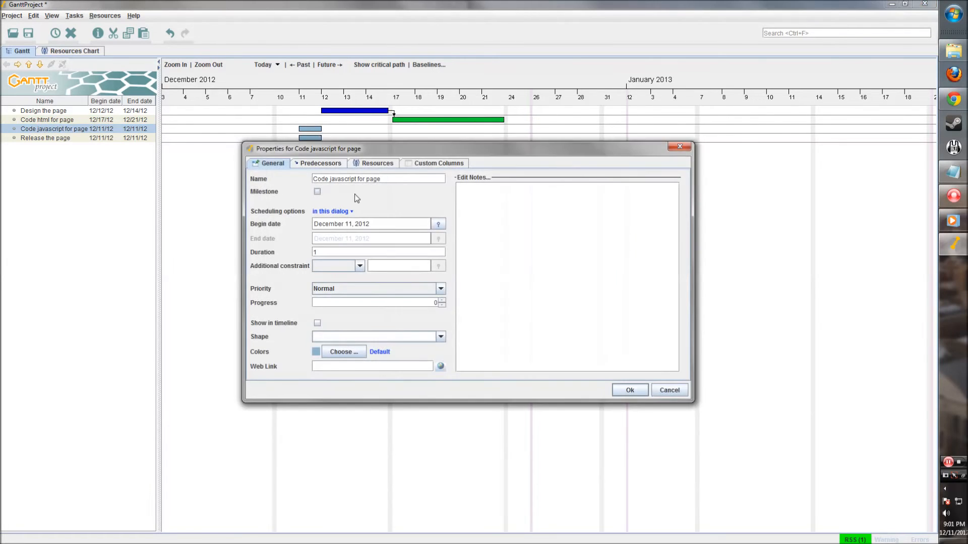
left_click(344, 352)
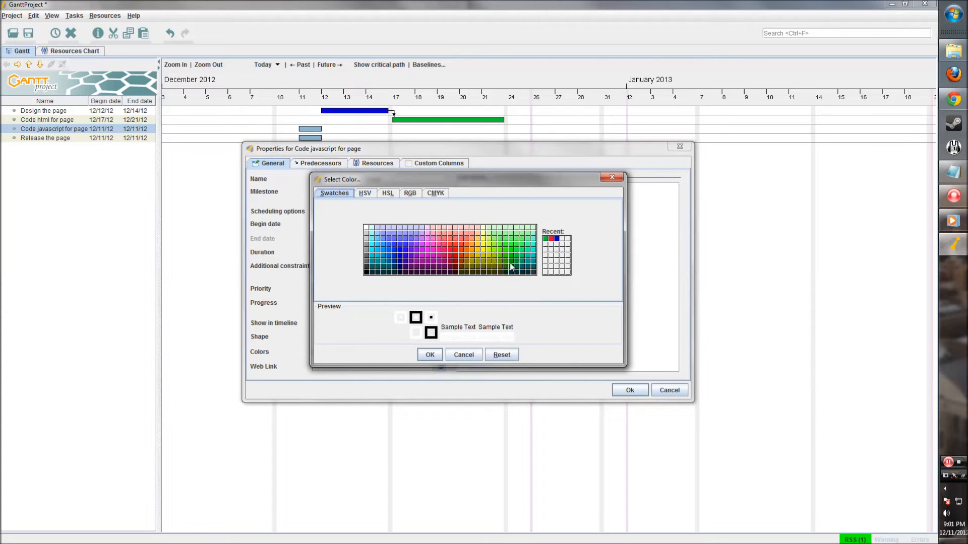
left_click(364, 194)
left_click(388, 193)
left_click(410, 193)
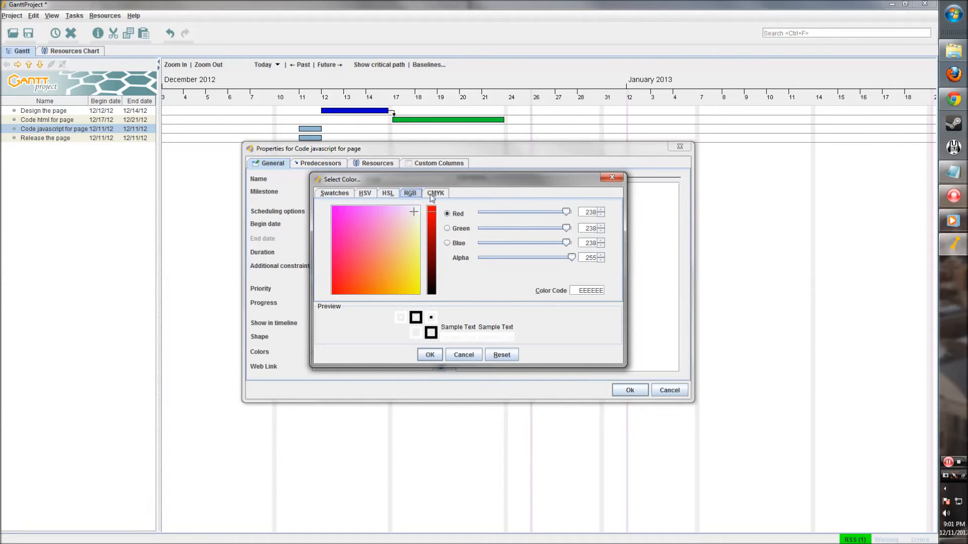
left_click(431, 196)
left_click(370, 194)
left_click(398, 199)
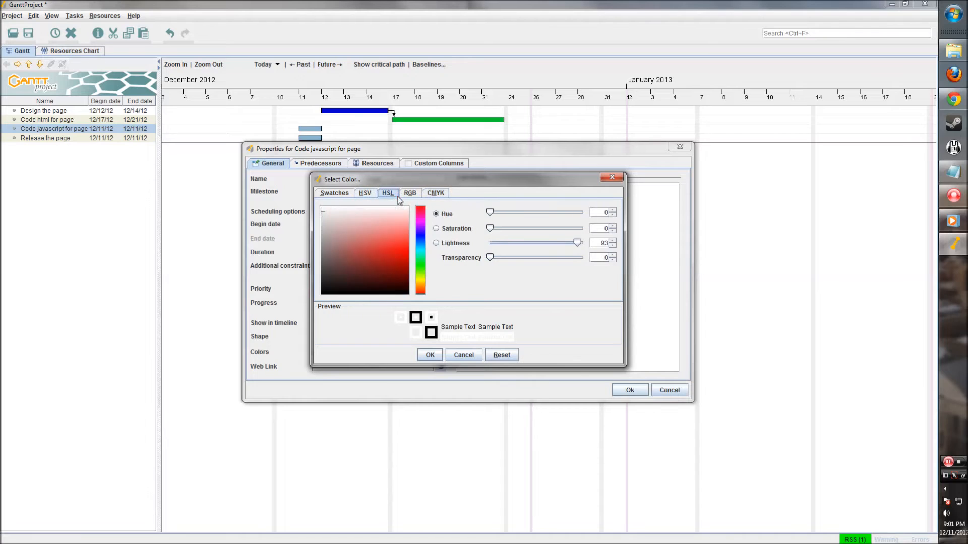
left_click(410, 193)
left_click(436, 193)
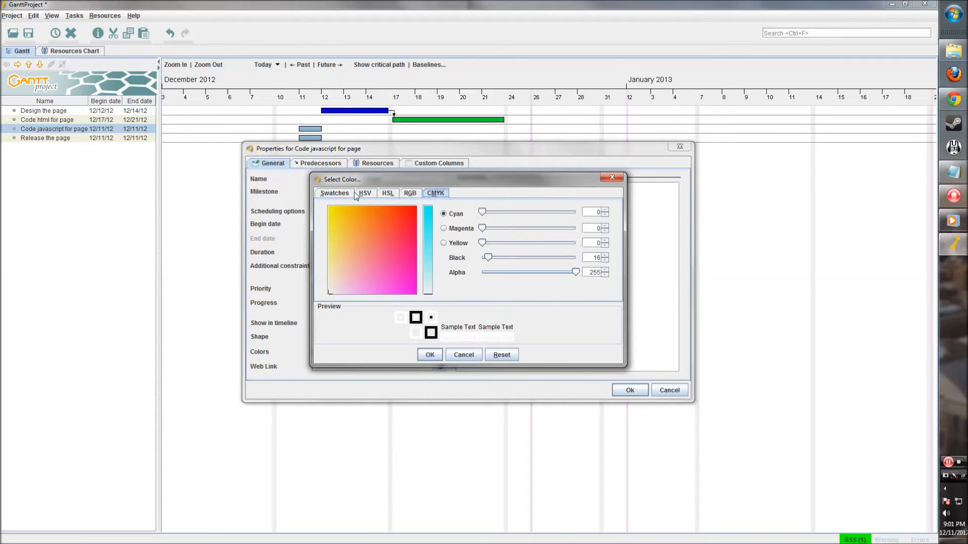
left_click(363, 194)
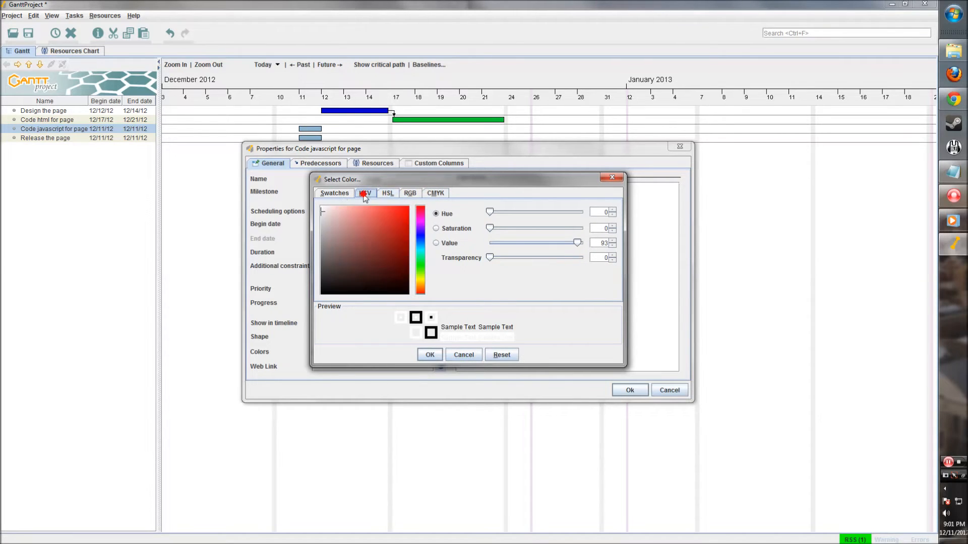
left_click(334, 193)
left_click(515, 262)
left_click(515, 261)
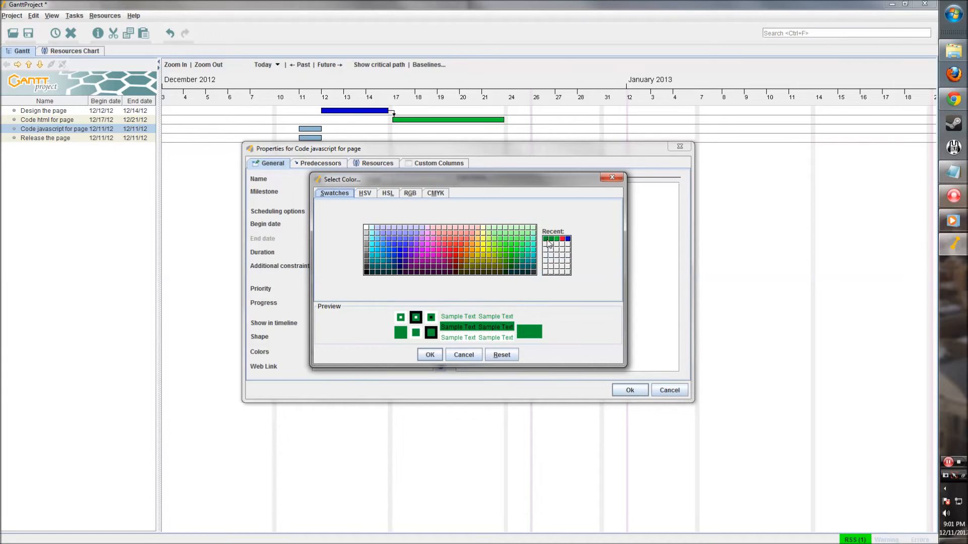
left_click(430, 355)
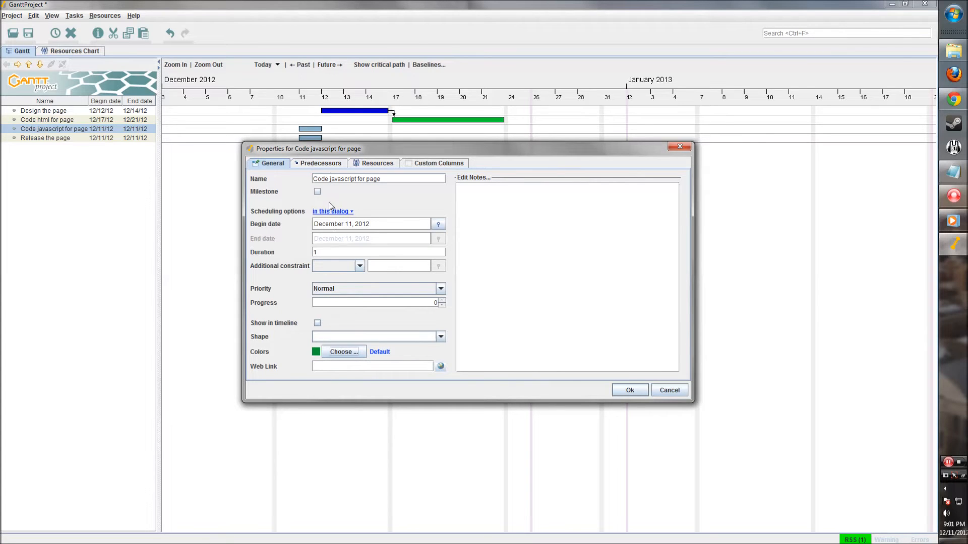
- Try adding Design the page as the javascript task's predecessor, clearing the duplicate rows
left_click(334, 162)
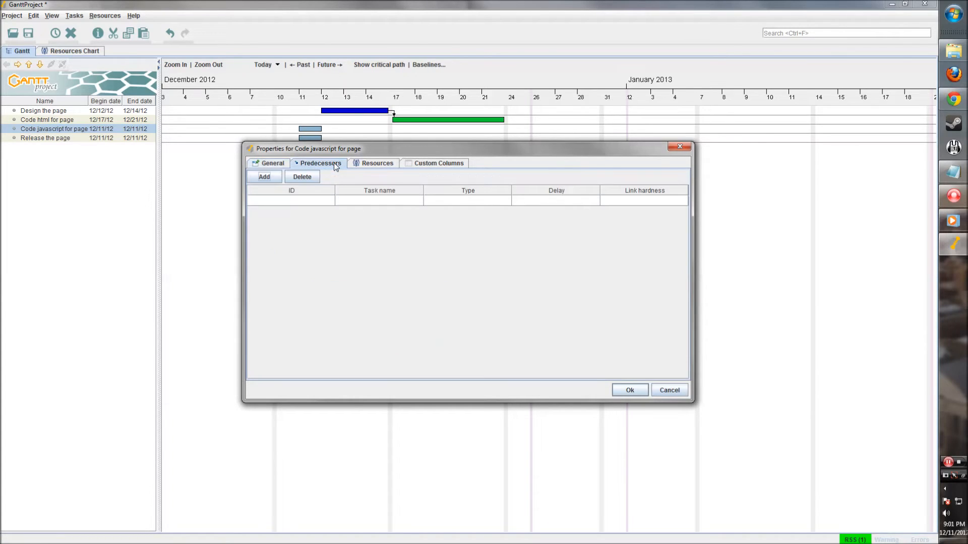
left_click(256, 177)
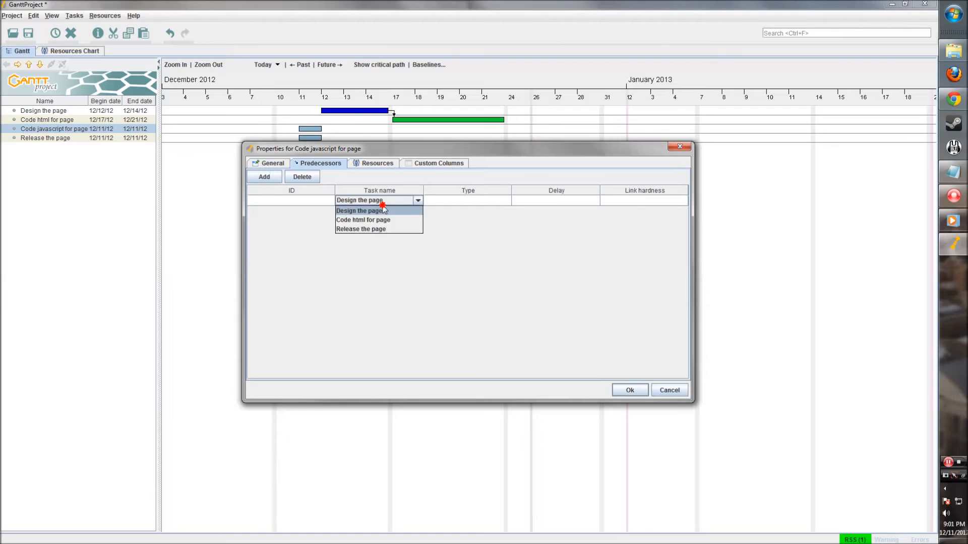
left_click(381, 211)
left_click(382, 211)
left_click(391, 203)
left_click(416, 215)
left_click(415, 215)
left_click(416, 215)
left_click(473, 247)
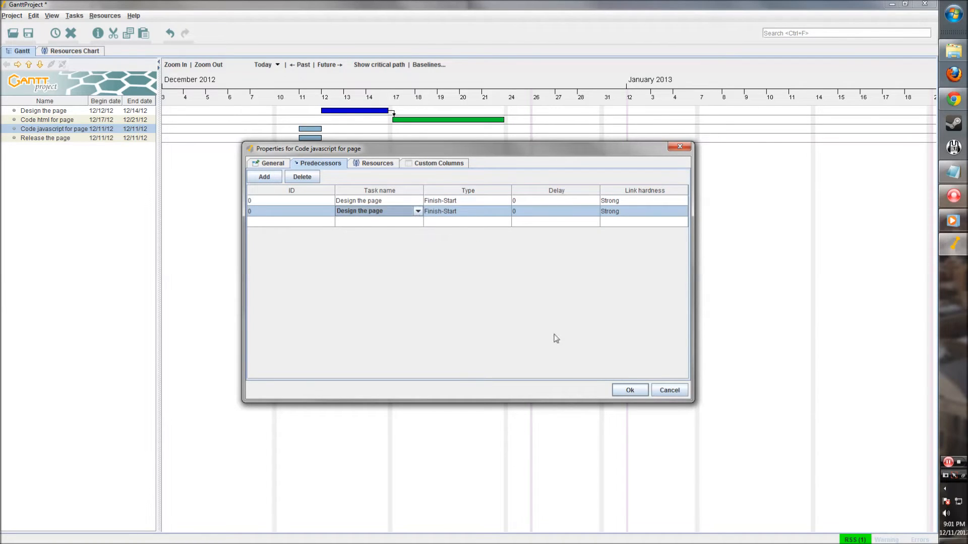
left_click(313, 177)
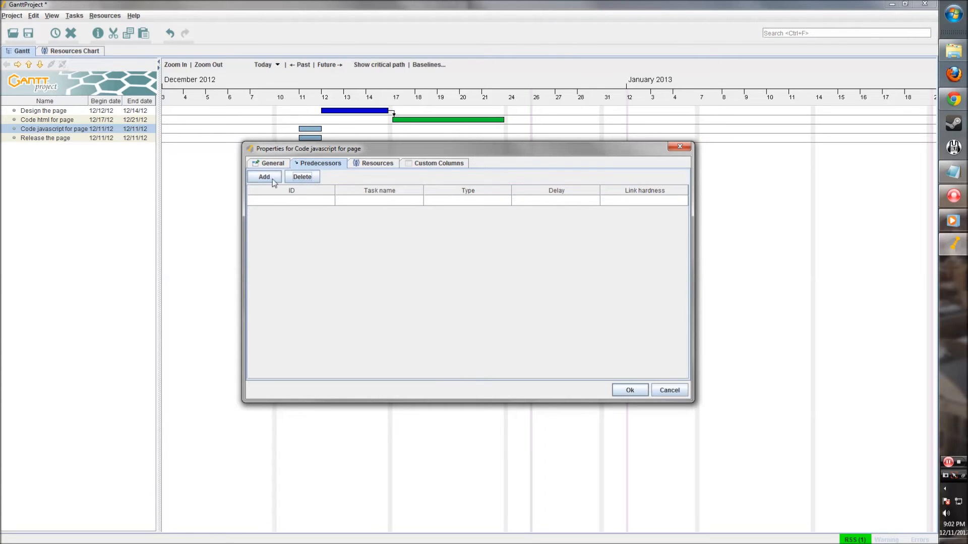
left_click(272, 179)
left_click(268, 177)
left_click(369, 164)
left_click(337, 164)
left_click(629, 389)
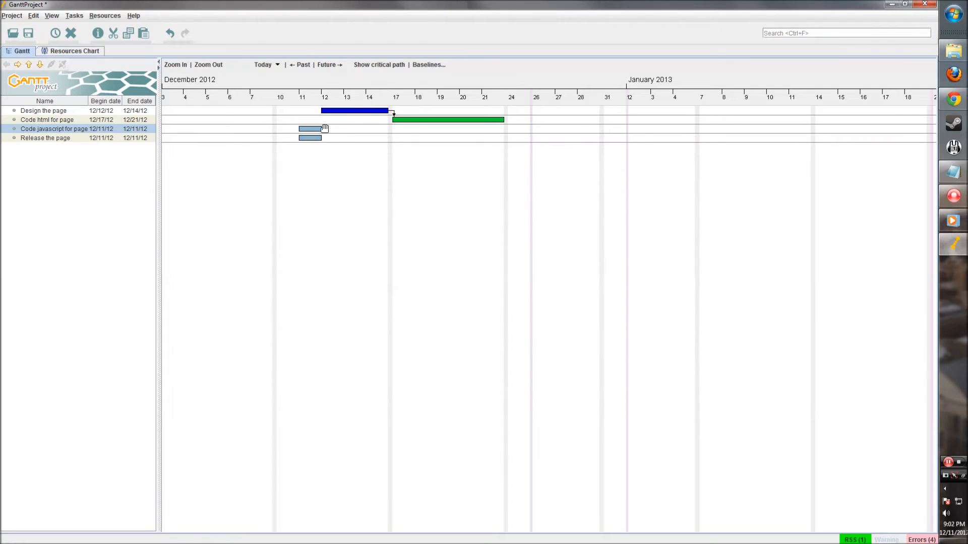
- Set Design the page as its predecessor and stretch the javascript bar to end on 12/21
double_click(82, 129)
left_click(313, 130)
double_click(313, 130)
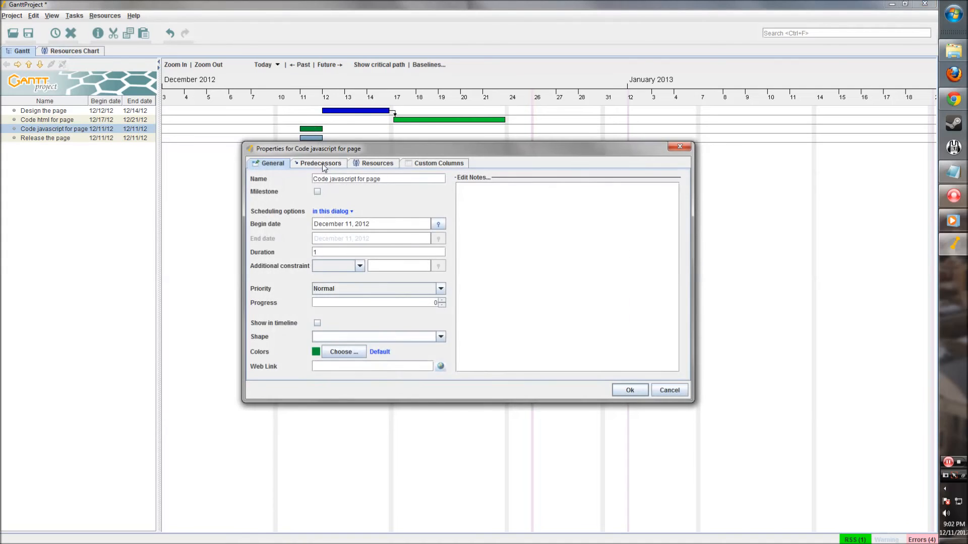
left_click(321, 164)
left_click(264, 177)
left_click(377, 201)
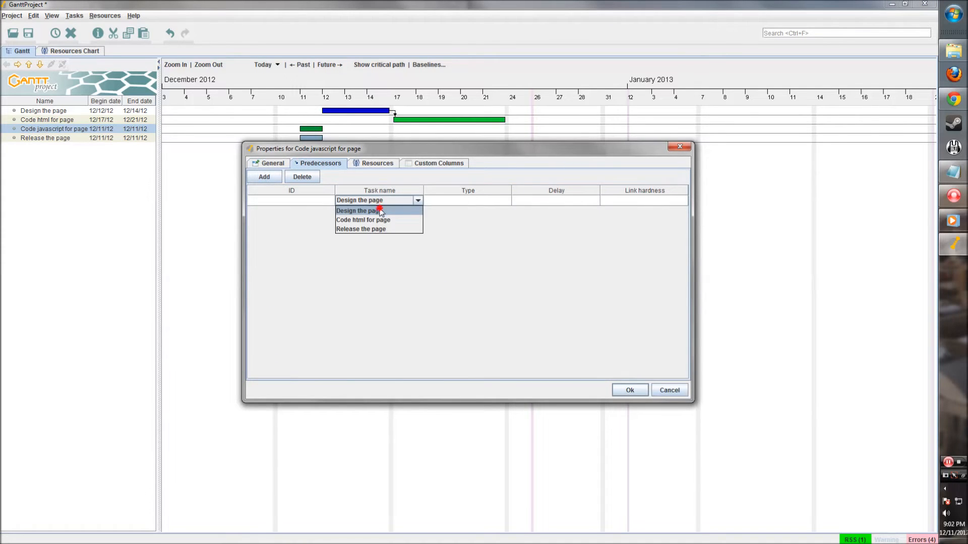
left_click(380, 211)
left_click(625, 389)
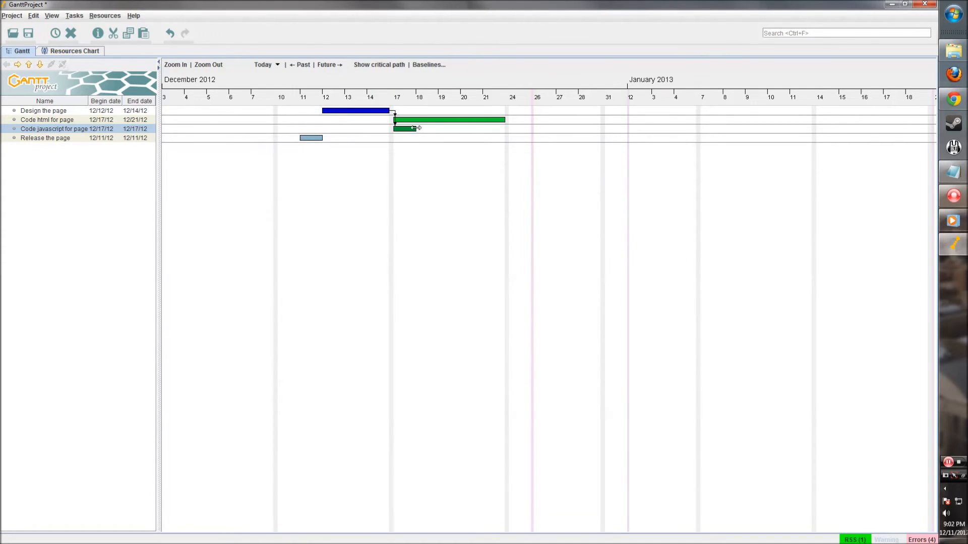
left_click_drag(415, 128, 506, 130)
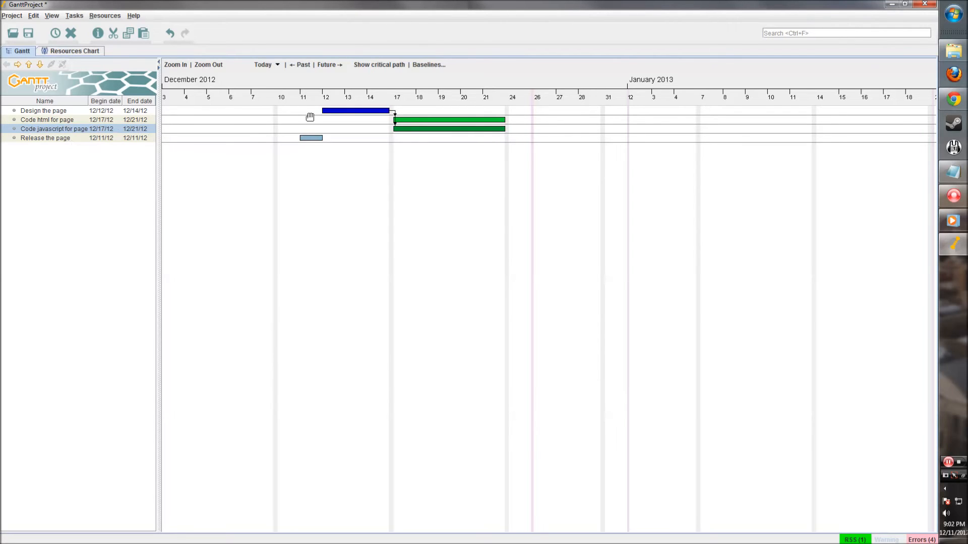
- Colour the Release the page task bar magenta
double_click(315, 146)
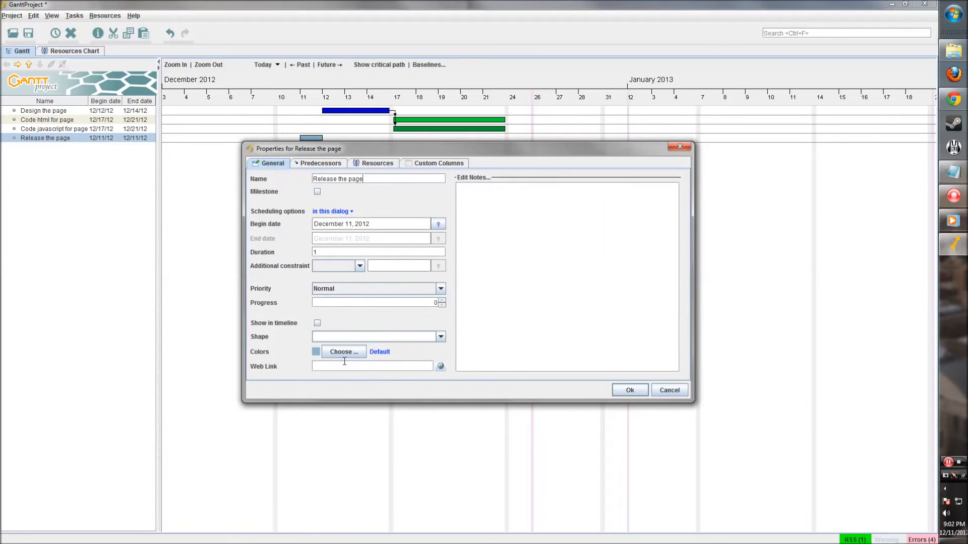
left_click(343, 354)
left_click(429, 256)
left_click(426, 256)
left_click(429, 355)
- Make Release the page follow Code html and Code javascript, and stretch it to 12/26
left_click(329, 166)
left_click(264, 177)
left_click(383, 201)
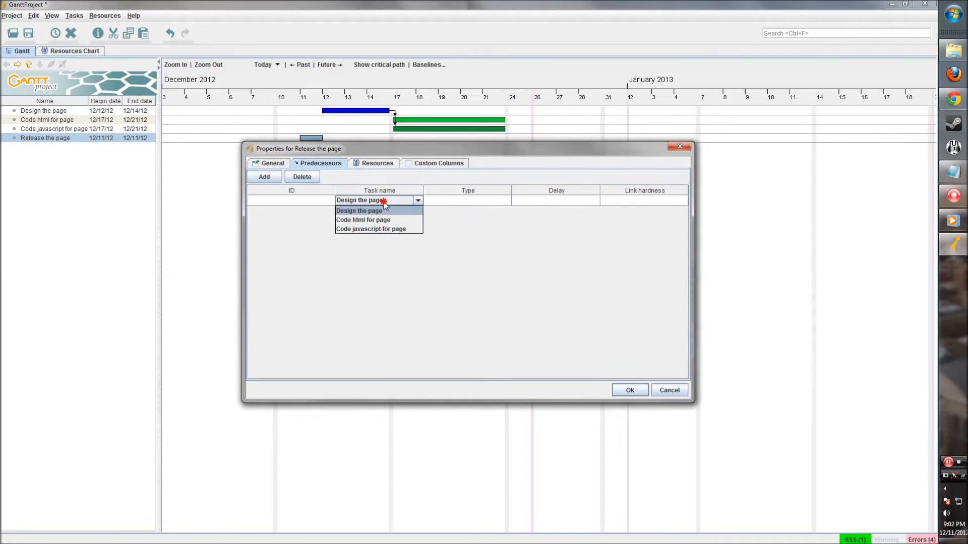
left_click(376, 220)
left_click(376, 212)
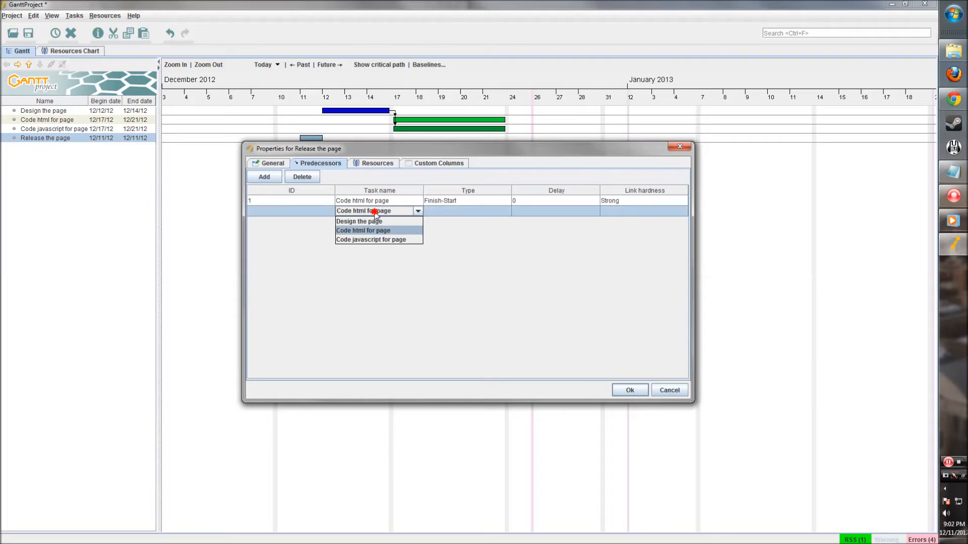
left_click(368, 240)
left_click(363, 167)
left_click(410, 167)
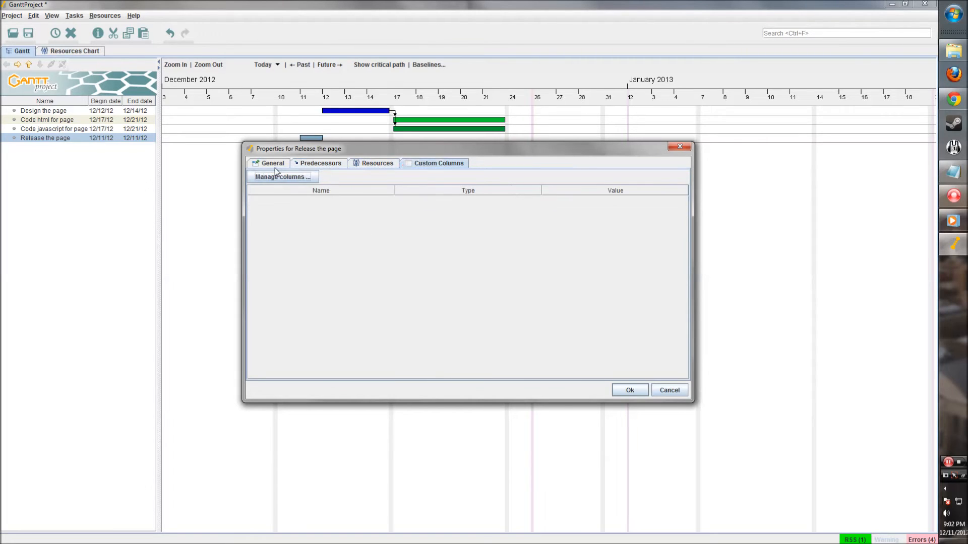
left_click(278, 169)
left_click(630, 391)
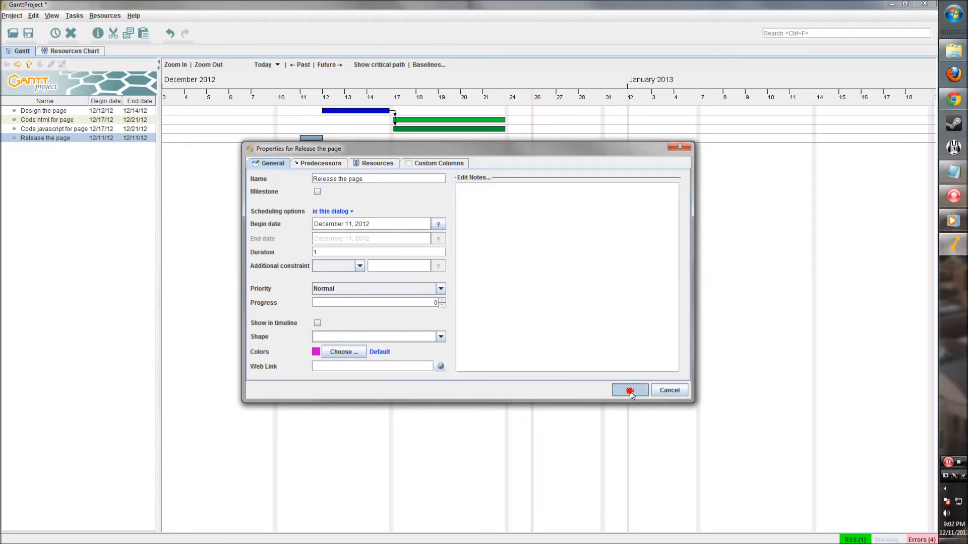
left_click_drag(533, 140, 557, 138)
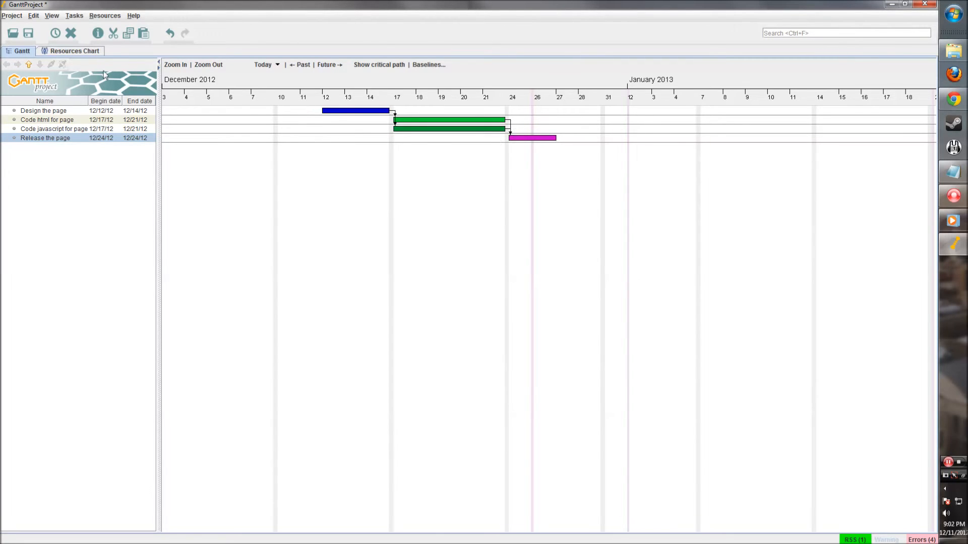
left_click(505, 207)
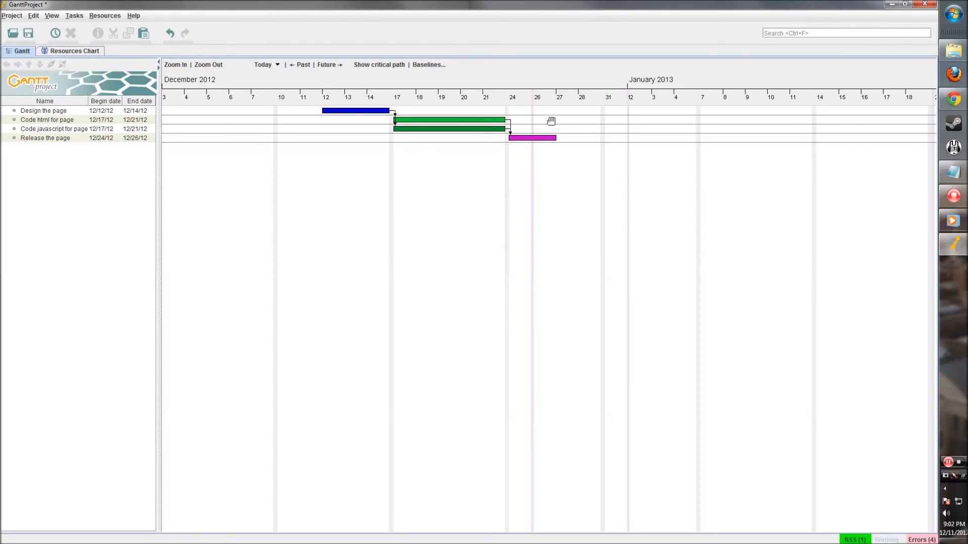
- Create a new task and rename it 'Website Complete'
right_click(457, 176)
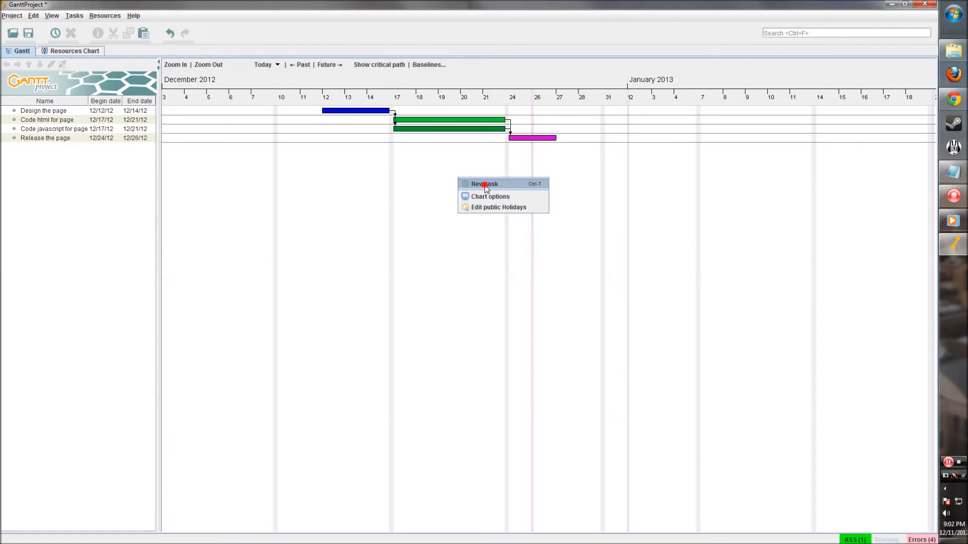
left_click(484, 185)
left_click(34, 147)
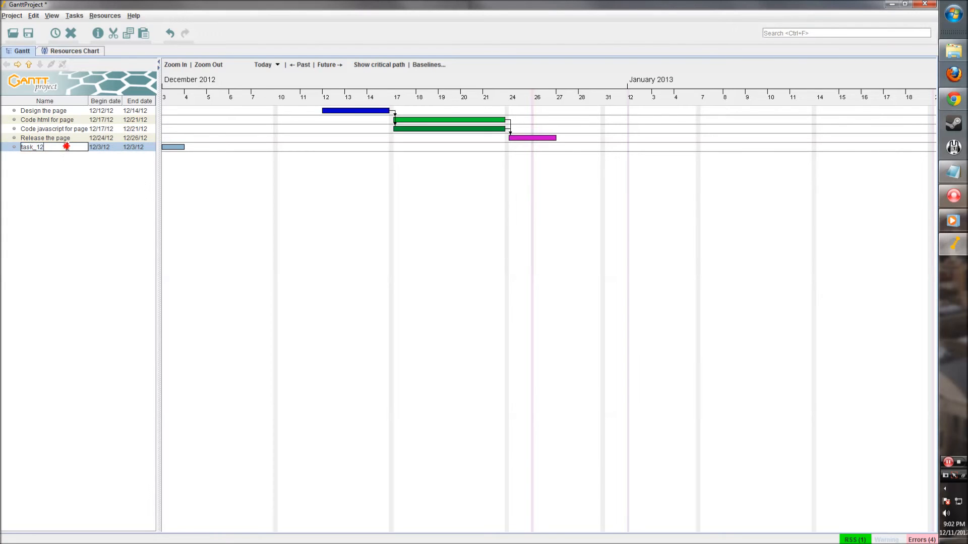
right_click(66, 151)
left_click(91, 164)
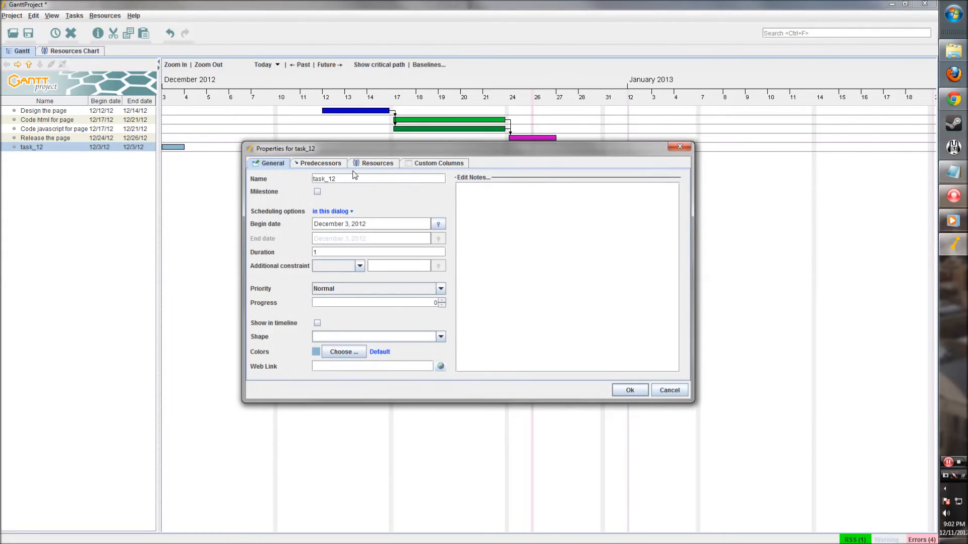
double_click(355, 208)
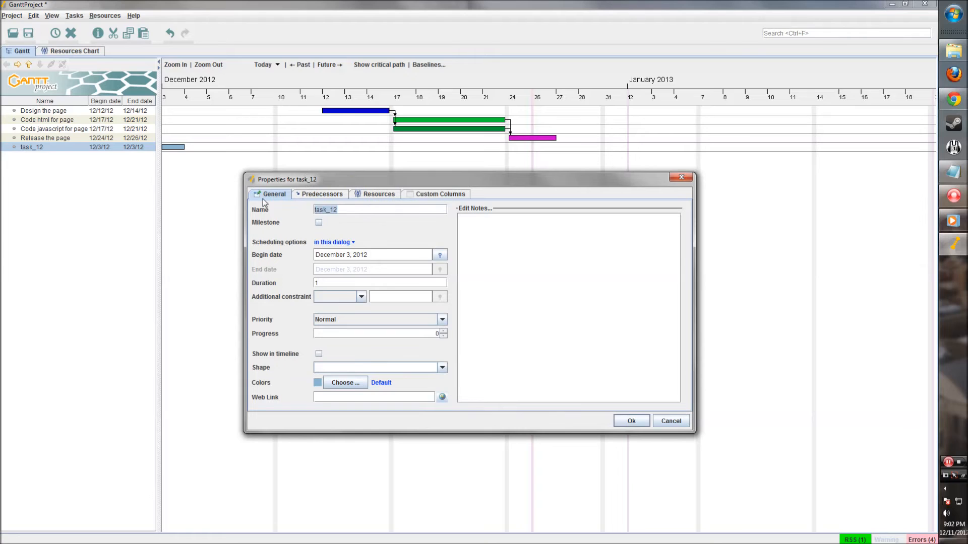
type("Website Complete")
- Make Website Complete a milestone with a yellow colour
left_click(319, 223)
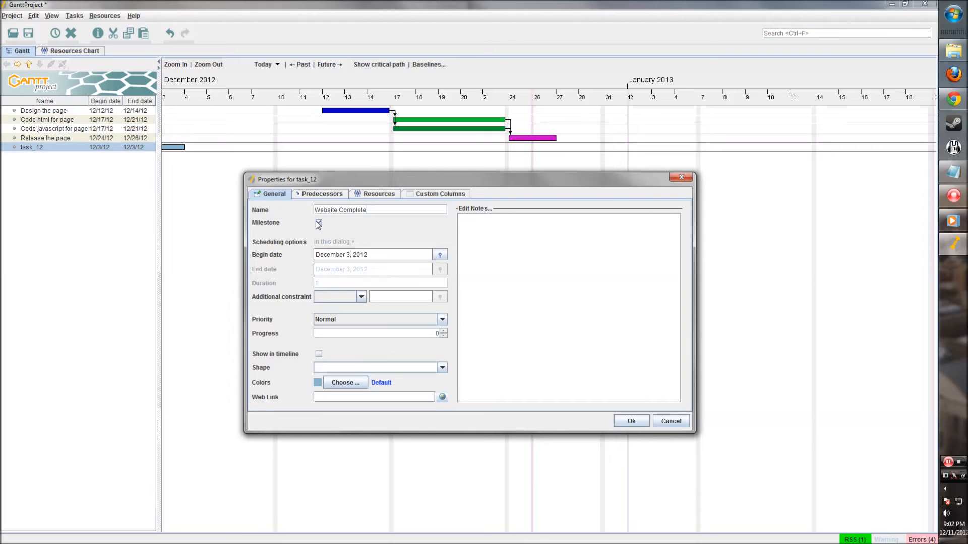
left_click(343, 383)
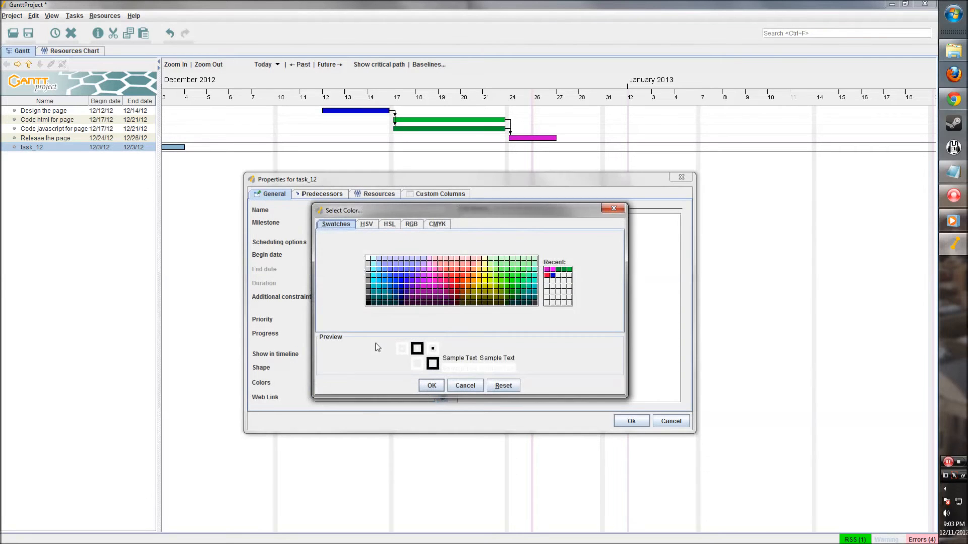
left_click(487, 291)
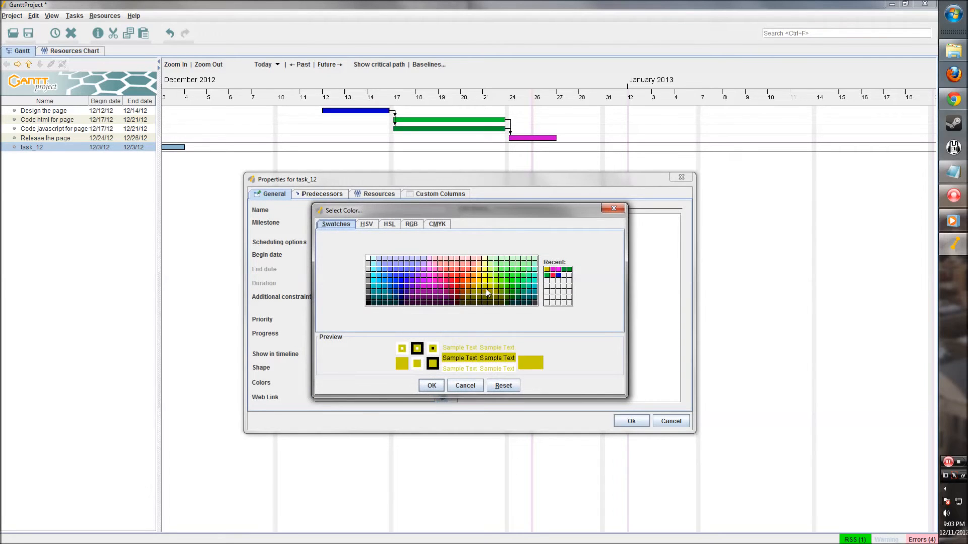
left_click(430, 386)
- Set Release the page as the milestone's predecessor
left_click(319, 195)
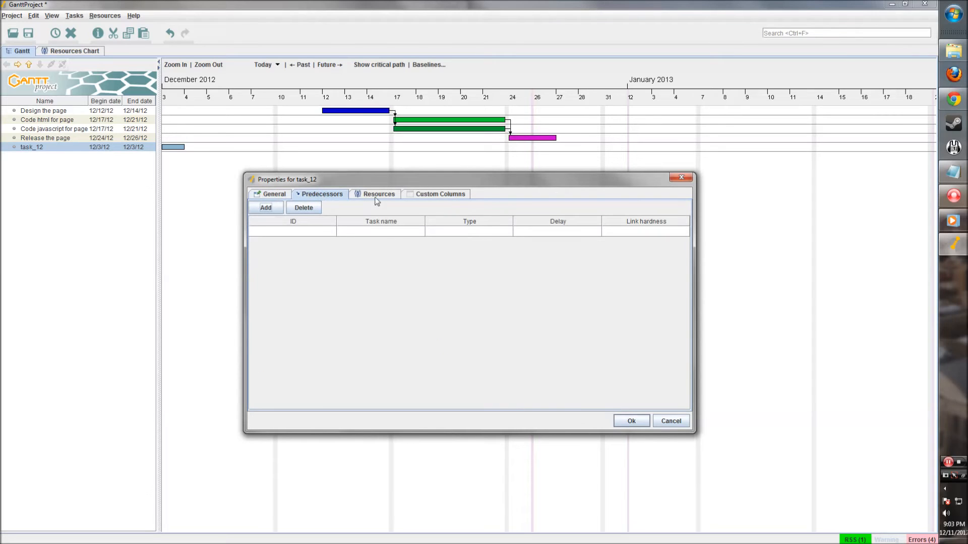
left_click(273, 207)
left_click(381, 231)
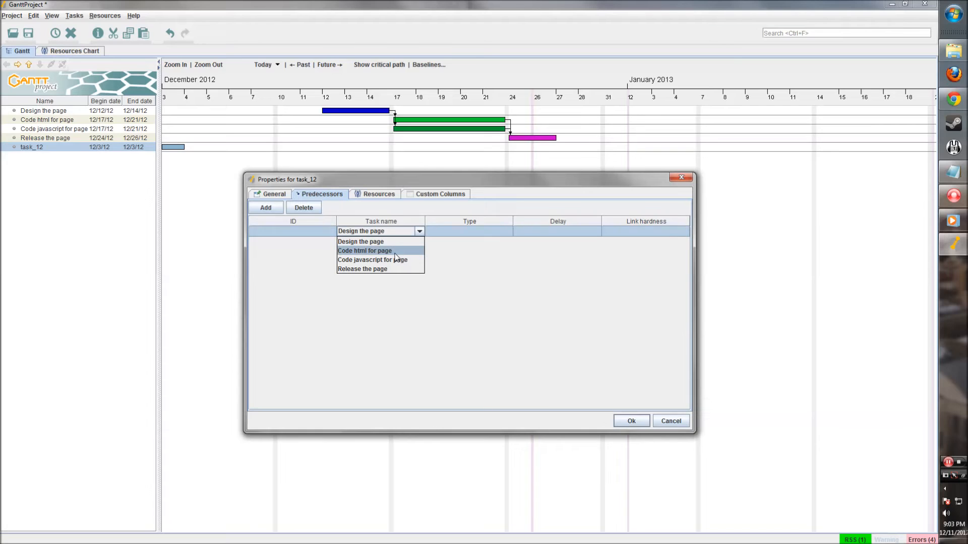
left_click(395, 251)
left_click(418, 231)
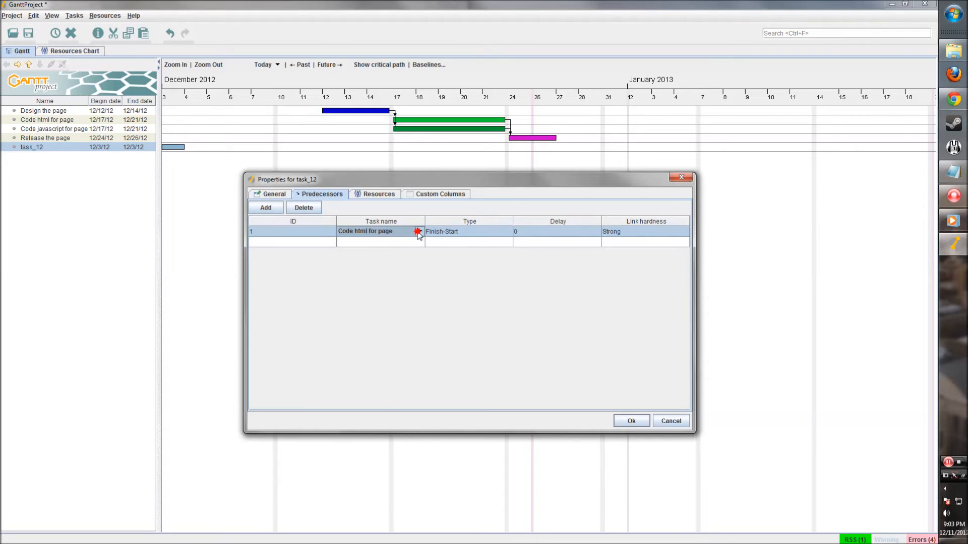
left_click(419, 231)
left_click(383, 269)
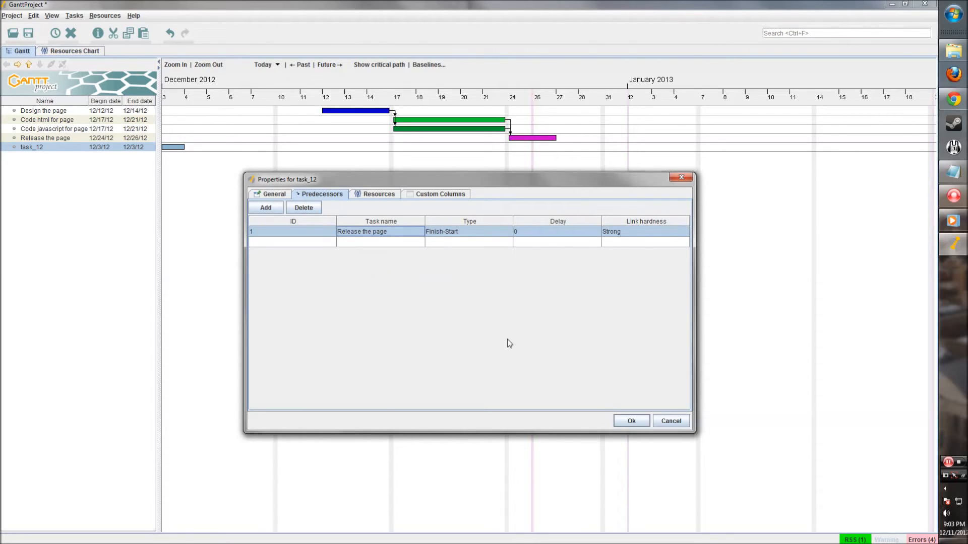
left_click(634, 422)
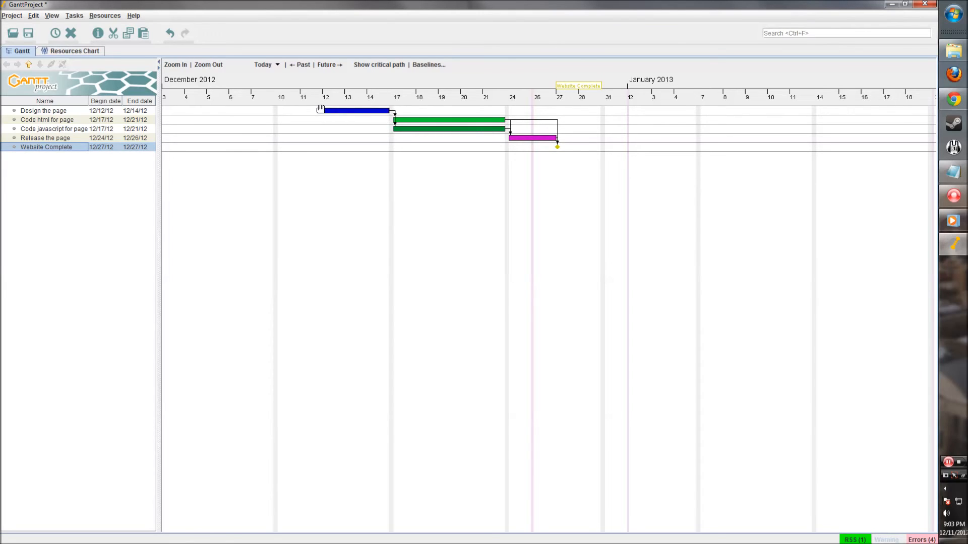
- Set progress to 71% for Design the page, 46% for javascript, 52% for html
left_click_drag(320, 109, 393, 111)
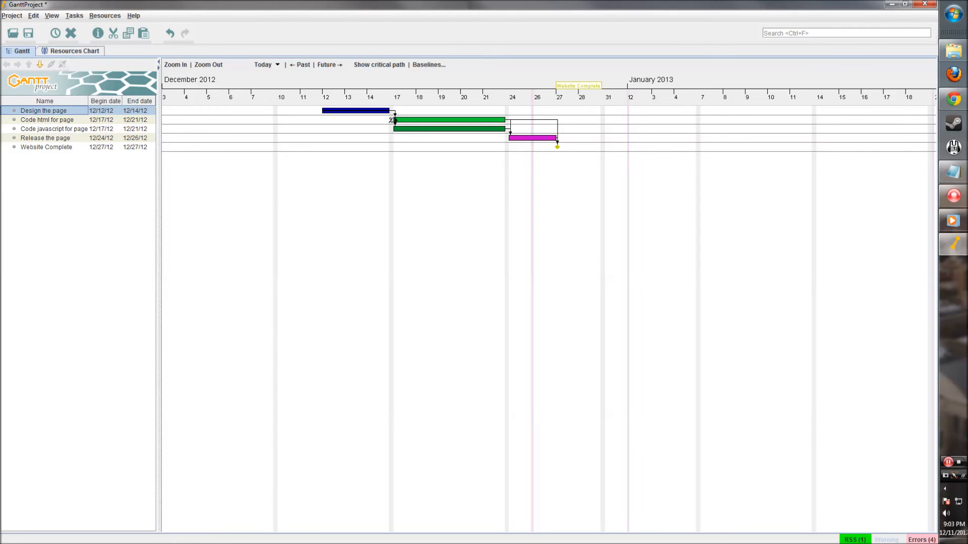
left_click_drag(392, 130, 449, 132)
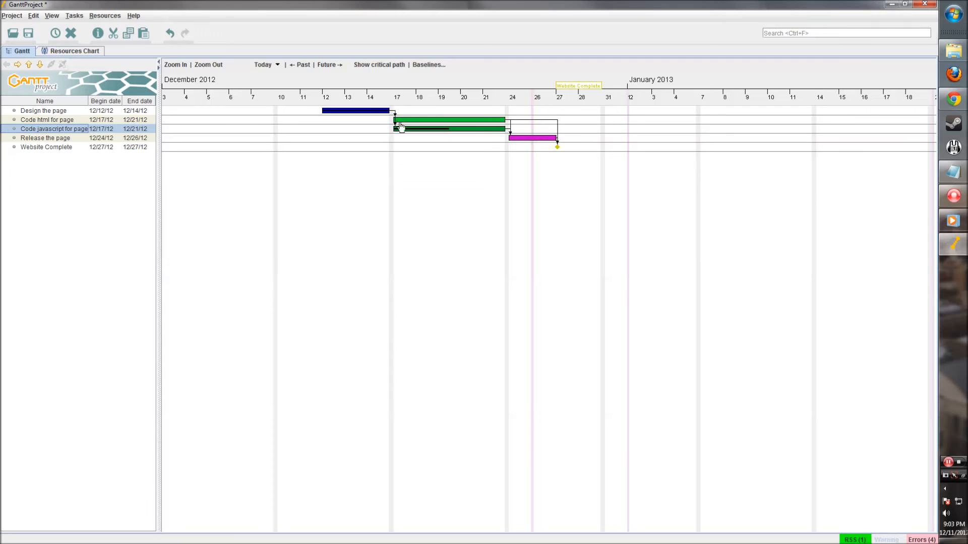
left_click_drag(392, 120, 461, 124)
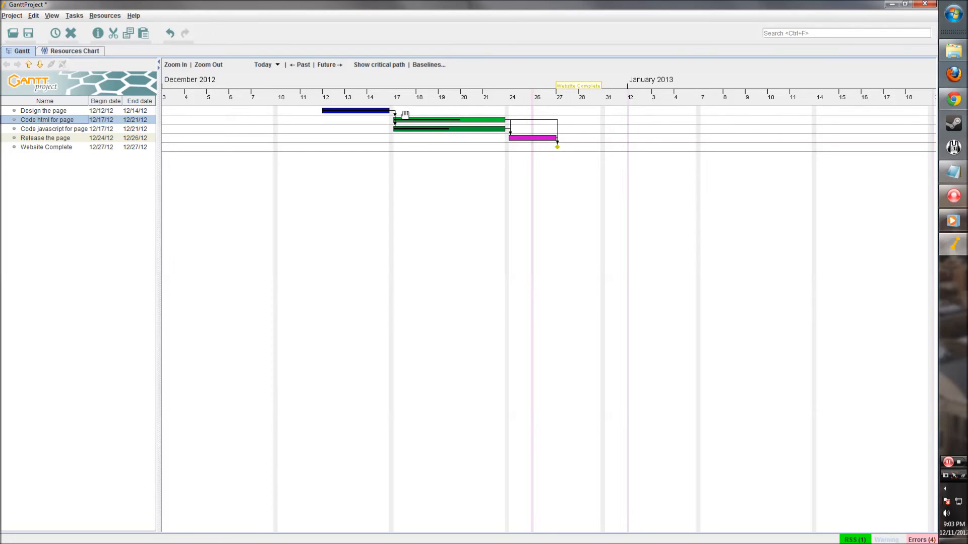
- Zoom to the week scale and pan so Week 49 through Week 2 are visible
scroll(405, 119, "up", 1)
left_click_drag(237, 182, 421, 195)
scroll(373, 141, "up", 1)
left_click_drag(291, 174, 482, 189)
mouse_move(360, 134)
left_mouse_down()
mouse_move(380, 182)
mouse_move(363, 116)
left_mouse_up()
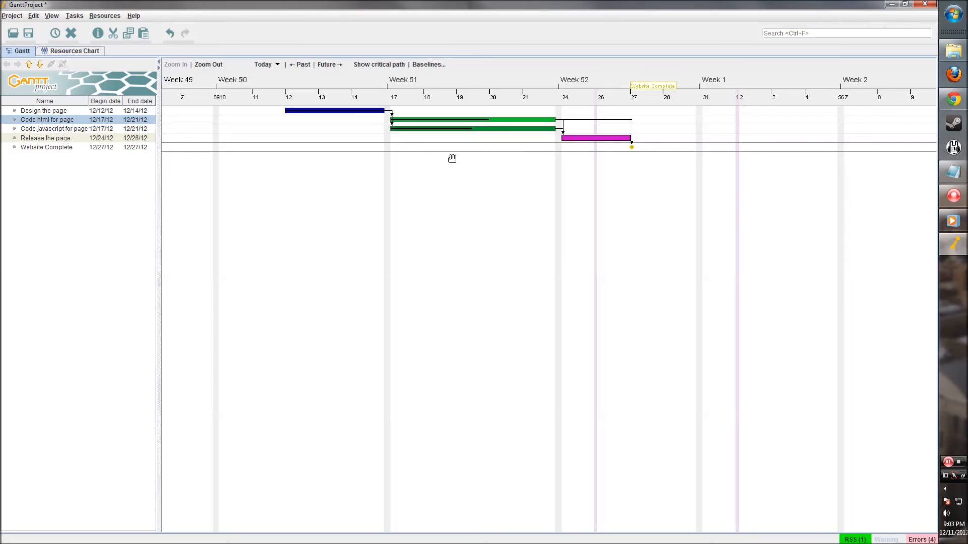
scroll(550, 143, "down", 1)
scroll(550, 143, "down", 4)
left_click_drag(412, 149, 406, 150)
left_click_drag(258, 151, 416, 177)
scroll(388, 164, "up", 5)
left_click_drag(267, 178, 443, 190)
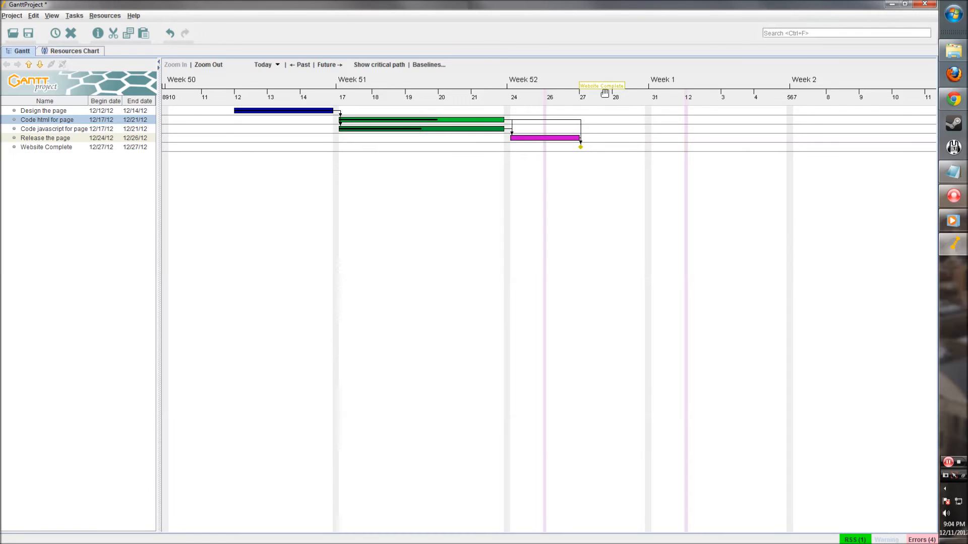
left_click_drag(480, 218, 536, 221)
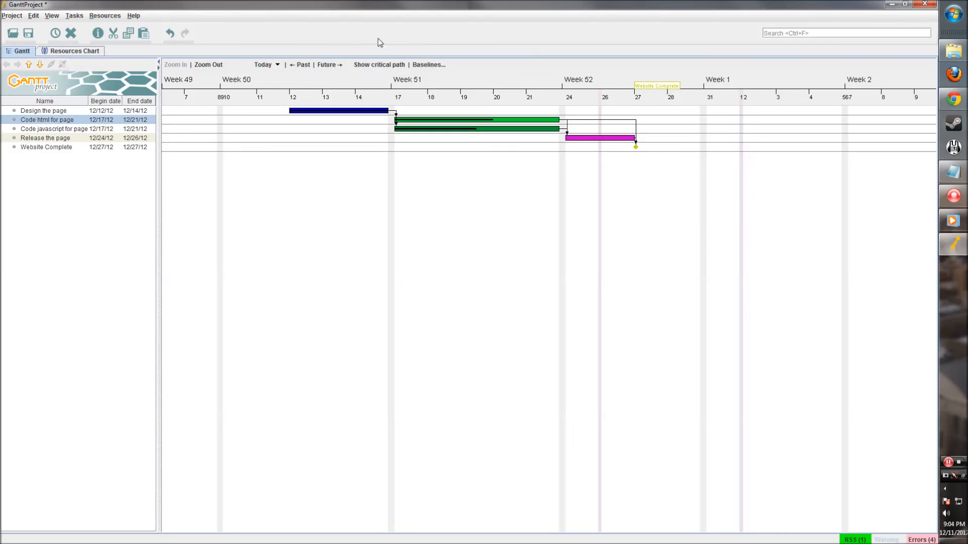
- Show then hide the critical path, and switch to the Resources Chart
left_click(373, 66)
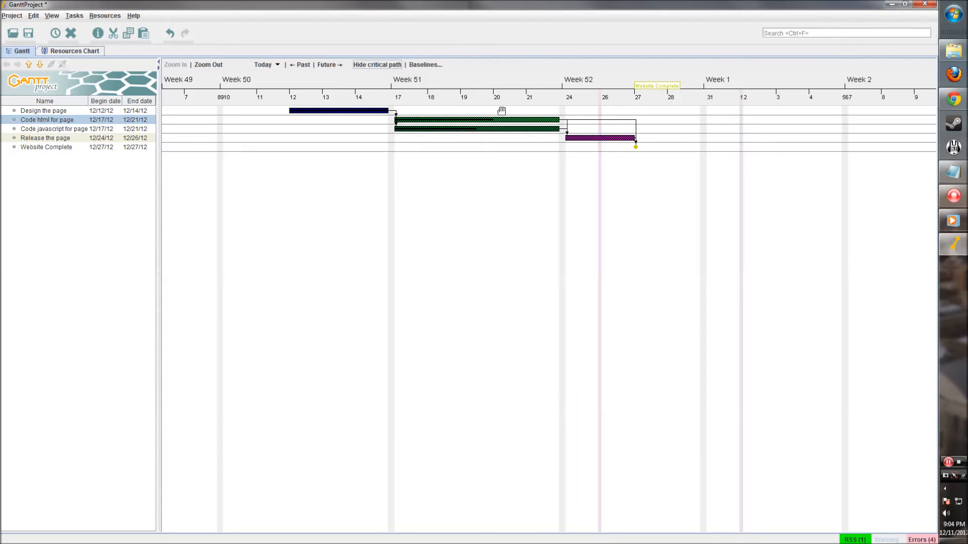
left_click(377, 65)
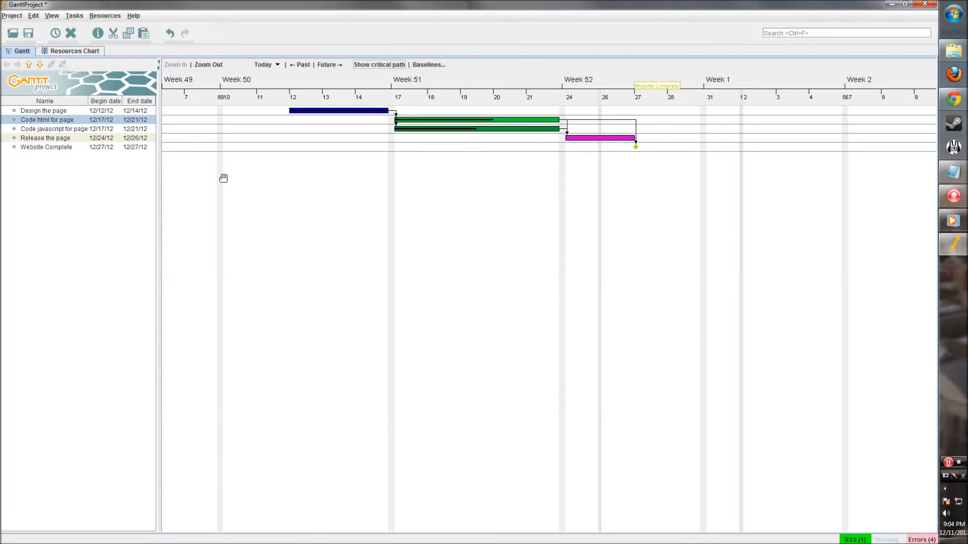
left_click_drag(376, 169, 387, 171)
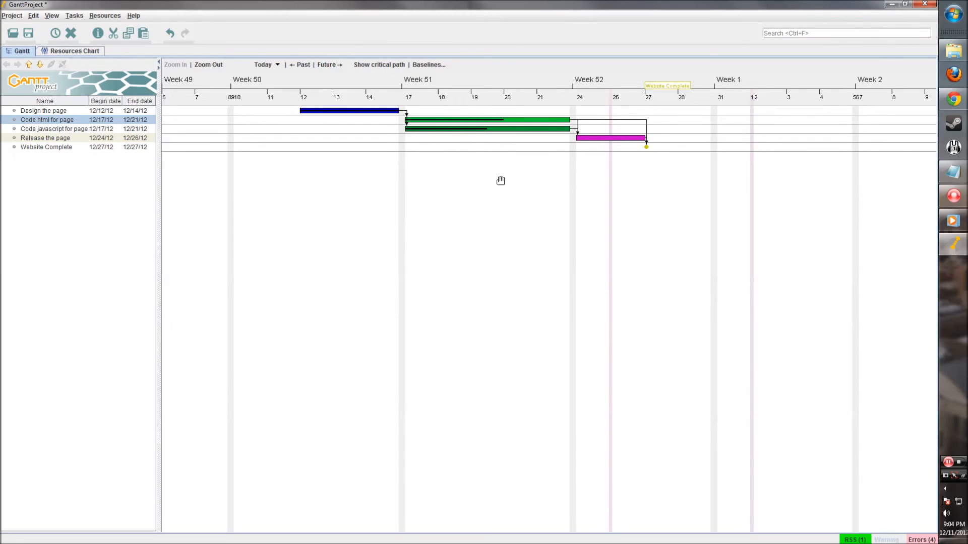
left_click(71, 51)
- Create a new resource with developer as its default role
right_click(36, 126)
left_click(54, 130)
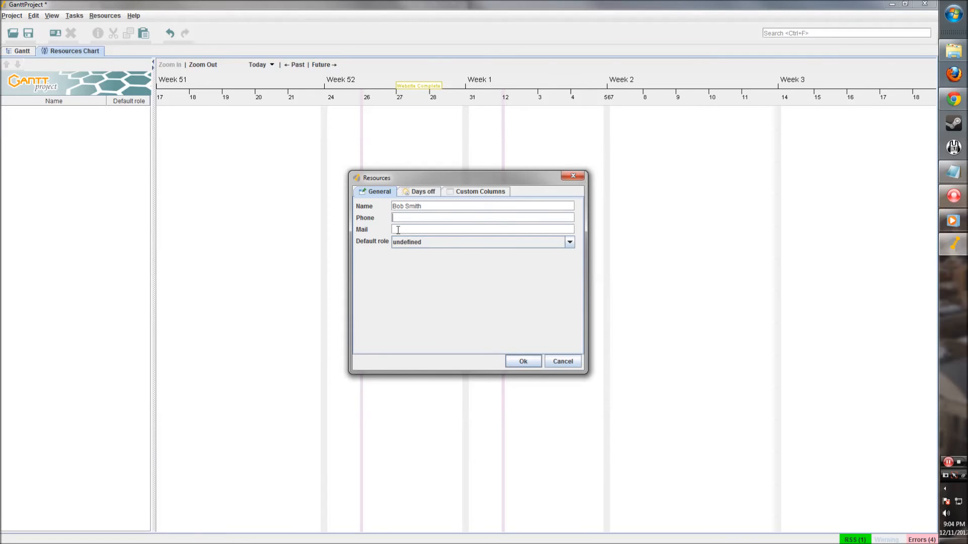
left_click(420, 242)
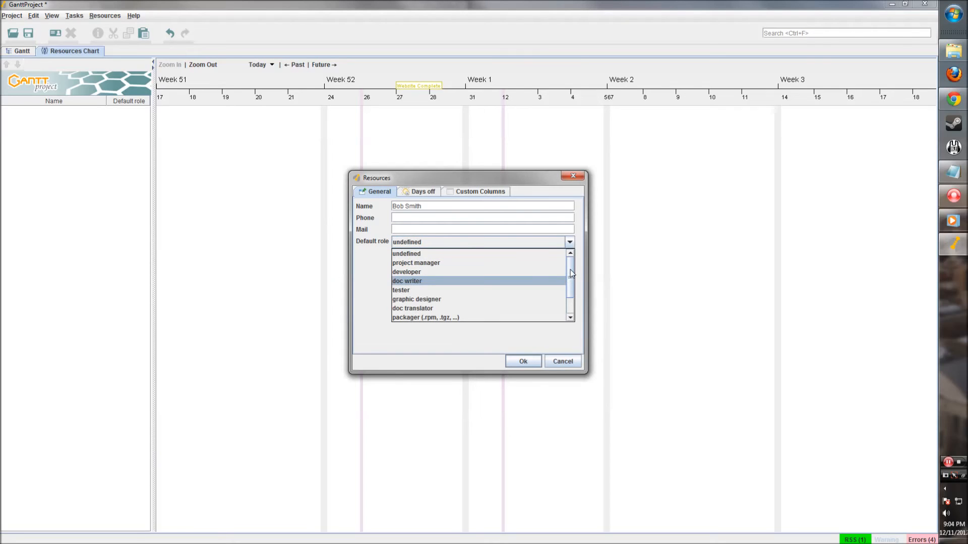
mouse_move(572, 273)
left_mouse_down()
mouse_move(573, 303)
mouse_move(572, 263)
left_mouse_up()
mouse_move(573, 266)
left_mouse_down()
mouse_move(570, 281)
mouse_move(571, 258)
left_mouse_up()
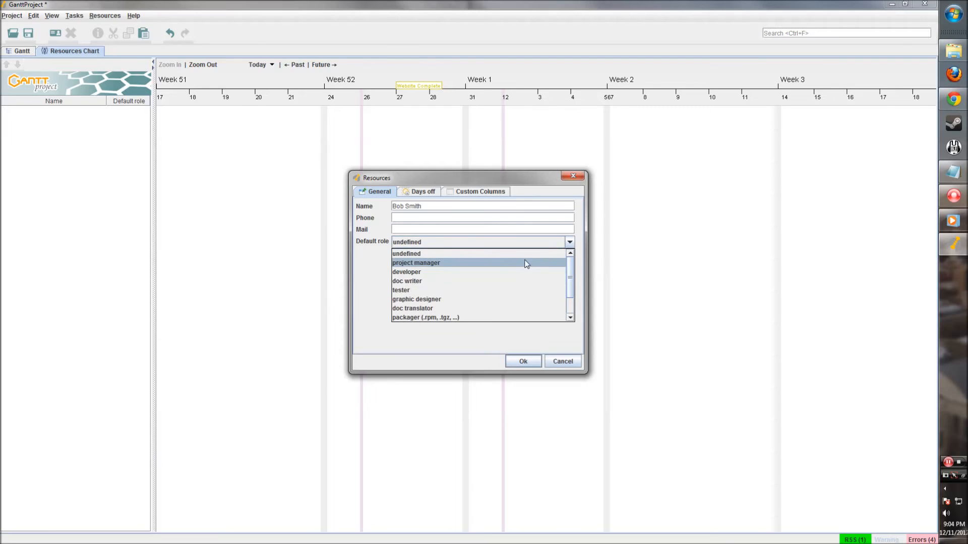
left_click(431, 280)
left_click(426, 193)
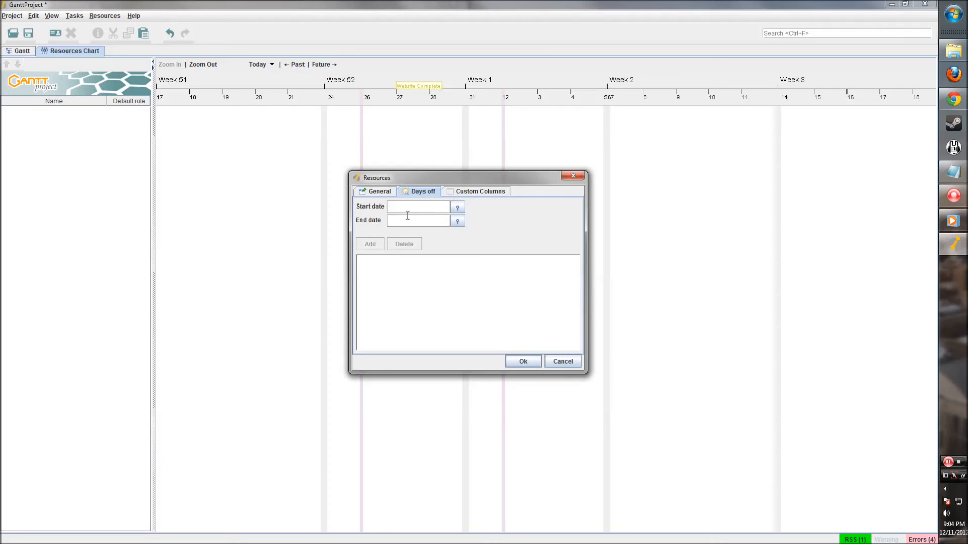
left_click(470, 196)
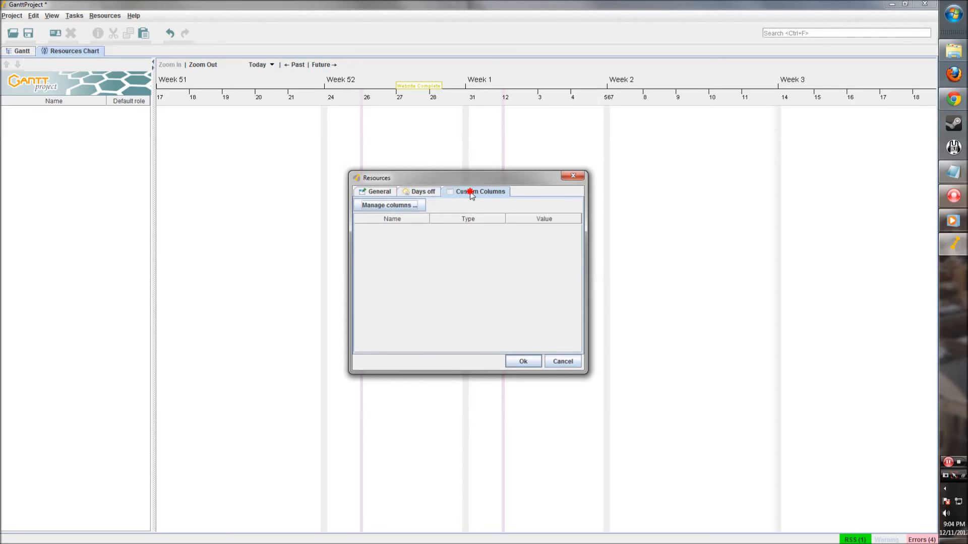
left_click(532, 362)
right_click(67, 130)
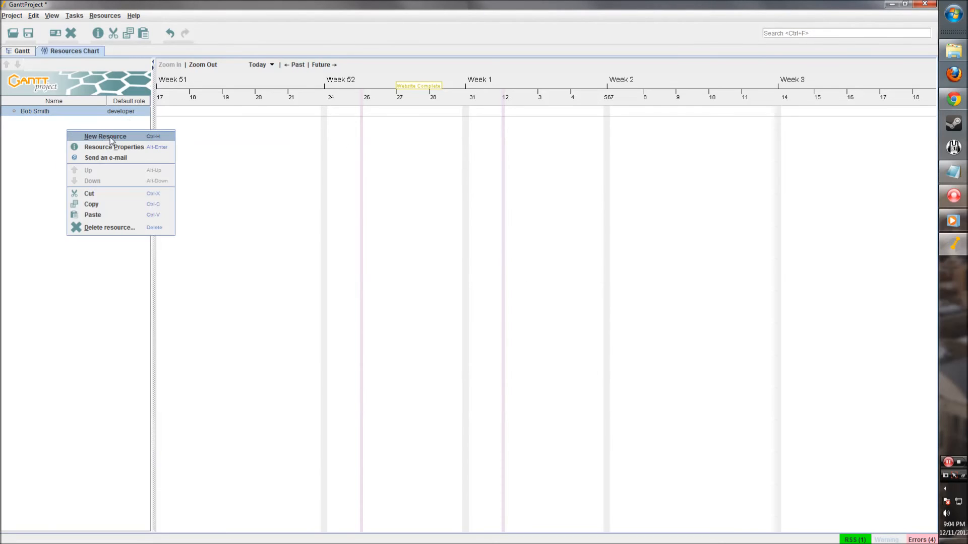
- Add a resource, entering the person's name, with default role project manager
left_click(111, 138)
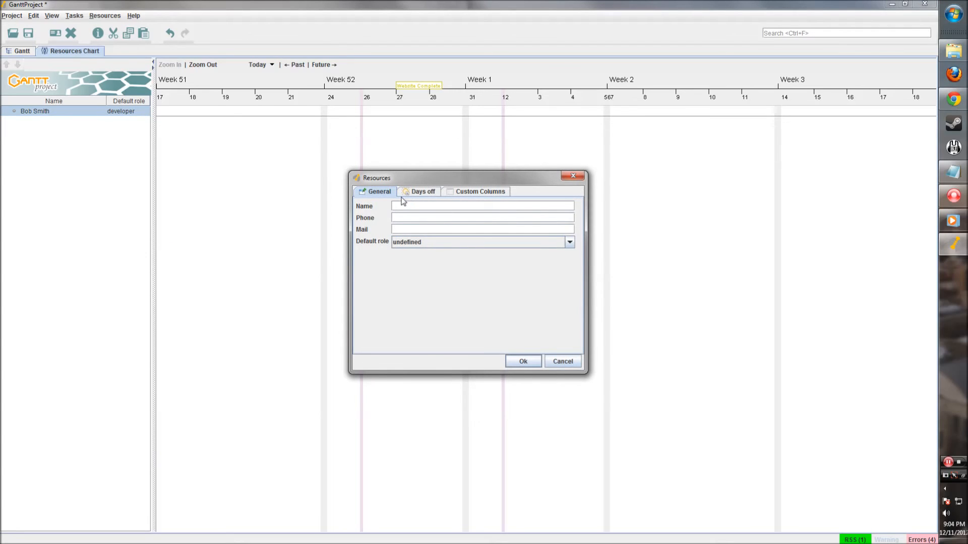
left_click(395, 244)
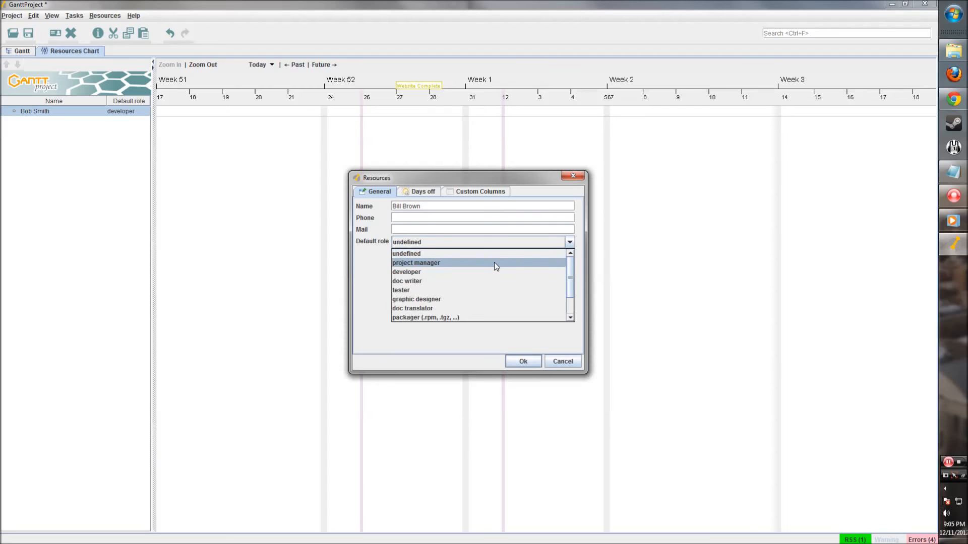
left_click(434, 262)
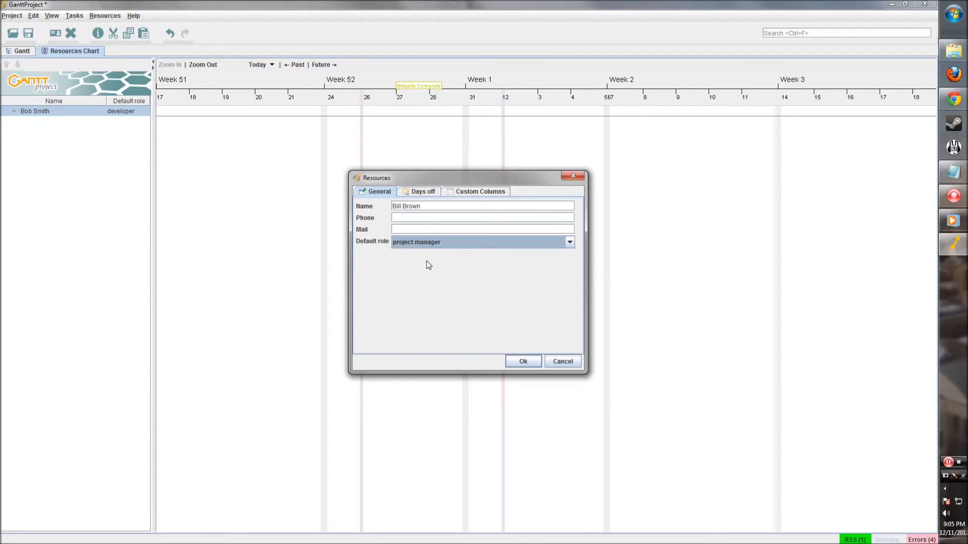
left_click(514, 361)
- Add a third resource with default role web designer
right_click(77, 164)
left_click(117, 169)
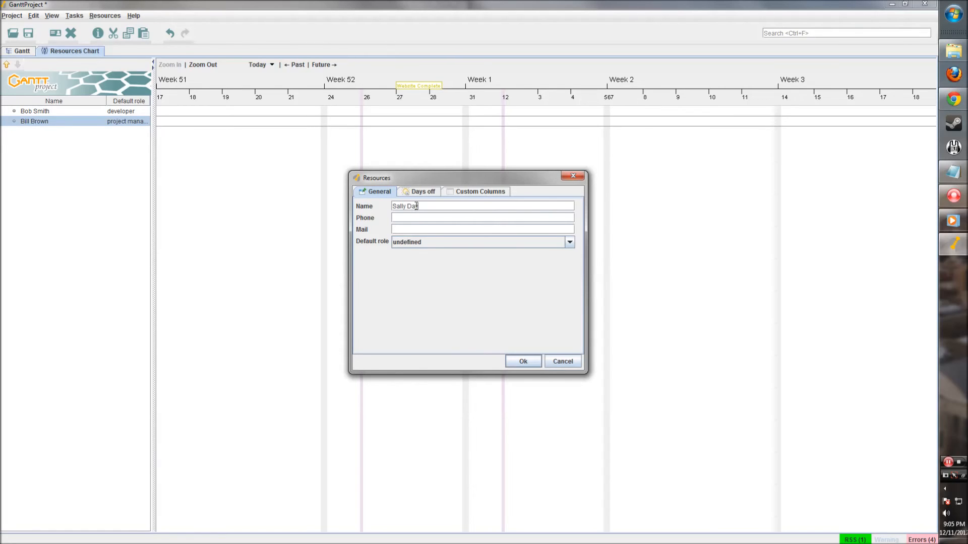
left_click(445, 243)
scroll(474, 287, "down", 1)
scroll(464, 303, "up", 1)
scroll(464, 303, "down", 1)
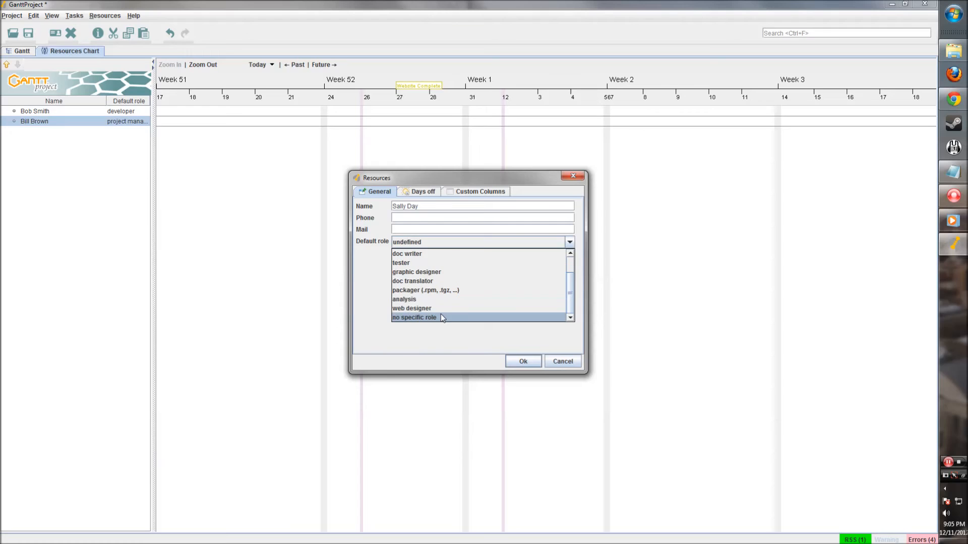
left_click(440, 308)
left_click(523, 362)
- Review the resource list, then open Design the page's resource assignments in the Gantt chart
left_click(78, 113)
left_click(79, 121)
left_click(78, 130)
left_click(80, 112)
left_click(78, 122)
left_click(74, 133)
left_click(94, 180)
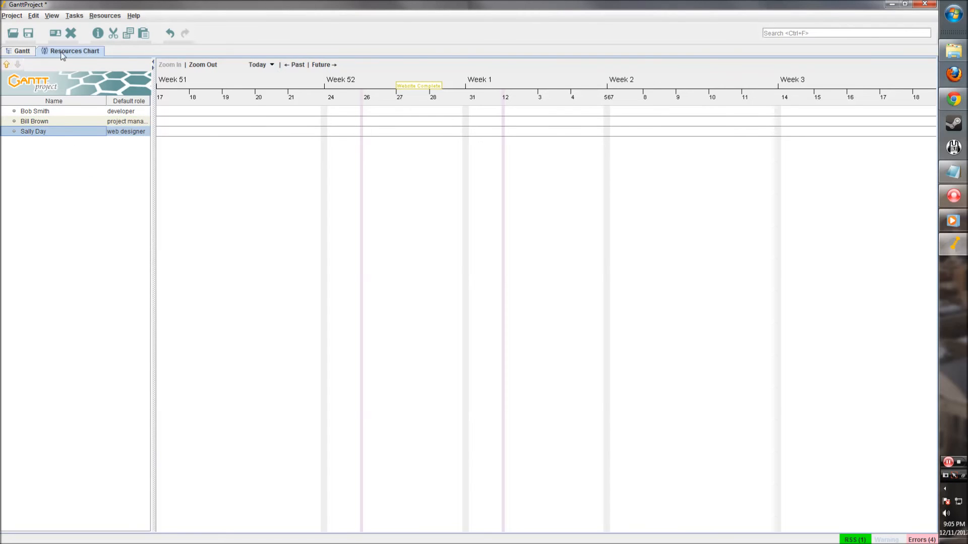
left_click(29, 52)
double_click(355, 111)
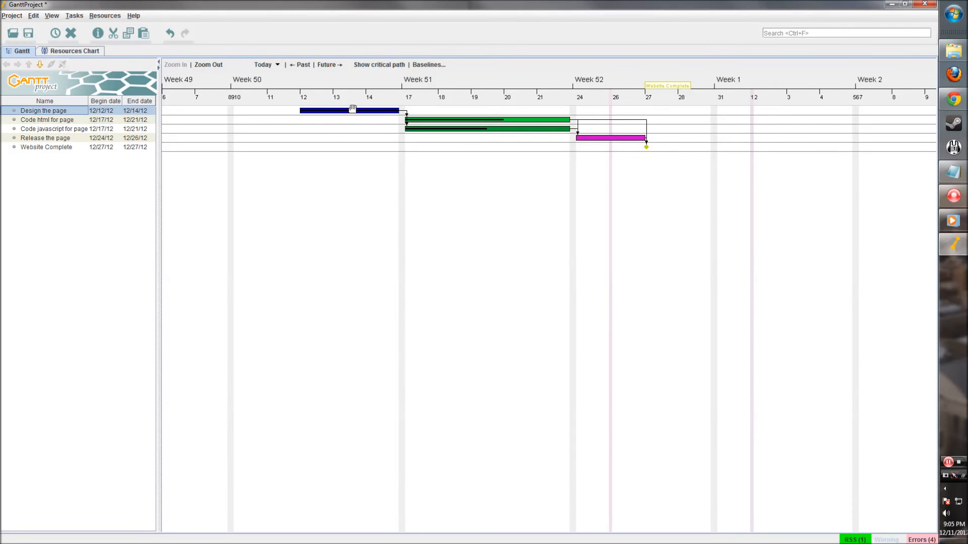
left_click(384, 162)
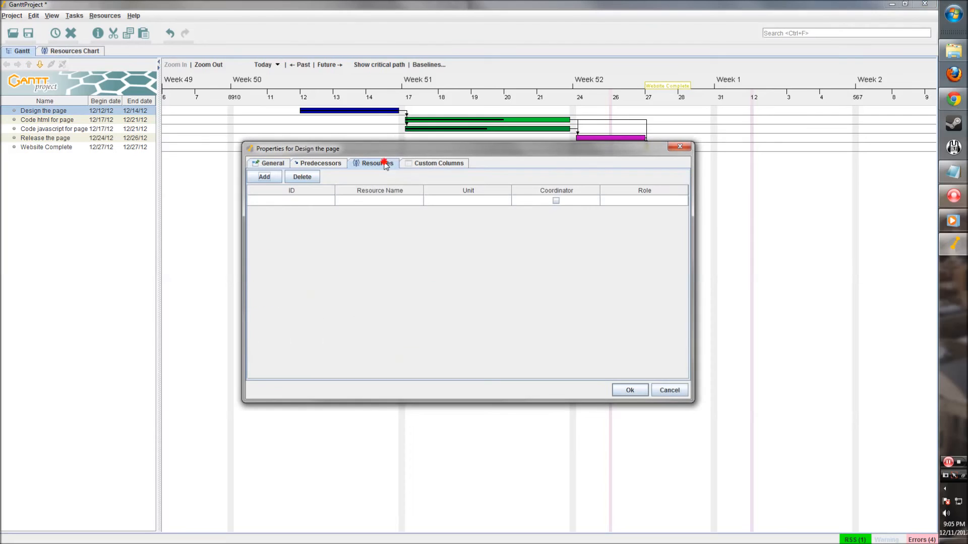
- Assign the web designer resource to Design the page and confirm
left_click(264, 177)
left_click(401, 201)
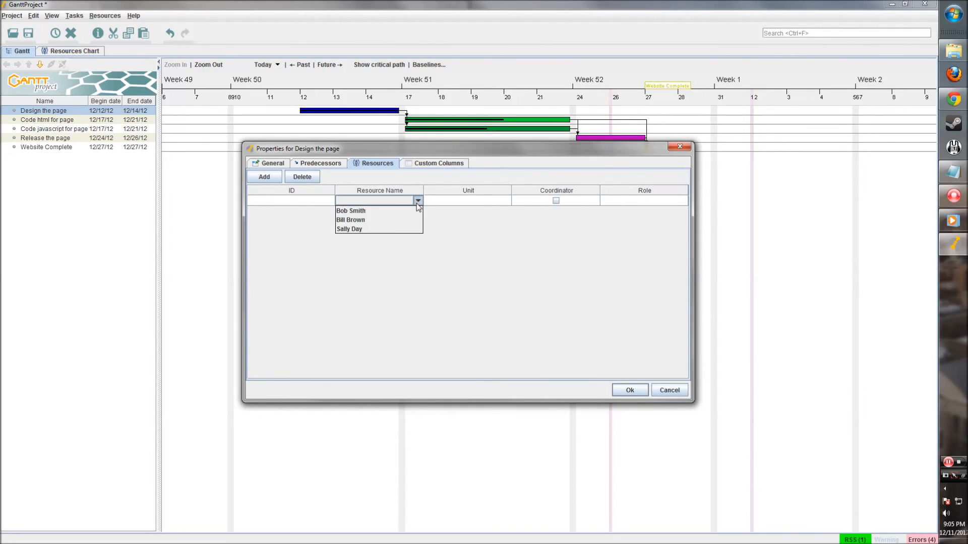
left_click(390, 230)
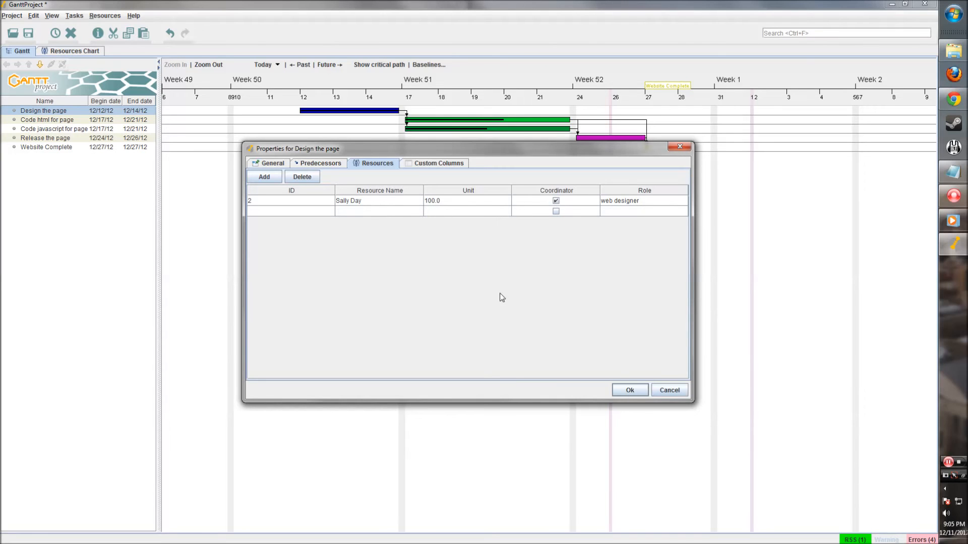
left_click(628, 390)
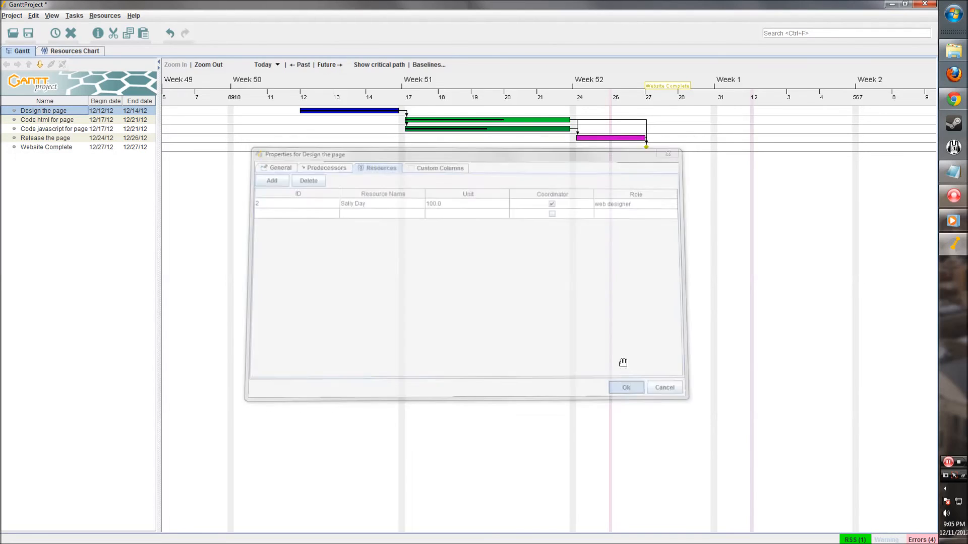
- Open Code html for page's resource assignments, then cancel without assigning anyone
left_click(67, 121)
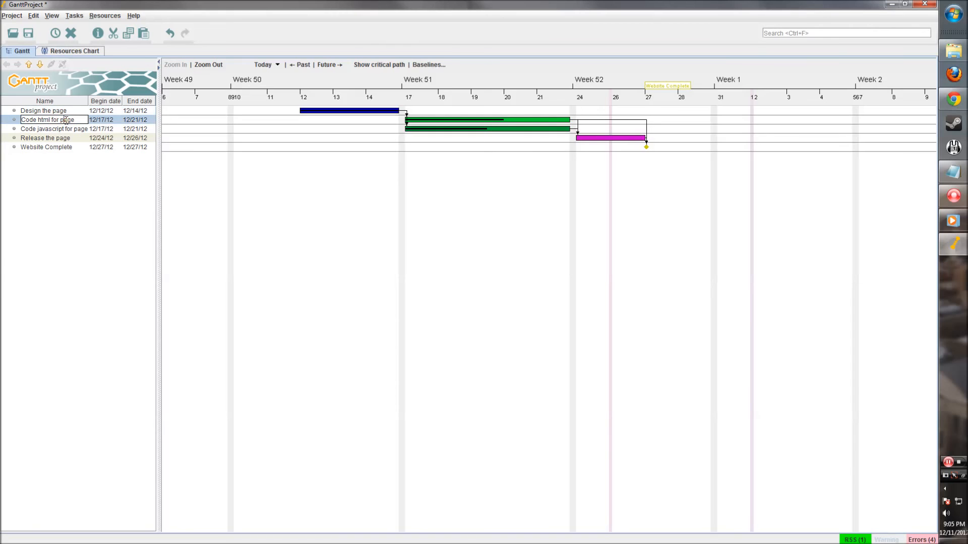
right_click(72, 120)
left_click(43, 121)
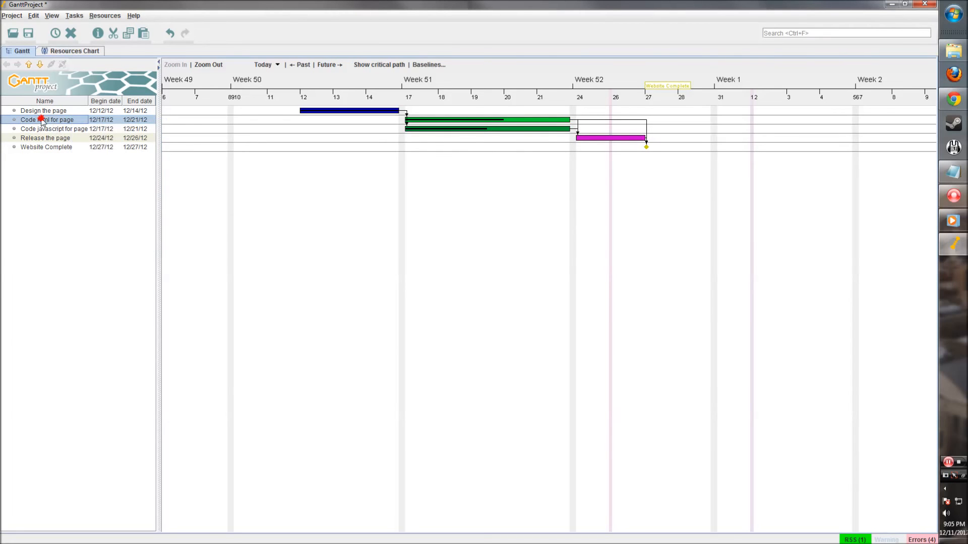
double_click(460, 124)
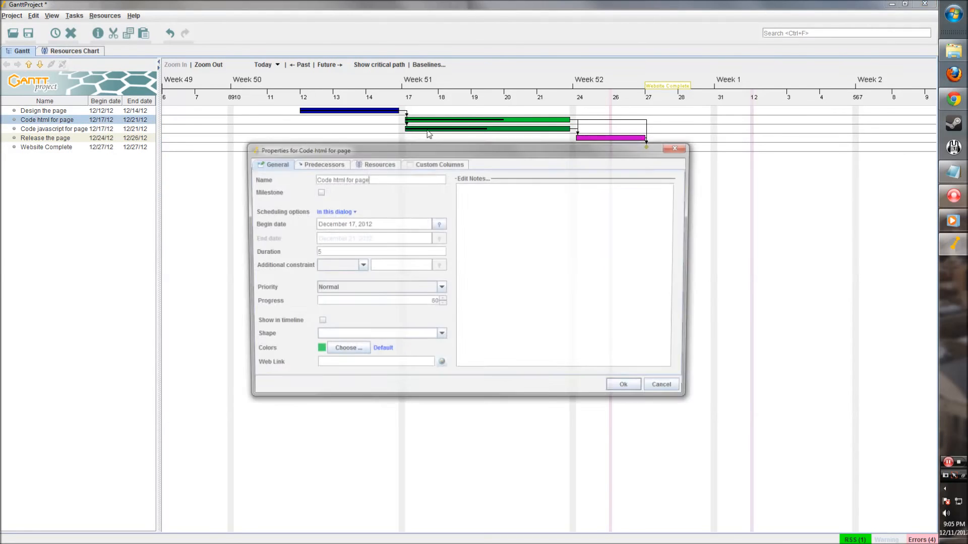
left_click(373, 163)
left_click(350, 200)
left_click(387, 201)
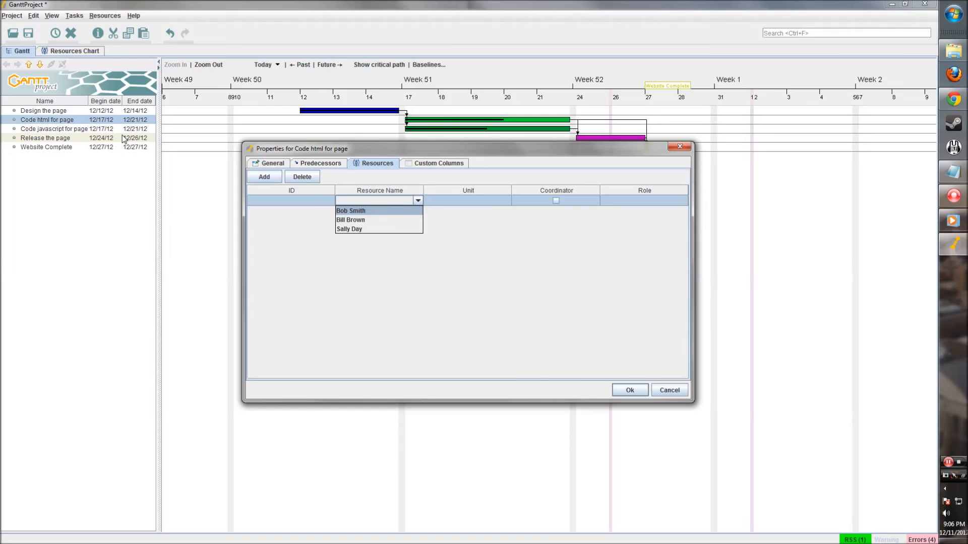
left_click(669, 390)
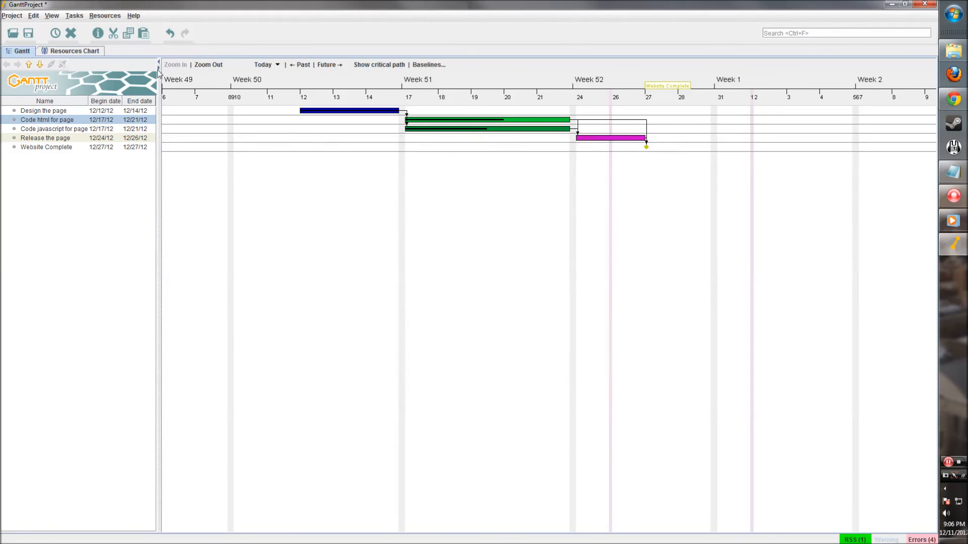
- Check the first resource's default role in the Resources view, then return to the Gantt chart
left_click(85, 51)
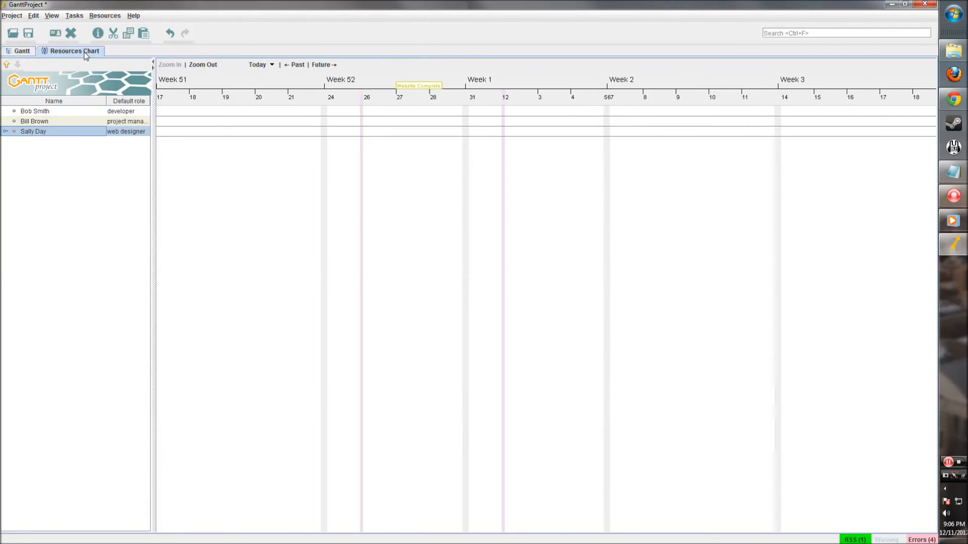
left_click(129, 112)
left_click(18, 53)
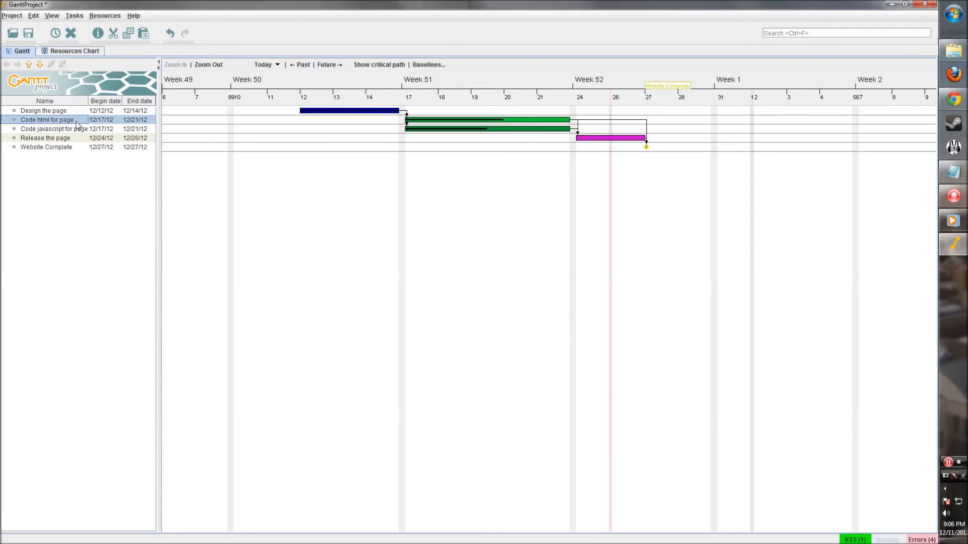
- Add the developer to Code html for page with Unit changed from 100.0 to 50
double_click(76, 120)
double_click(473, 122)
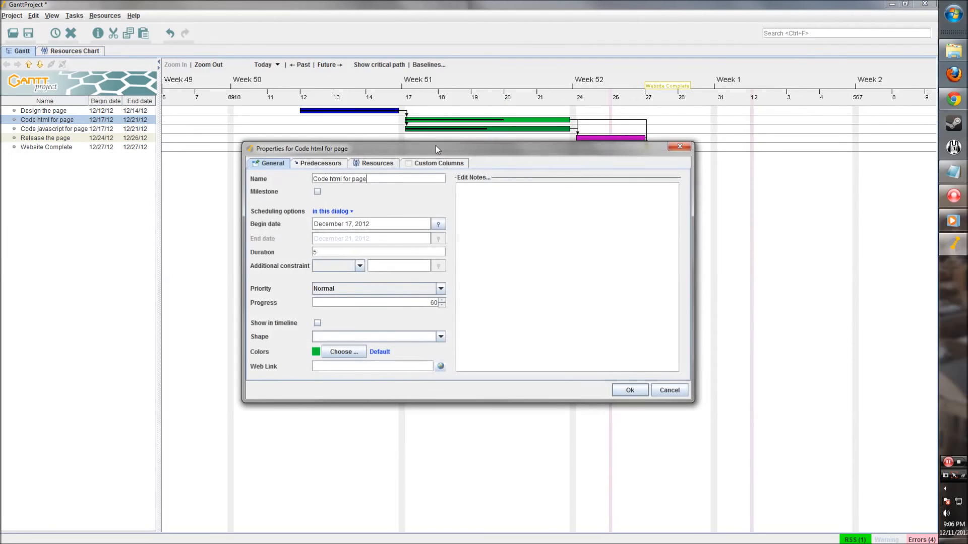
left_click(374, 164)
left_click(264, 177)
left_click(405, 200)
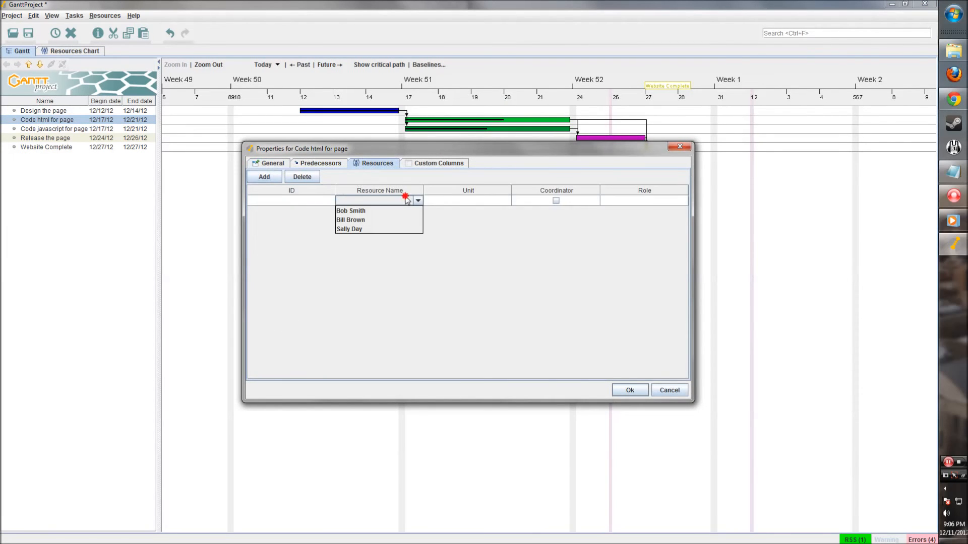
left_click(381, 211)
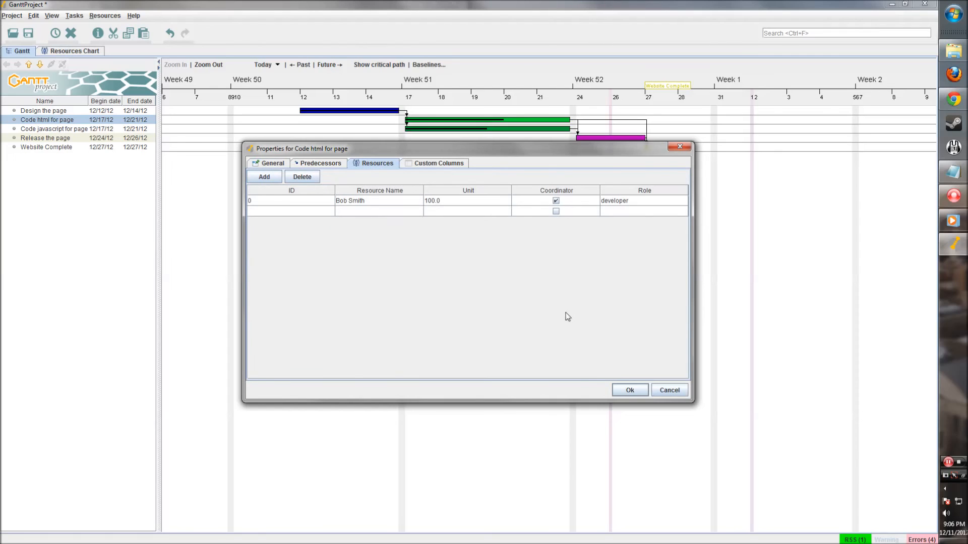
left_click(463, 200)
double_click(445, 201)
left_click_drag(442, 200, 425, 201)
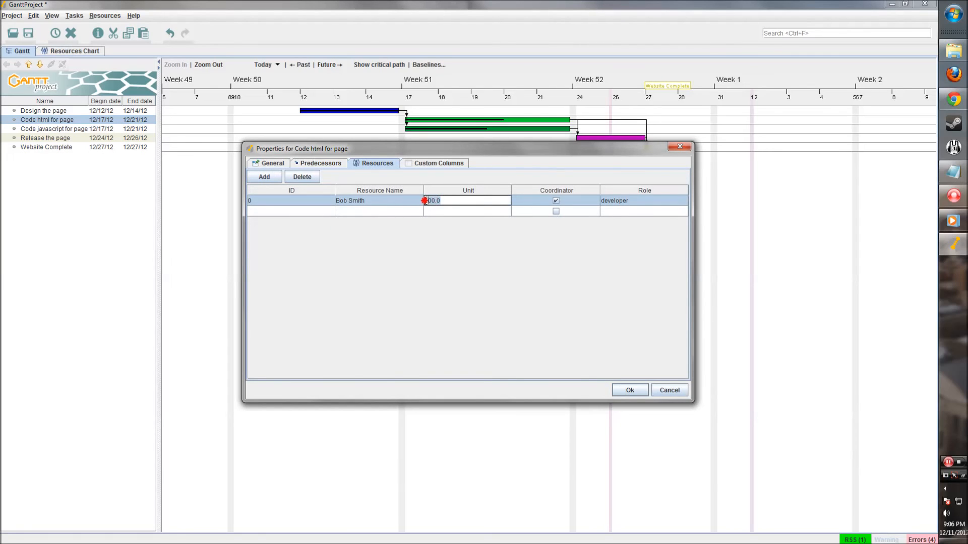
type("50")
left_click(495, 212)
left_click(628, 389)
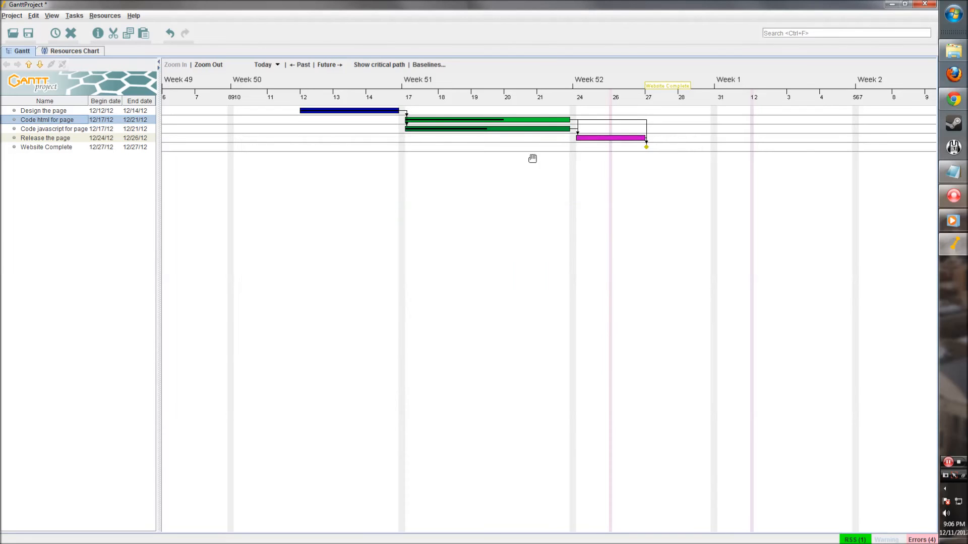
- Assign the developer to Code javascript for page with Unit 50
double_click(462, 129)
left_click(360, 166)
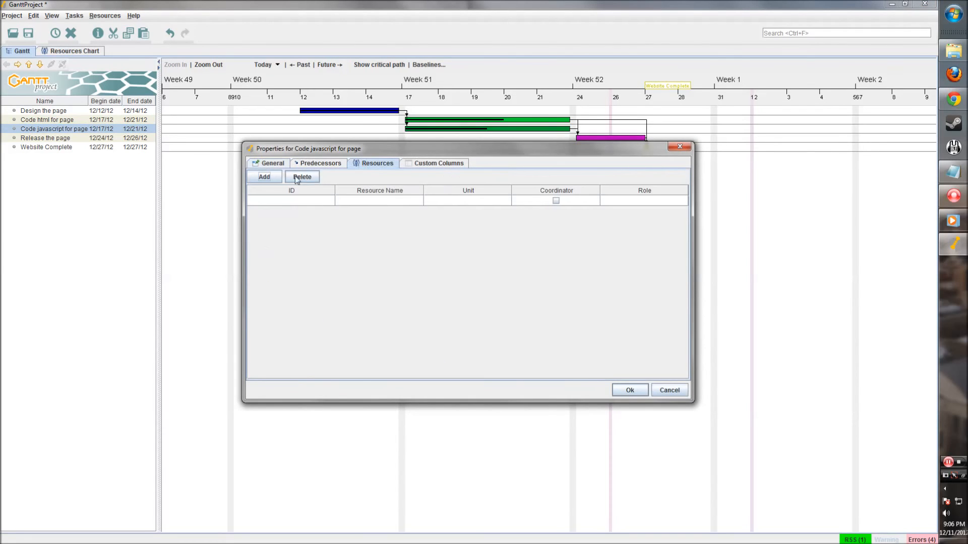
left_click(264, 177)
left_click(404, 201)
left_click(379, 211)
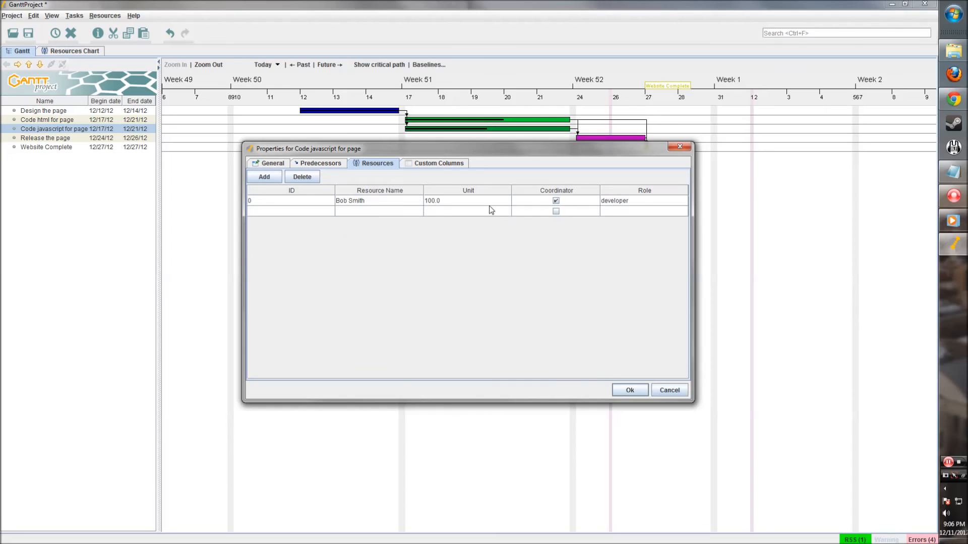
left_click(487, 201)
left_click_drag(456, 200, 396, 201)
type("50")
left_click(525, 197)
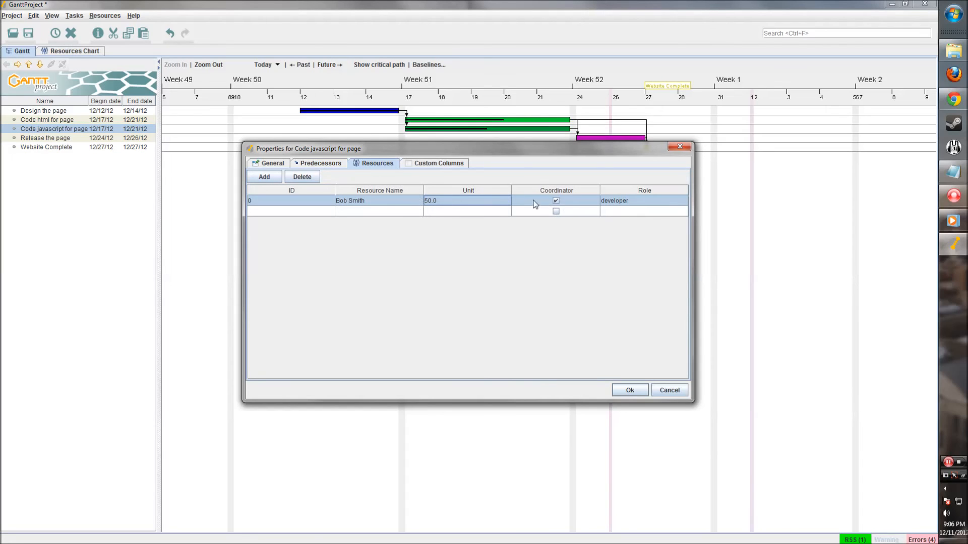
left_click(631, 389)
- Assign the project manager to Release the page at the default 100 units
left_click(597, 138)
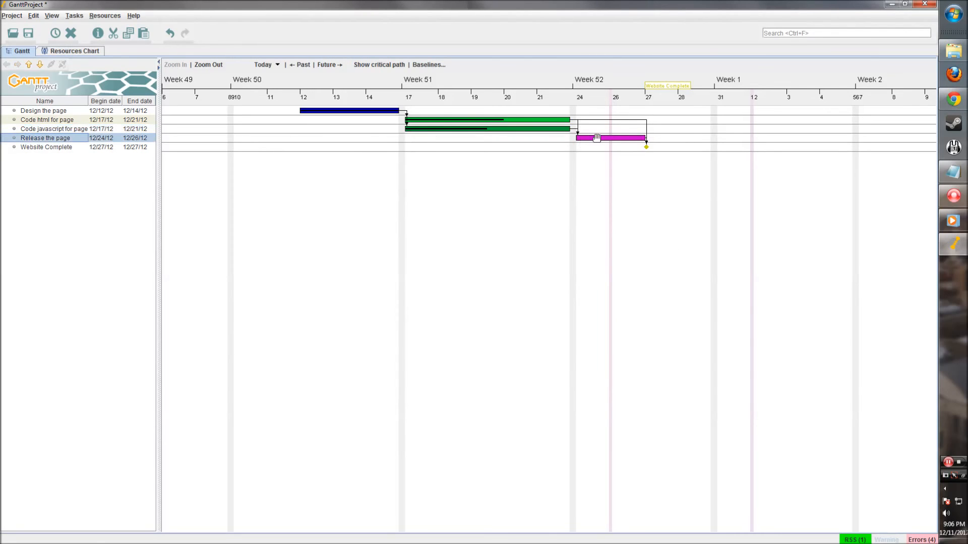
double_click(597, 138)
left_click(374, 163)
left_click(264, 176)
left_click(396, 201)
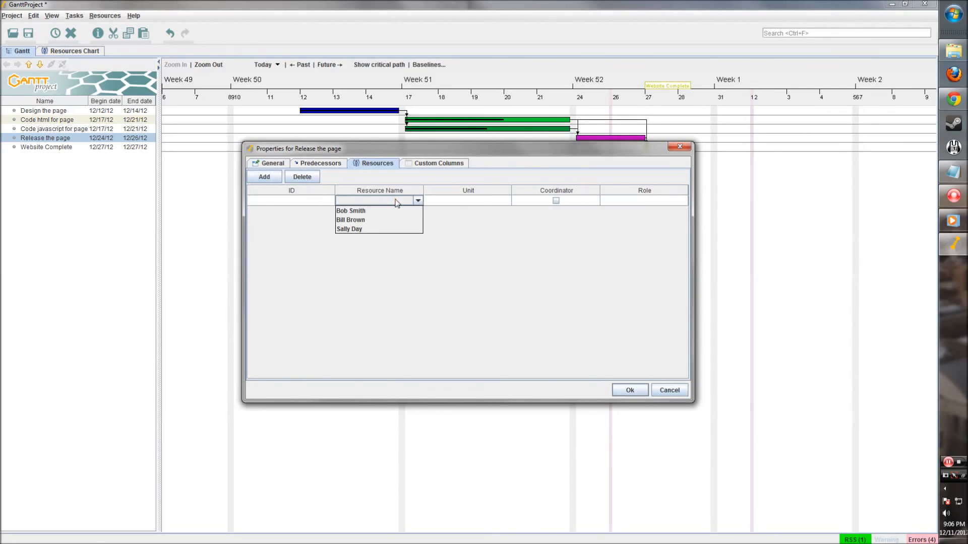
left_click(372, 220)
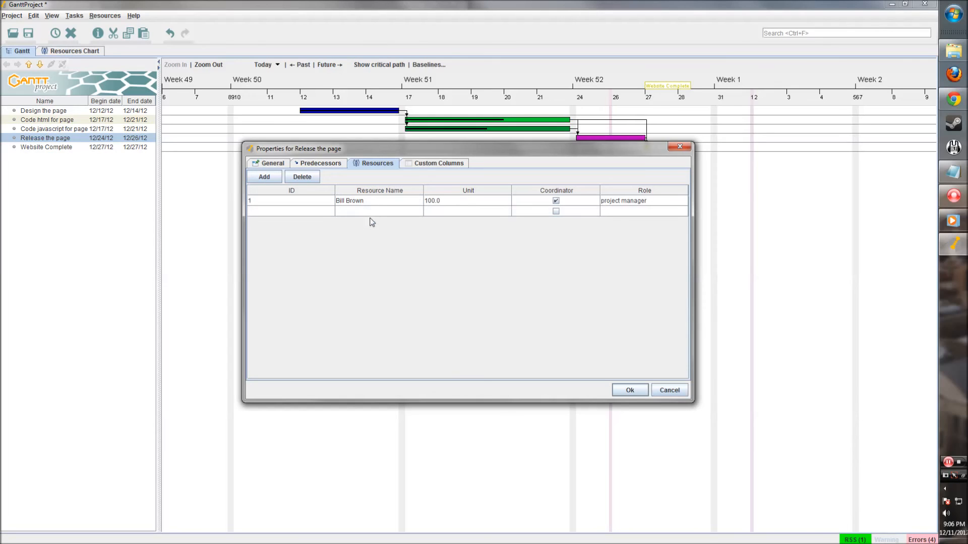
left_click(628, 389)
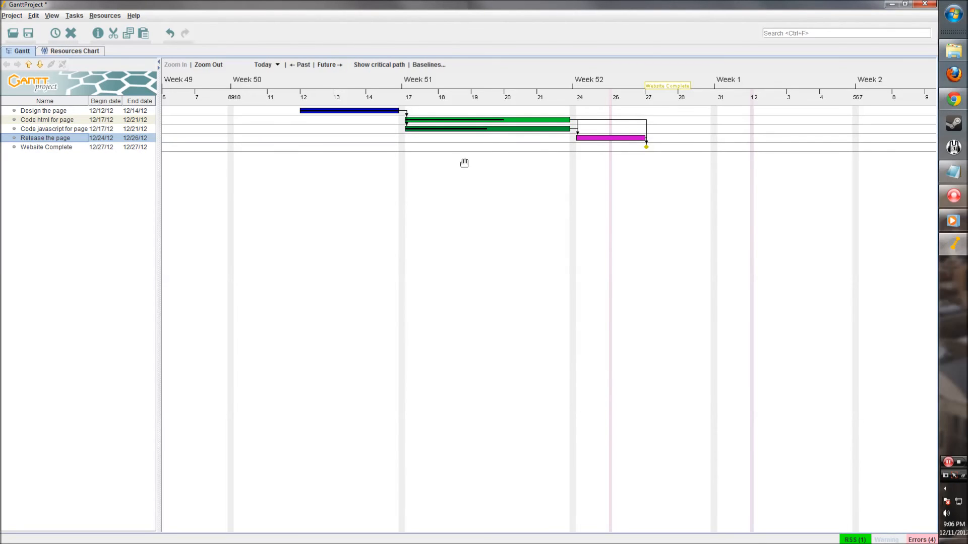
- Widen the task table and show the Resources chart panned back to Week 49
left_click_drag(159, 168, 172, 168)
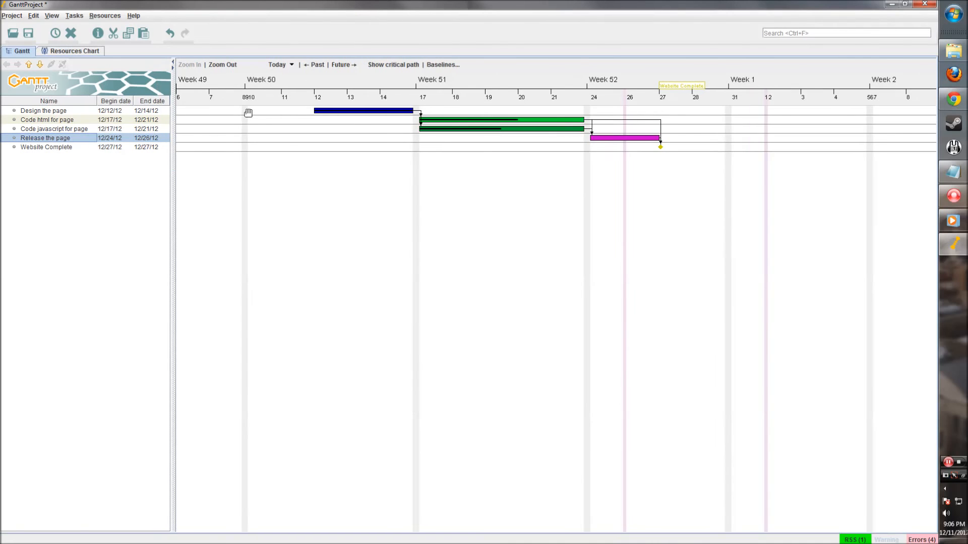
left_click(77, 51)
left_click_drag(300, 190, 499, 207)
left_click_drag(341, 197, 373, 197)
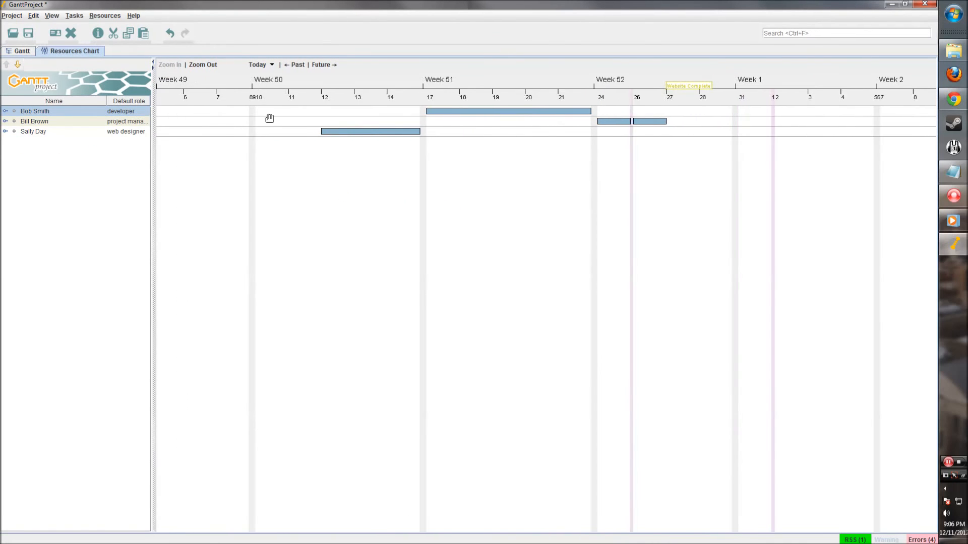
left_click_drag(620, 161, 625, 158)
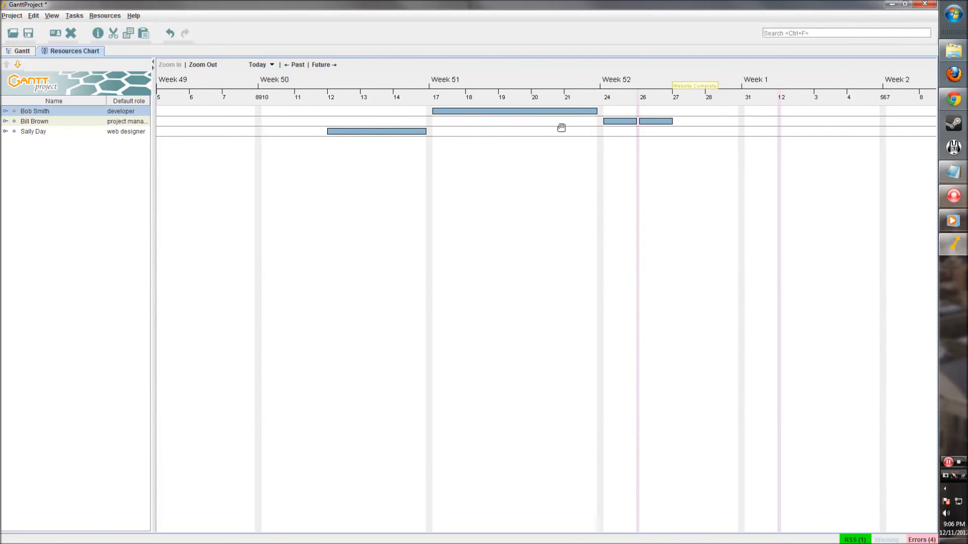
left_click_drag(325, 191, 325, 192)
- Review the resource chart colour options without changes, then select the project manager and web designer rows
right_click(450, 112)
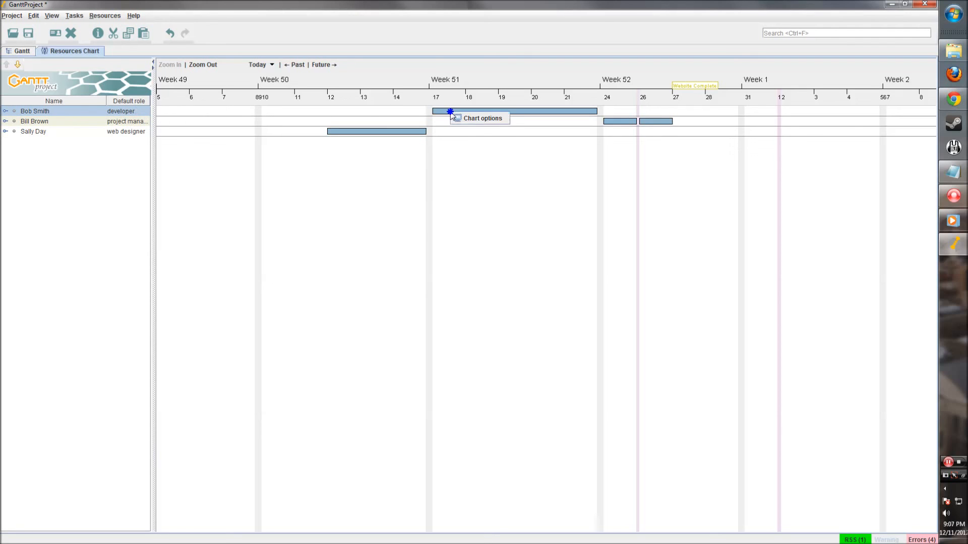
left_click(453, 117)
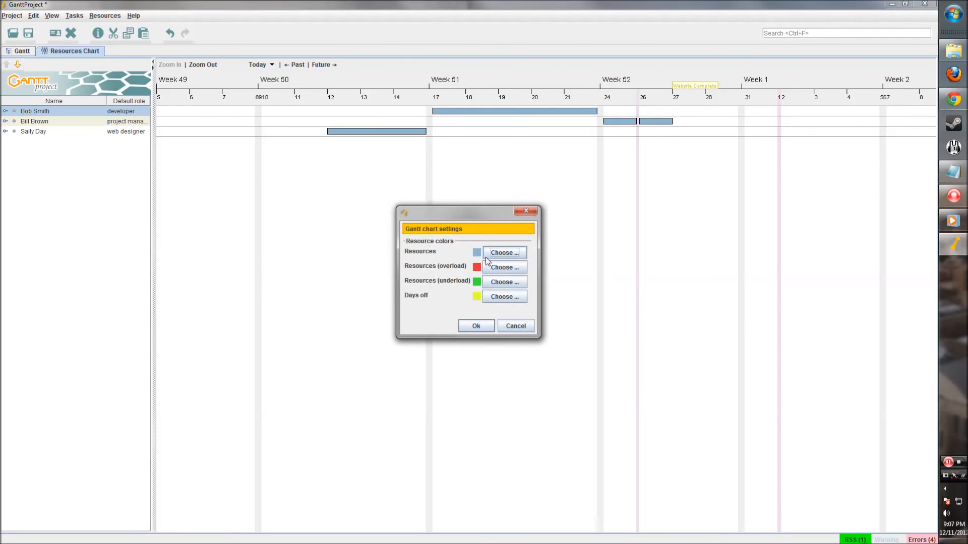
left_click_drag(455, 216, 443, 194)
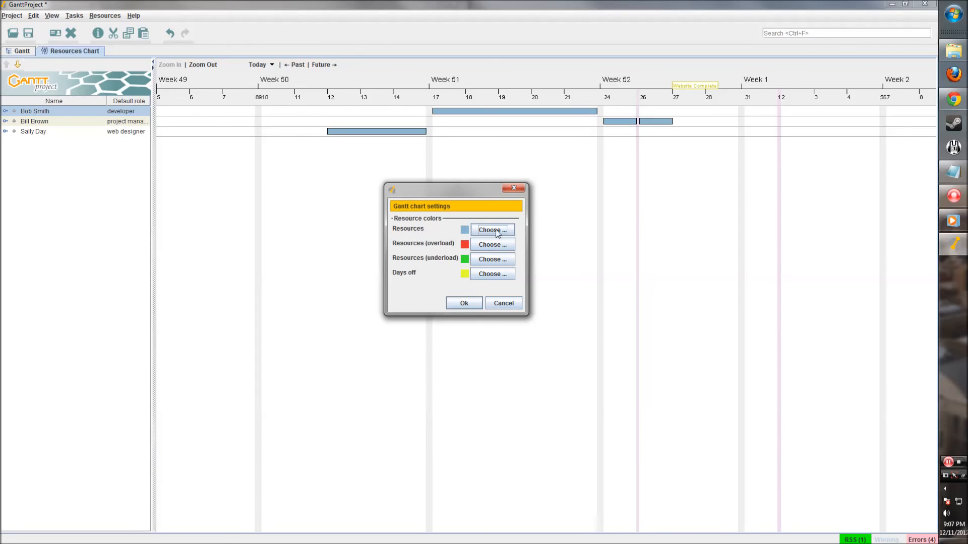
left_click(470, 307)
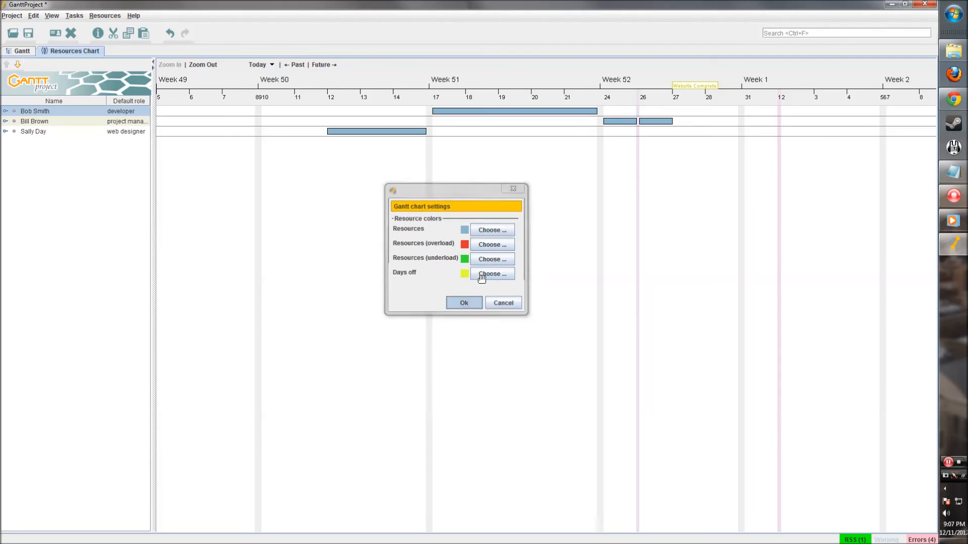
left_click(49, 124)
left_click(49, 132)
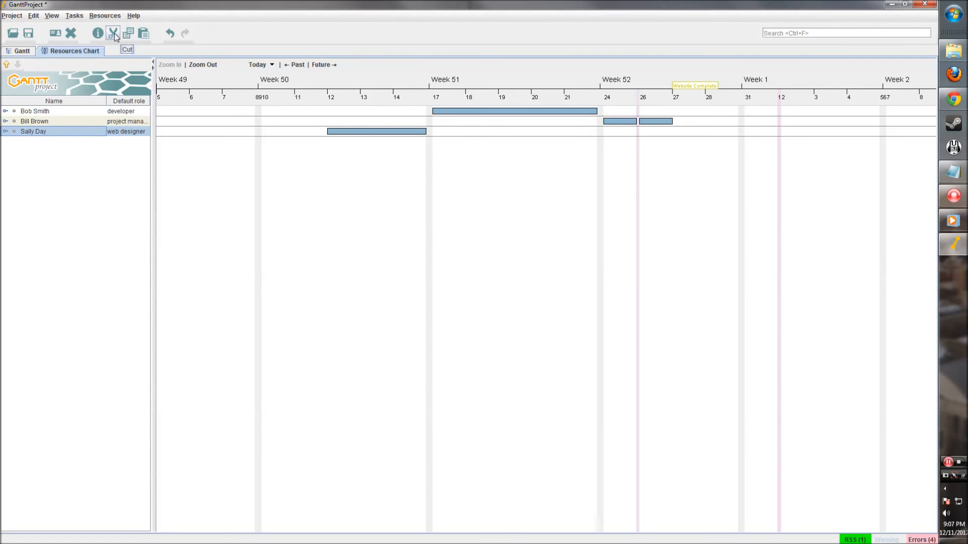
- Back on the Gantt chart, Save As D:\tutorial\tutorial_project.gan with the GanttProject files type
left_click(24, 50)
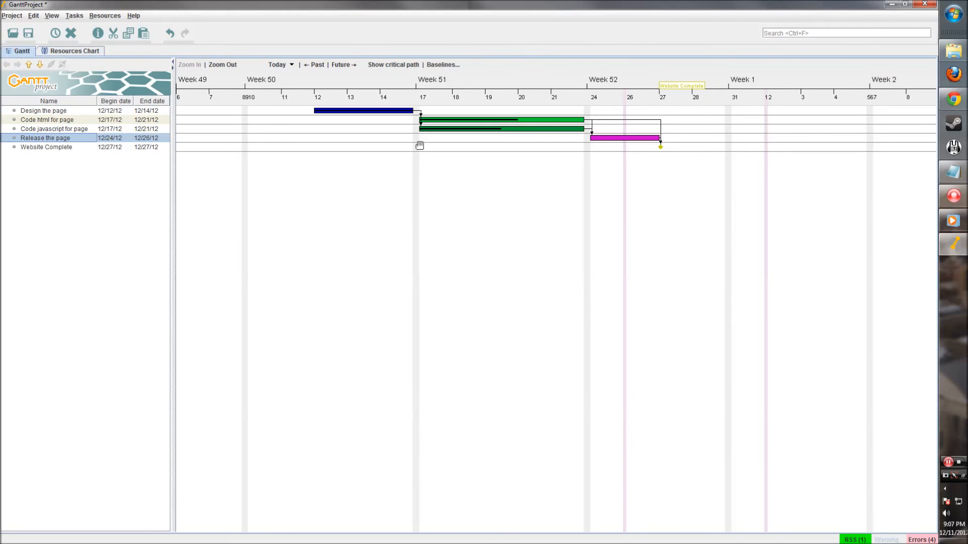
scroll(687, 259, "down", 3)
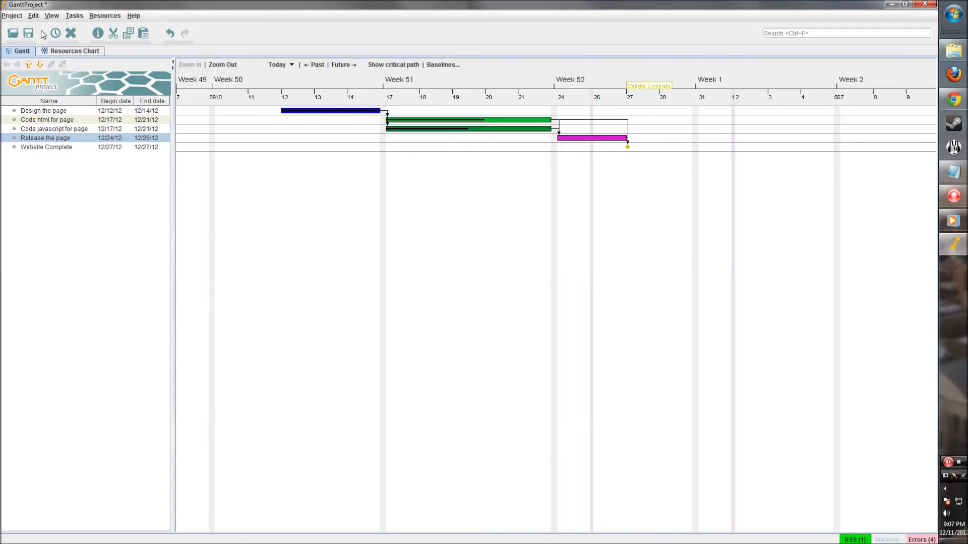
left_click(11, 15)
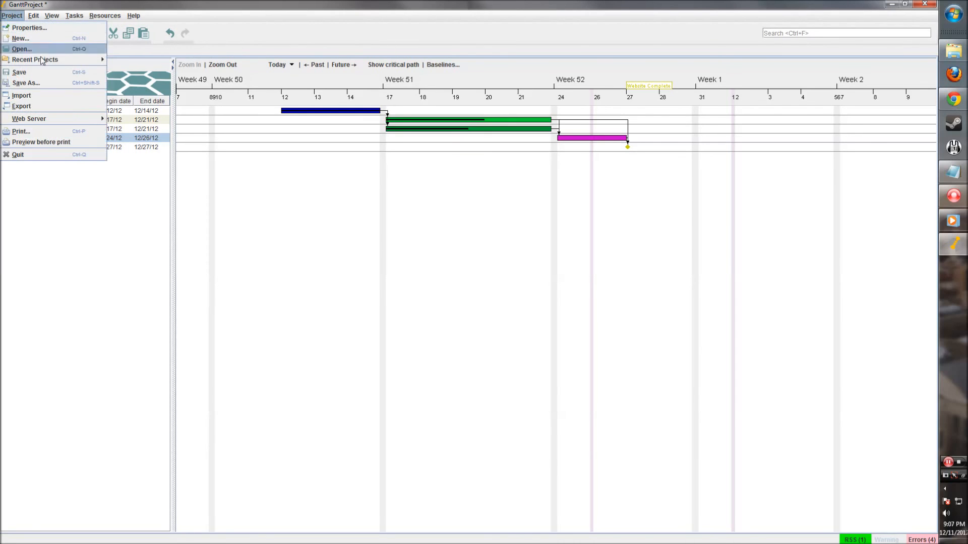
left_click(35, 83)
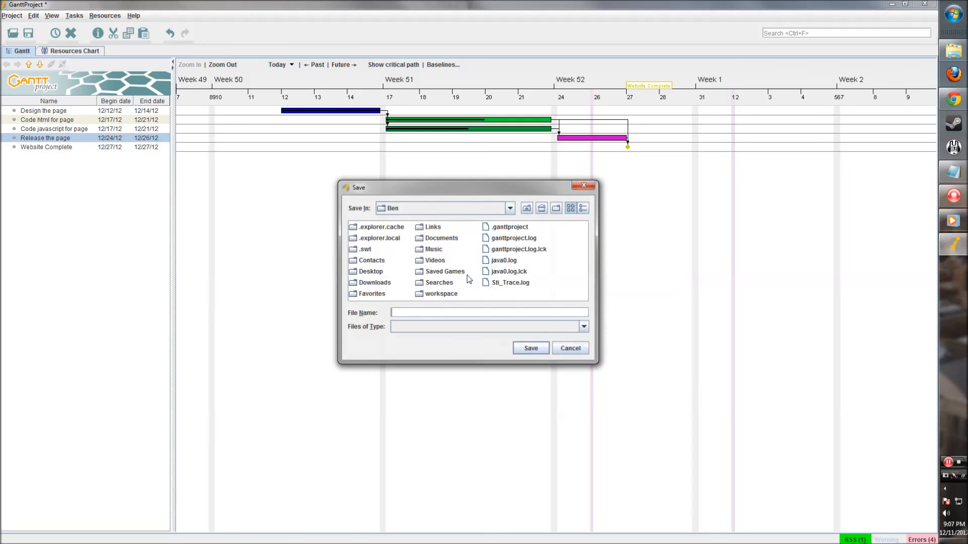
left_click(490, 212)
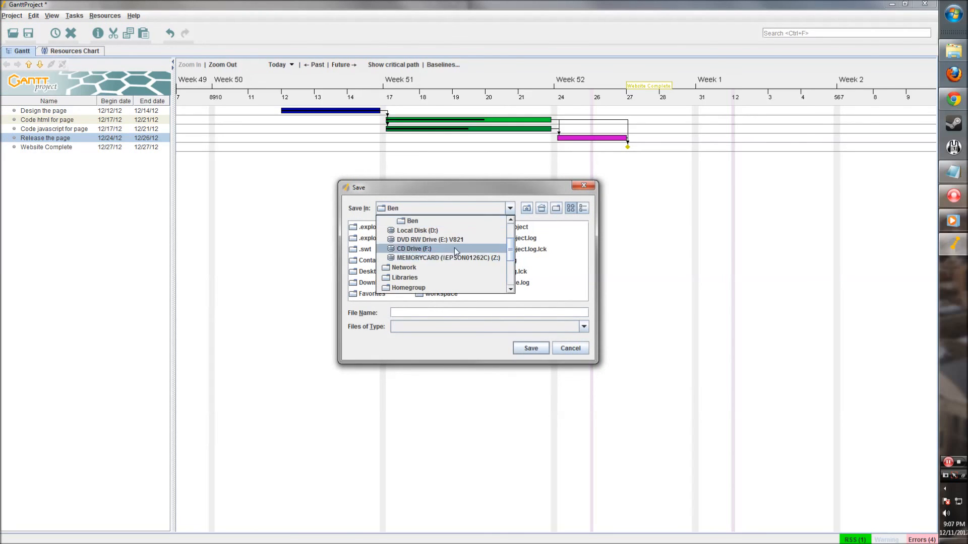
left_click(436, 232)
double_click(437, 277)
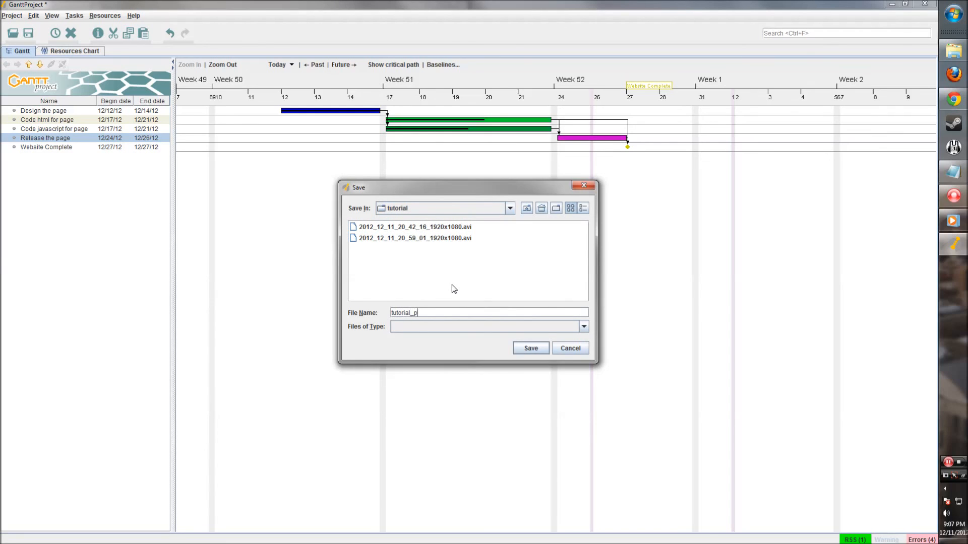
left_click(549, 327)
left_click(491, 338)
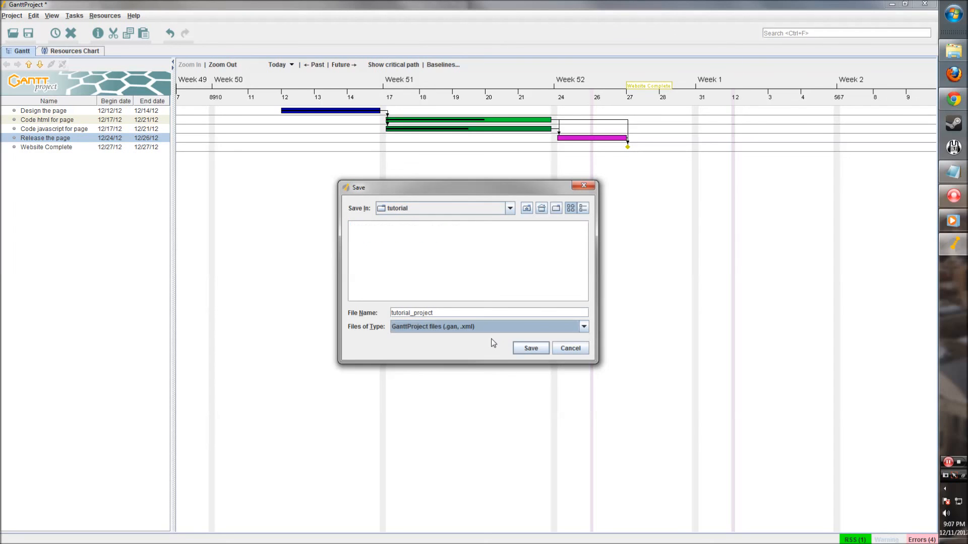
left_click(527, 350)
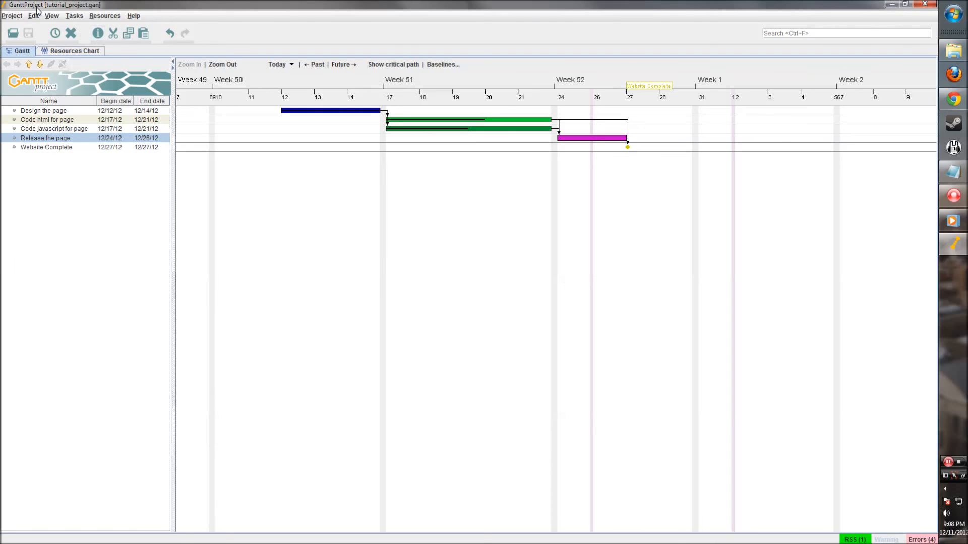
- Open the Project menu to reach the export commands
left_click(4, 15)
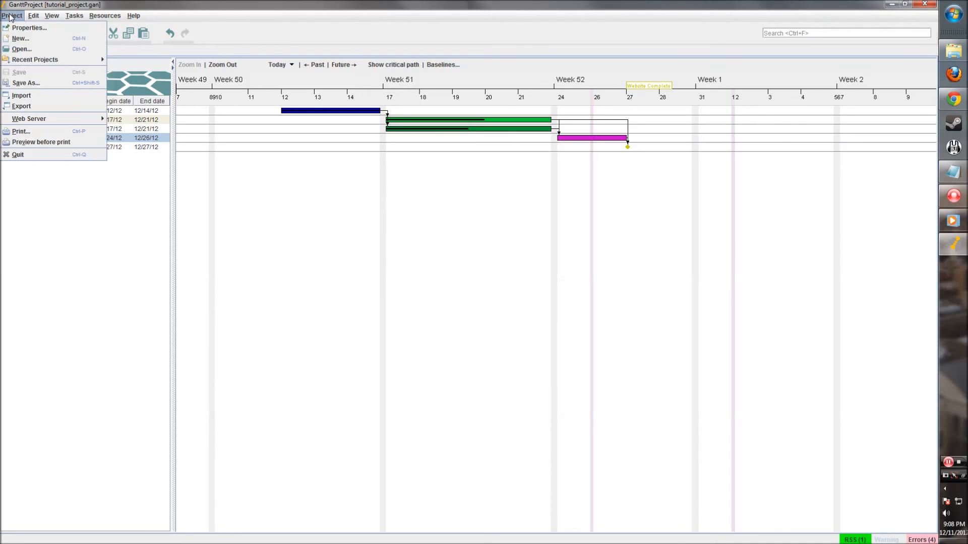
- Start an export and compare the PNG, CSV, HTML report and PDF exporter options
left_click(35, 107)
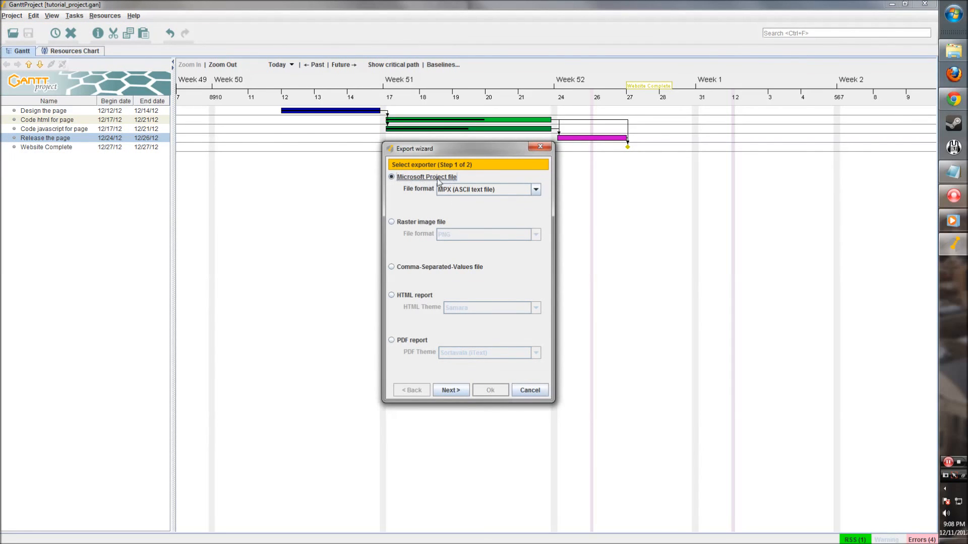
left_click(392, 222)
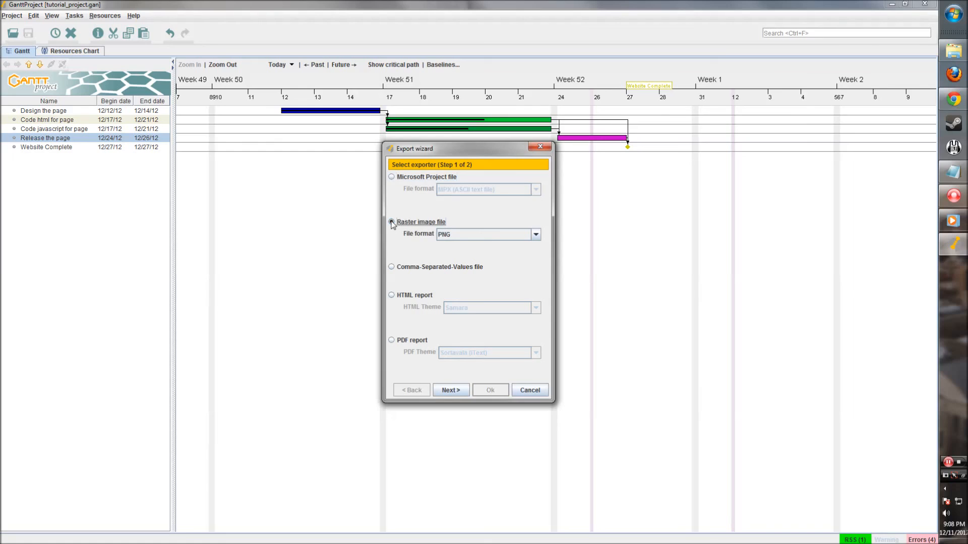
left_click(509, 240)
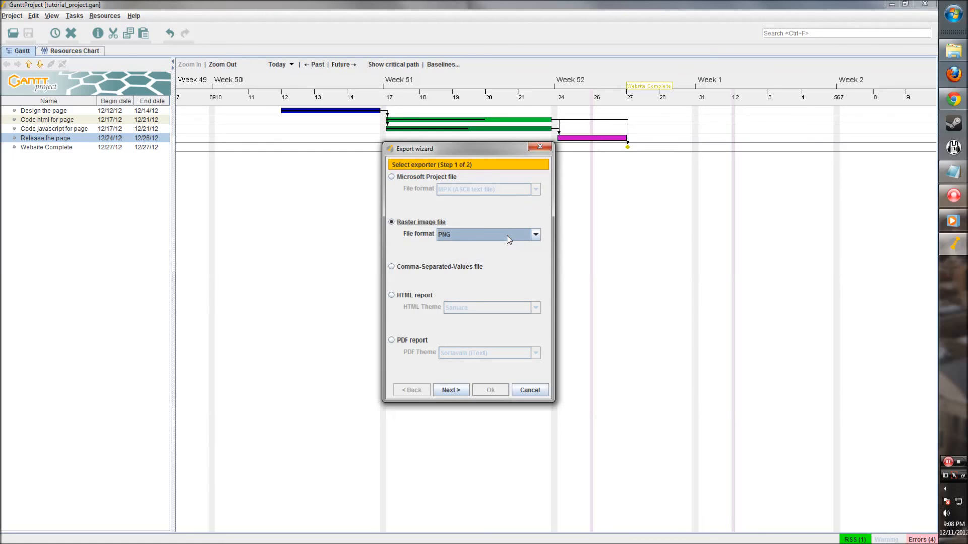
left_click(392, 267)
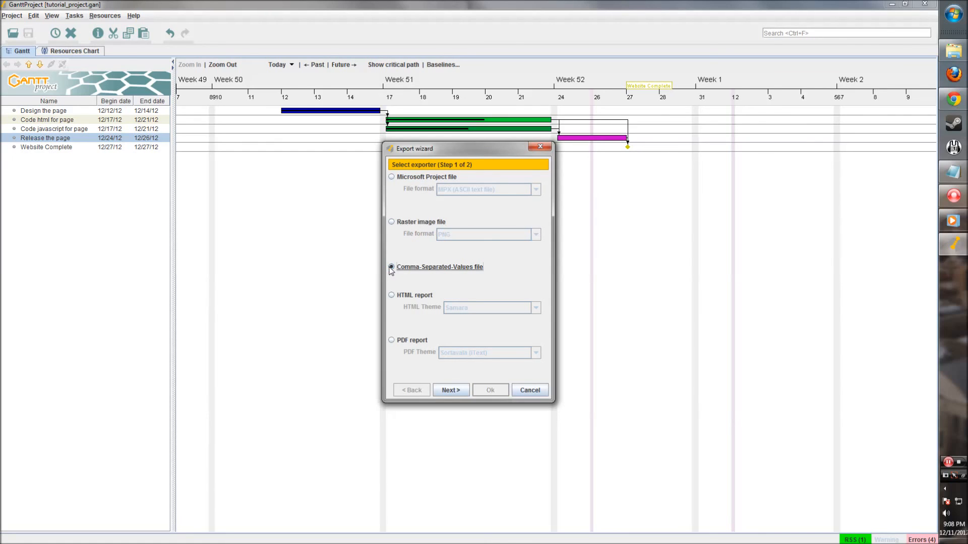
left_click(393, 296)
left_click(483, 308)
left_click(476, 296)
left_click(391, 341)
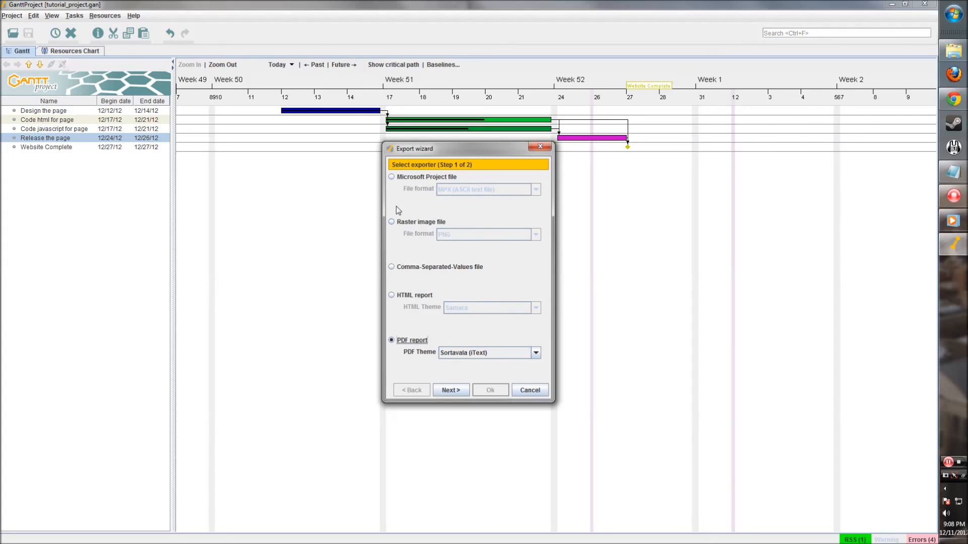
- Choose the Microsoft Project exporter in MPX (ASCII text file) format and continue
left_click(395, 180)
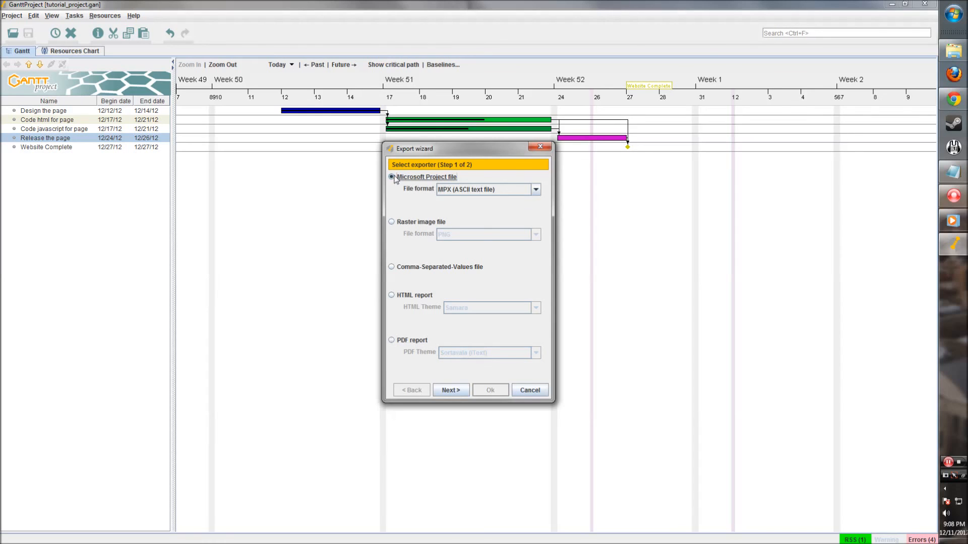
left_click(507, 189)
left_click(508, 190)
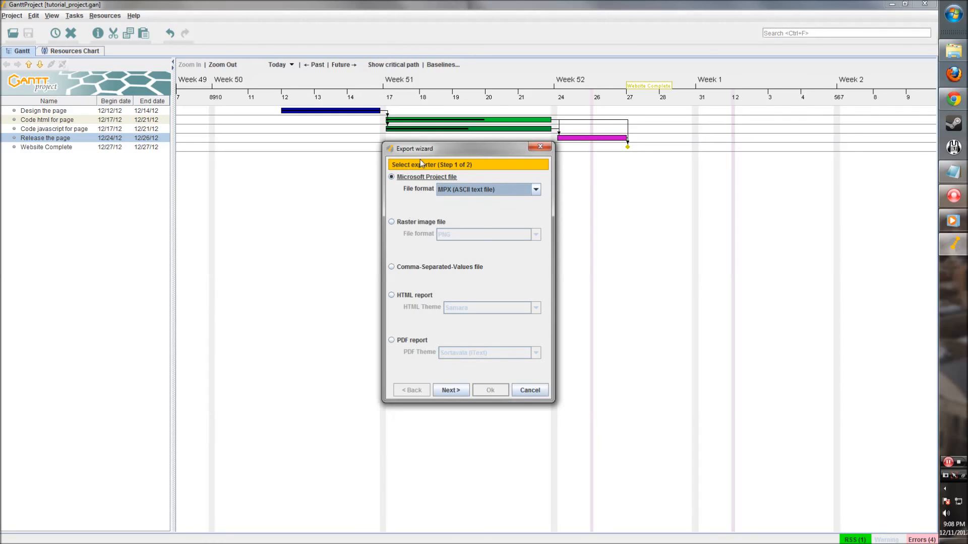
left_click(454, 392)
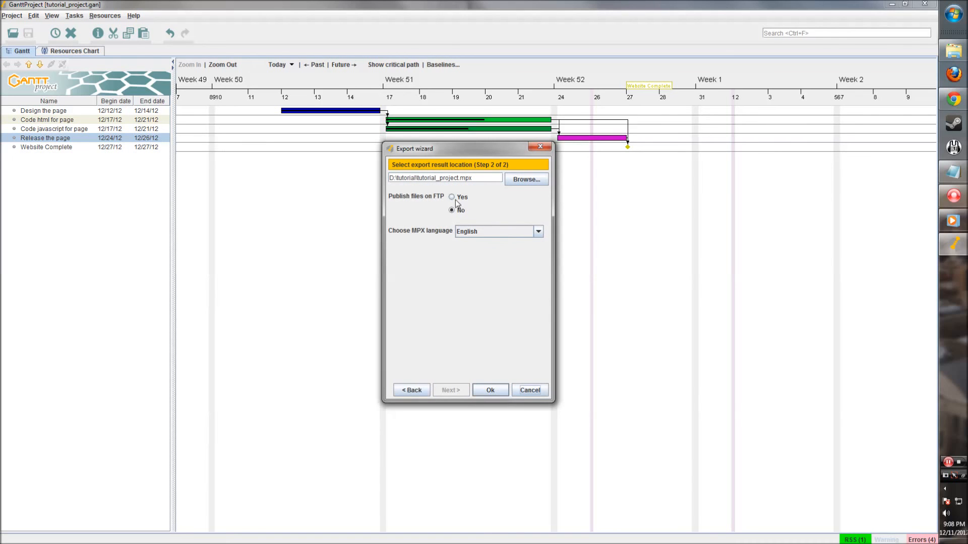
- Finish the export to D:\tutorial\tutorial_project.mpx
left_click(481, 390)
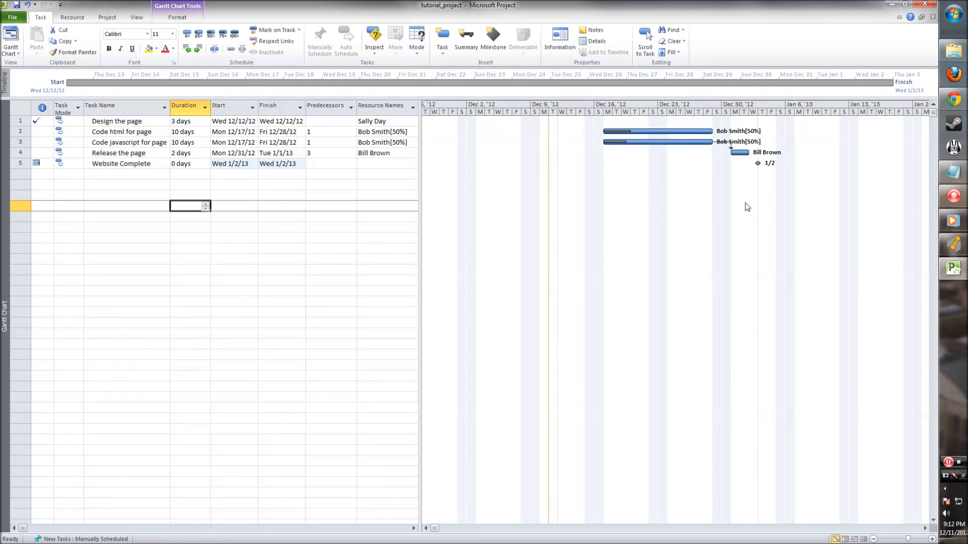
- Switch from Microsoft Project back to the GanttProject window
left_click(952, 244)
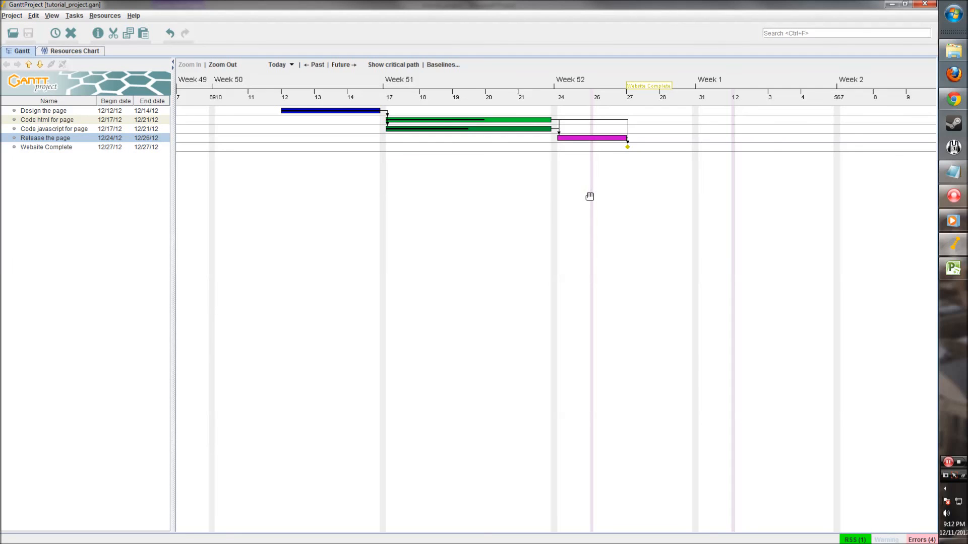
- Load ganttproject.biz in Chrome to show the GanttProject 2.6 download page
left_click(953, 100)
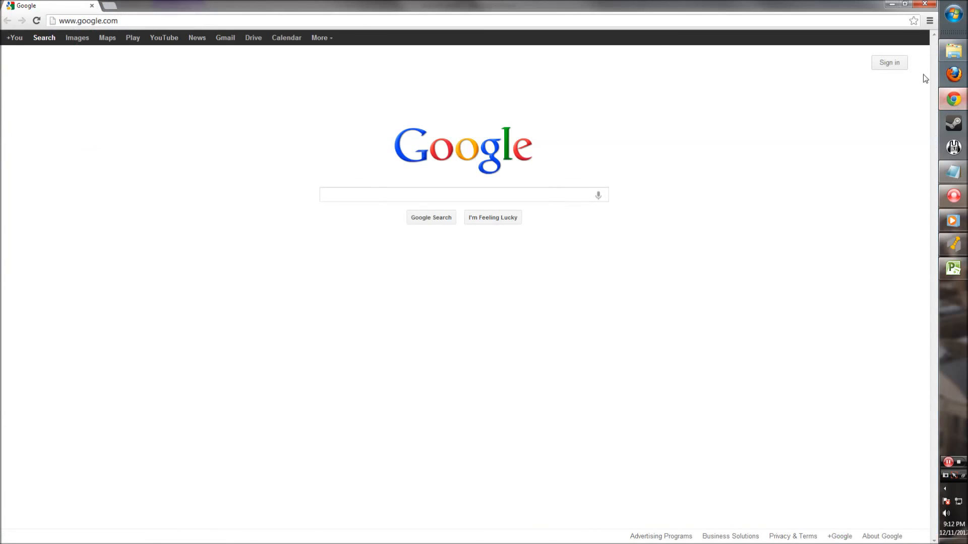
left_click(277, 16)
type("gann")
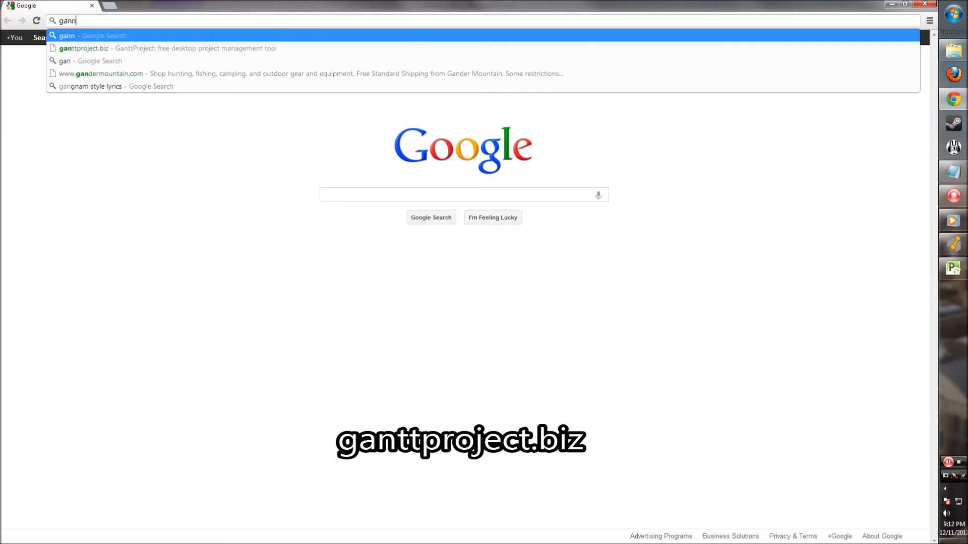
key("BackSpace")
type("ttpro")
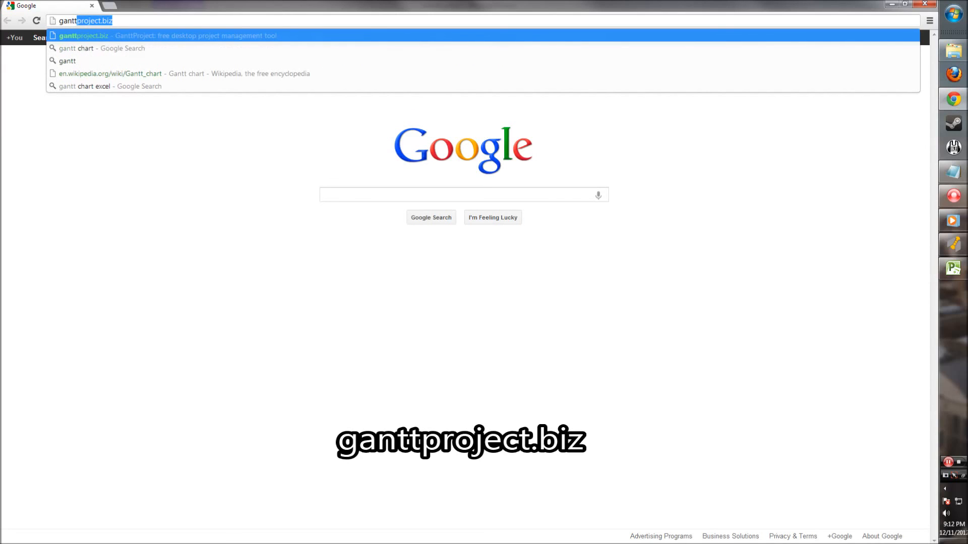
type("ject.bi")
key("Return")
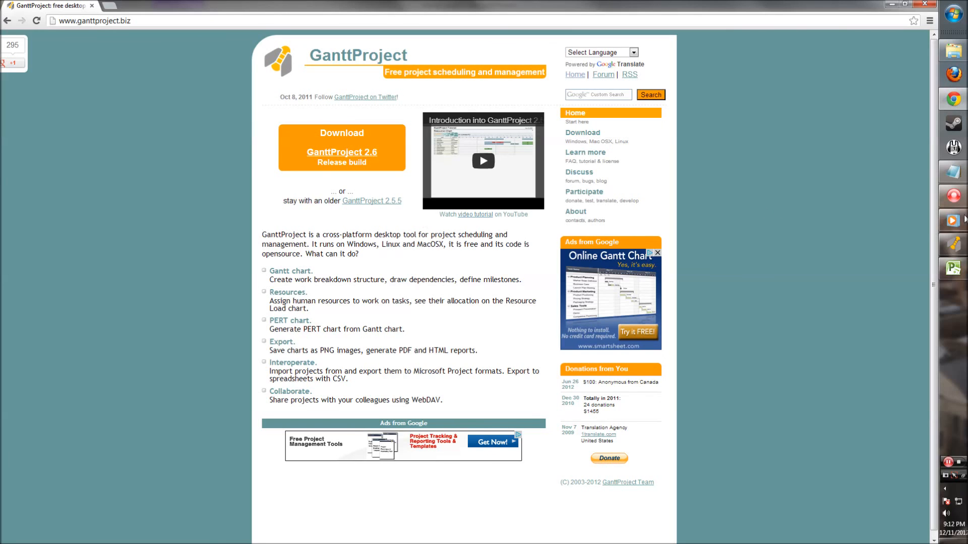
left_click(953, 196)
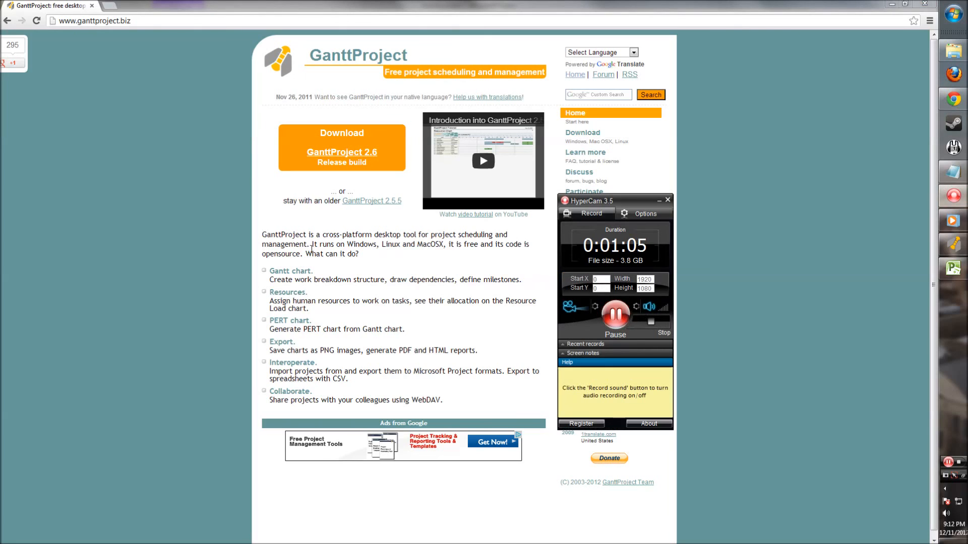